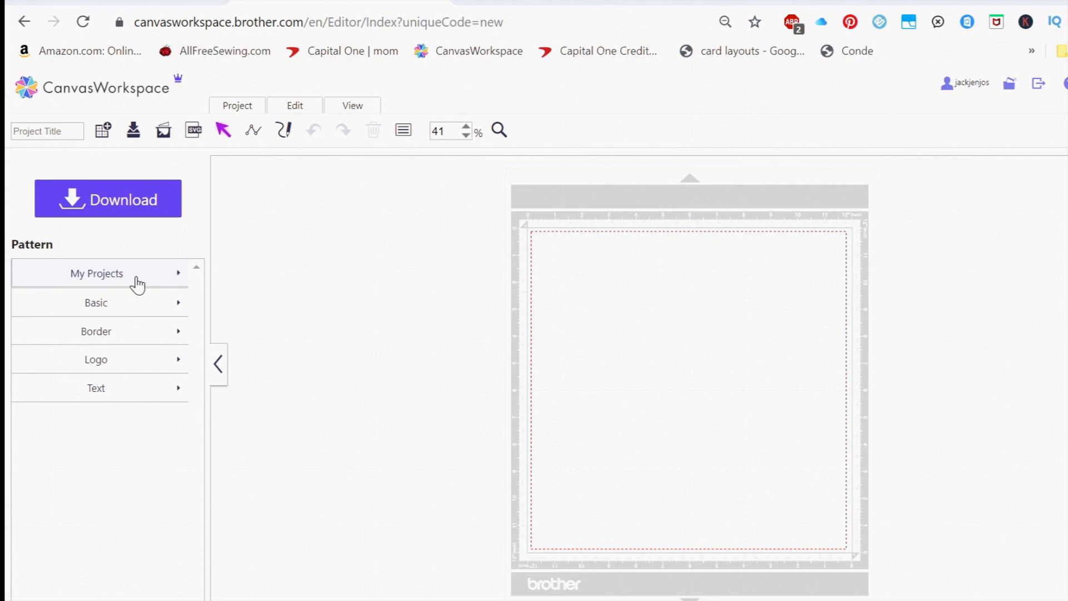
Add the first saved pattern from My Projects to the mat and move it up to the mat's upper-left area
left_click(138, 285)
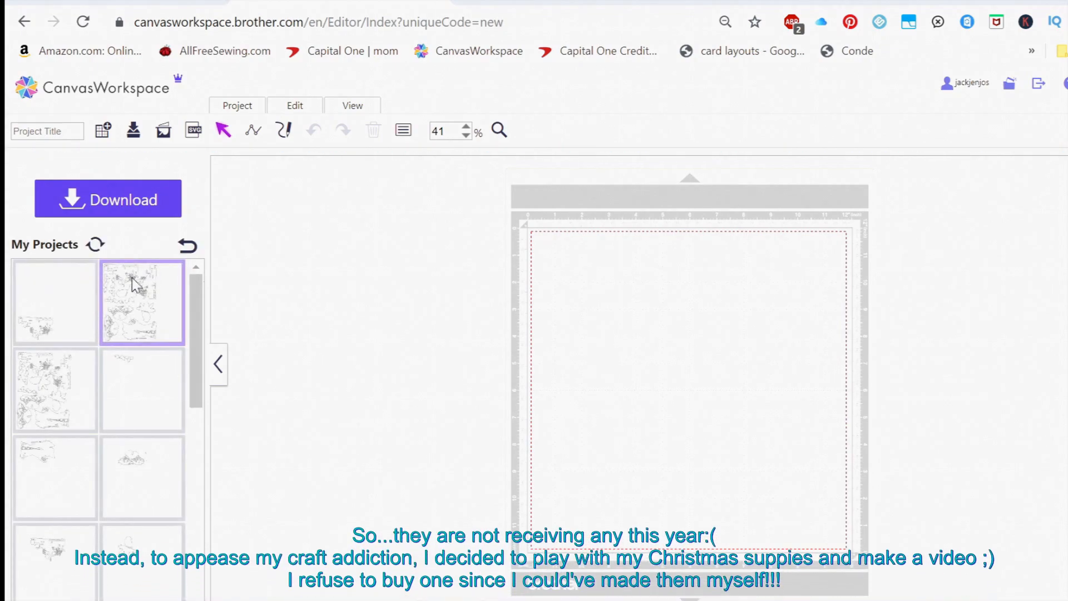
left_click_drag(44, 325, 608, 324)
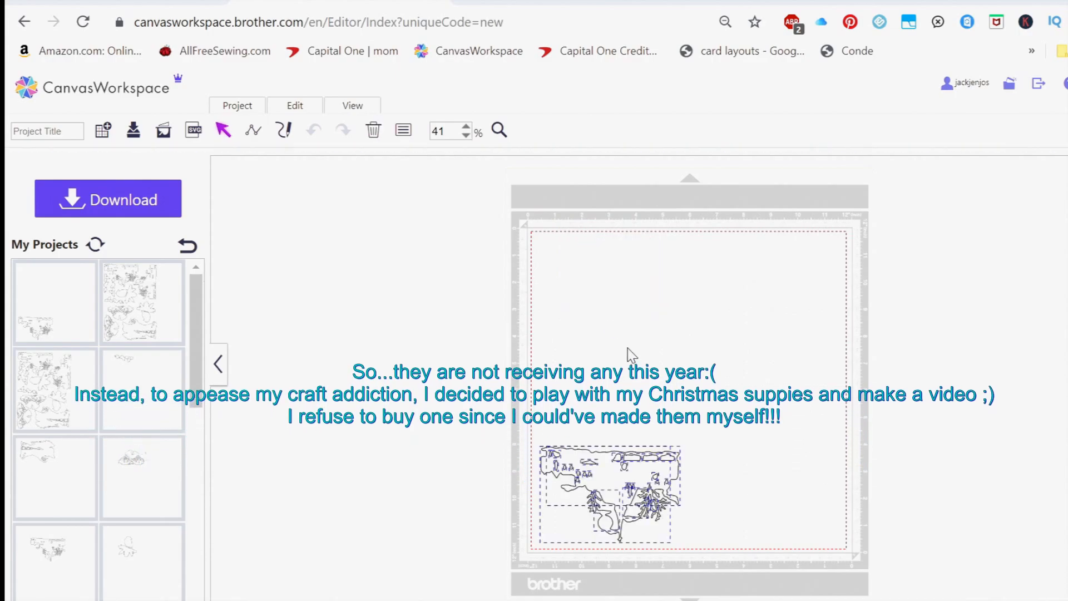
left_click_drag(562, 486, 703, 572)
left_click_drag(629, 471, 634, 270)
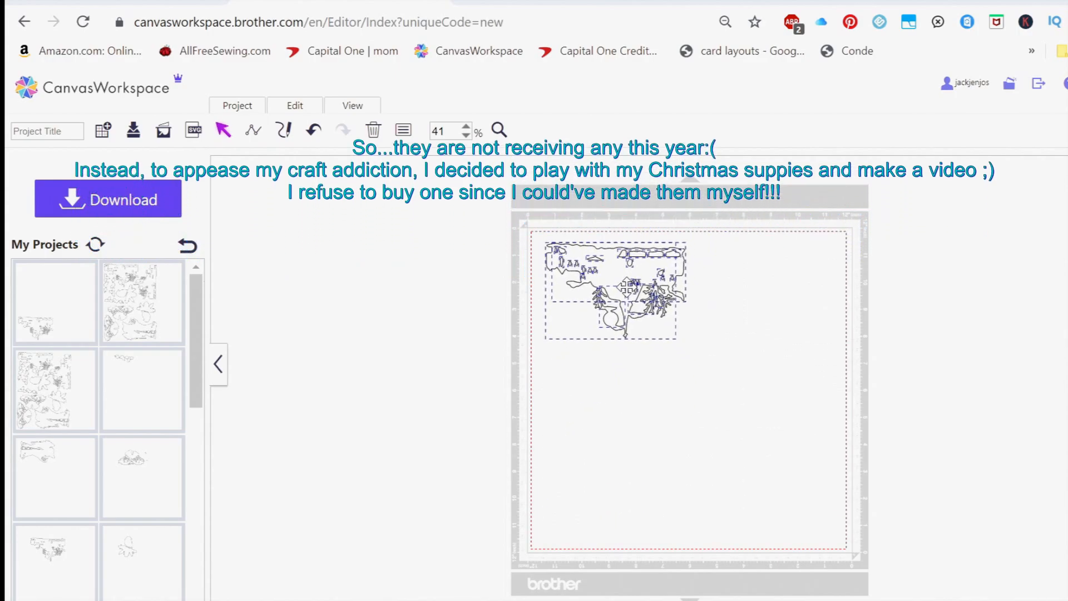
left_click(648, 368)
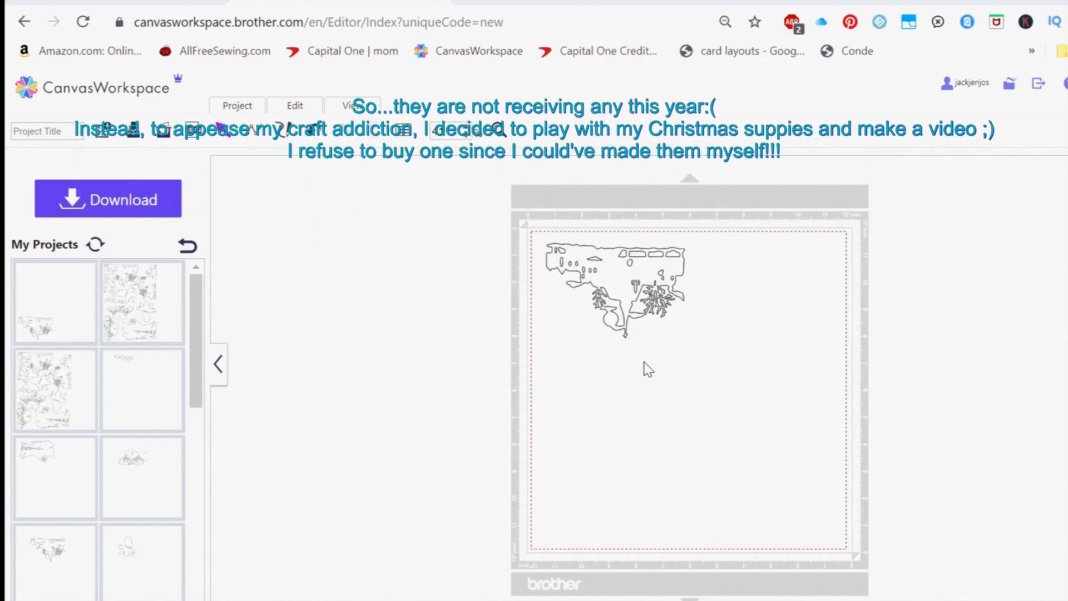
Examine the outline of the upside-down village scene at 150% magnification
left_click(467, 128)
left_click(467, 128)
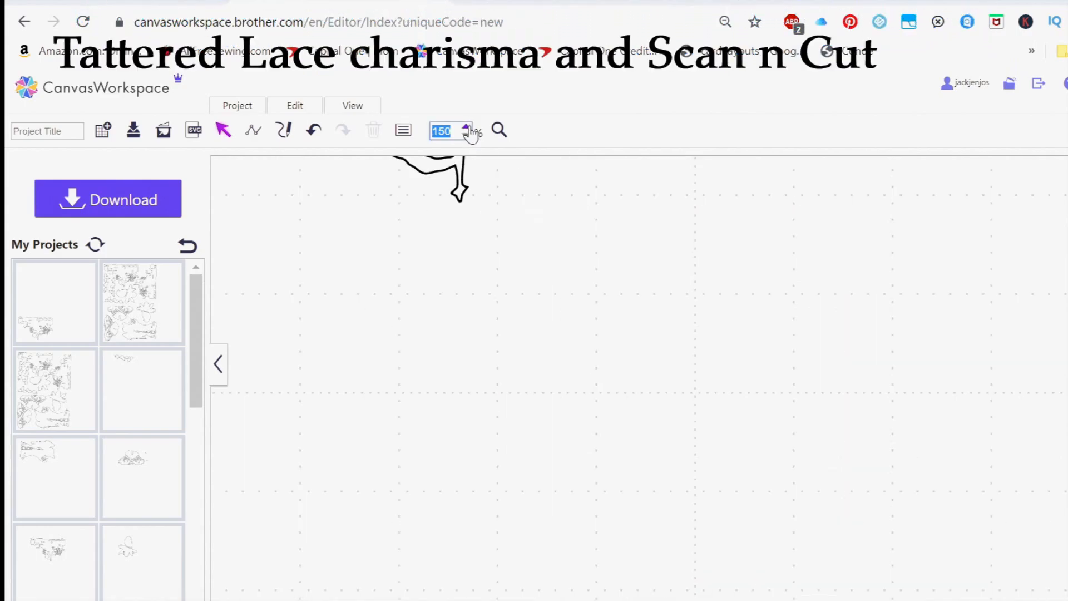
scroll(655, 300, "up", 6)
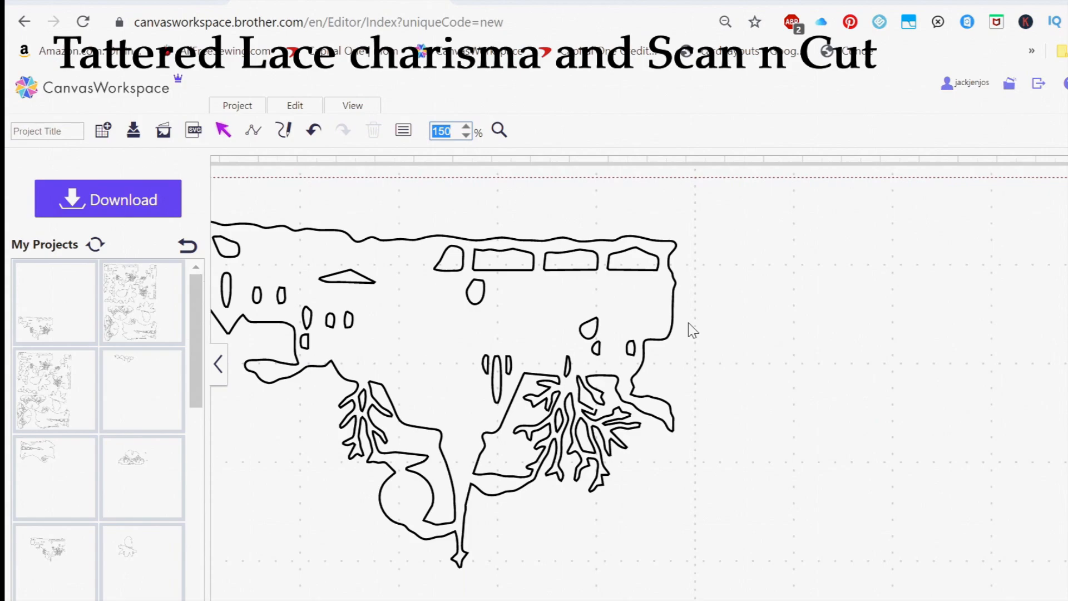
scroll(639, 362, "left", 4)
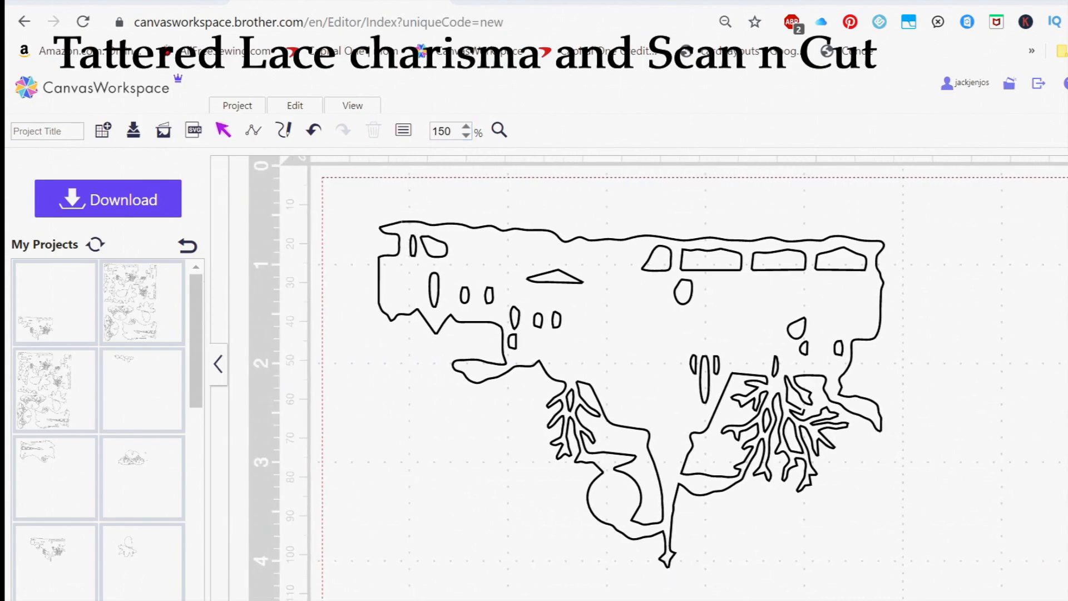
scroll(545, 573, "up", 2)
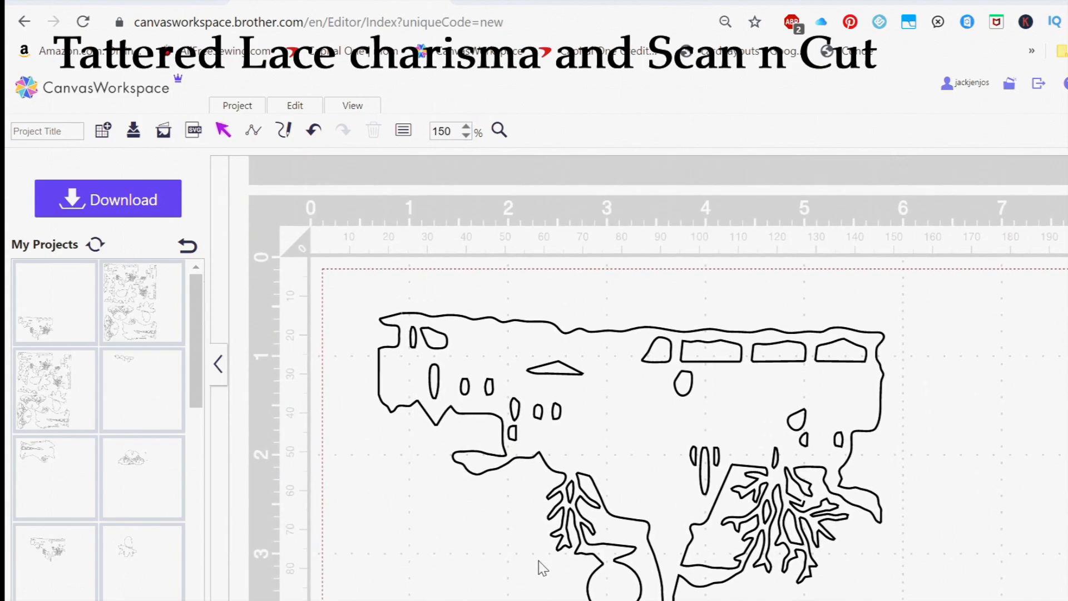
left_click(590, 410)
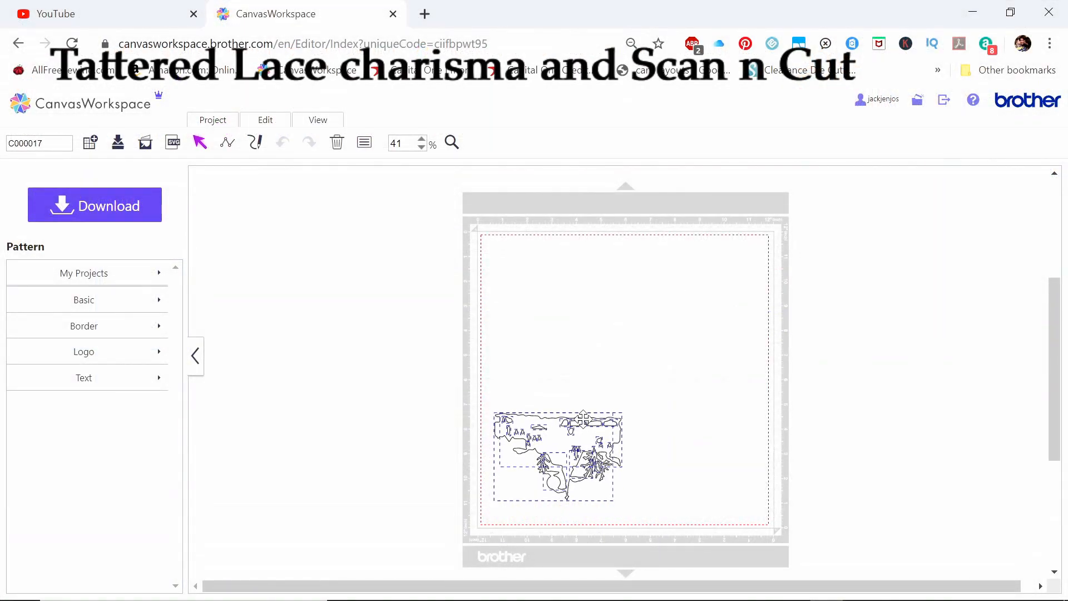
Group all pieces of the village scene into one object
left_click_drag(583, 418, 598, 279)
right_click(593, 276)
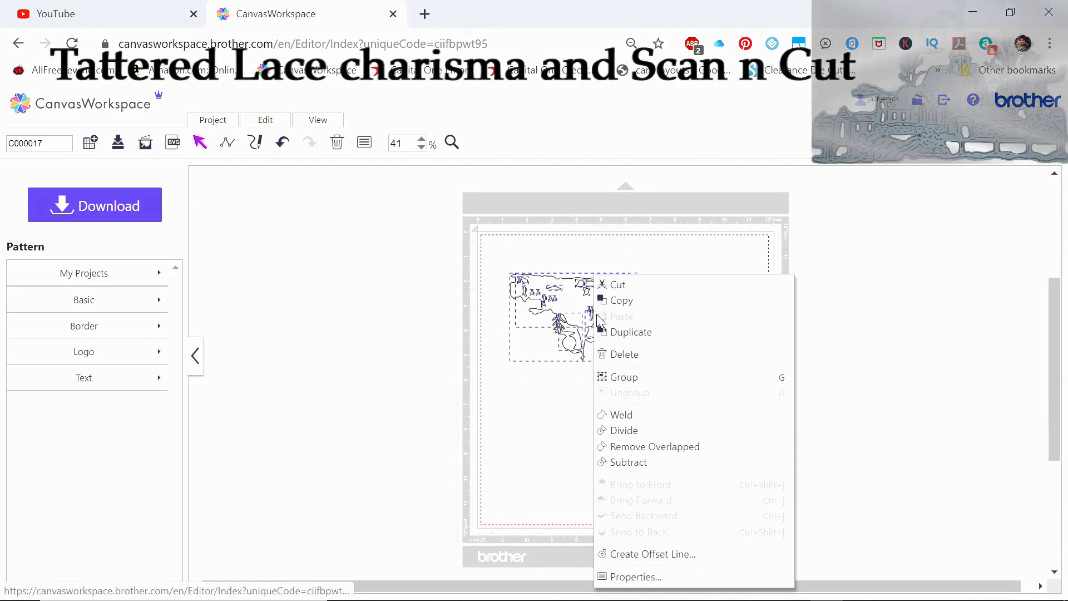
left_click(620, 376)
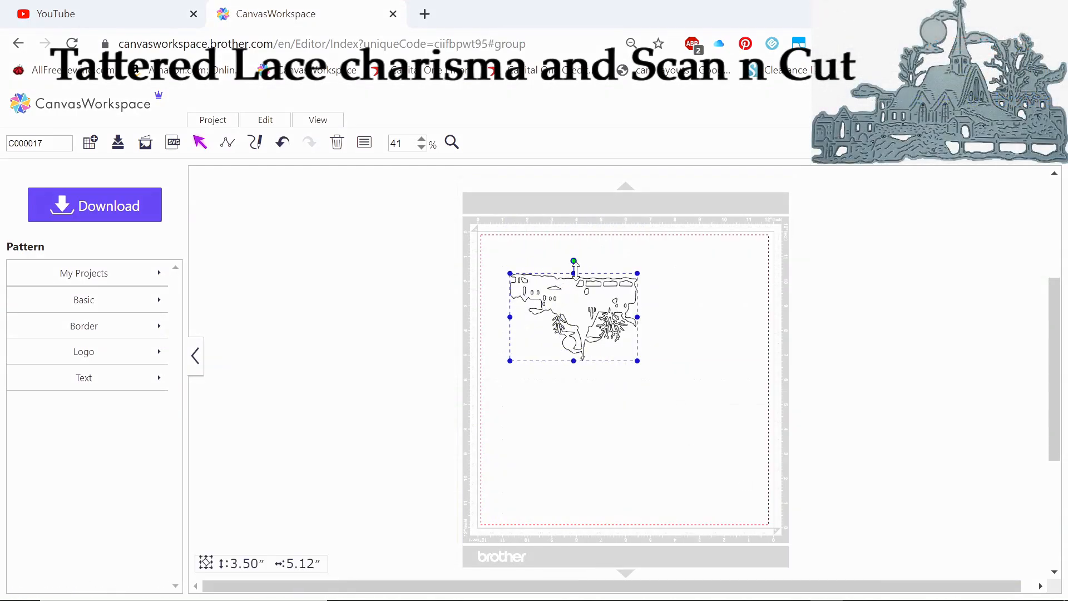
Rotate the grouped scene 180° so the church stands upright and move it closer to the mat's upper-left corner
left_click_drag(573, 261, 666, 384)
left_click_drag(626, 413, 611, 417)
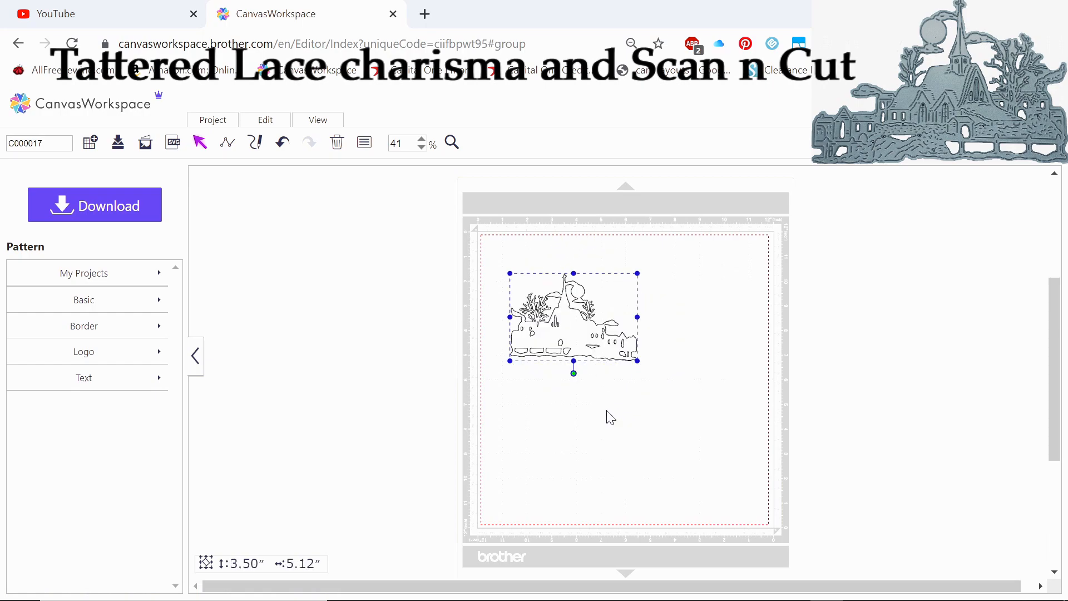
left_click_drag(568, 343, 553, 314)
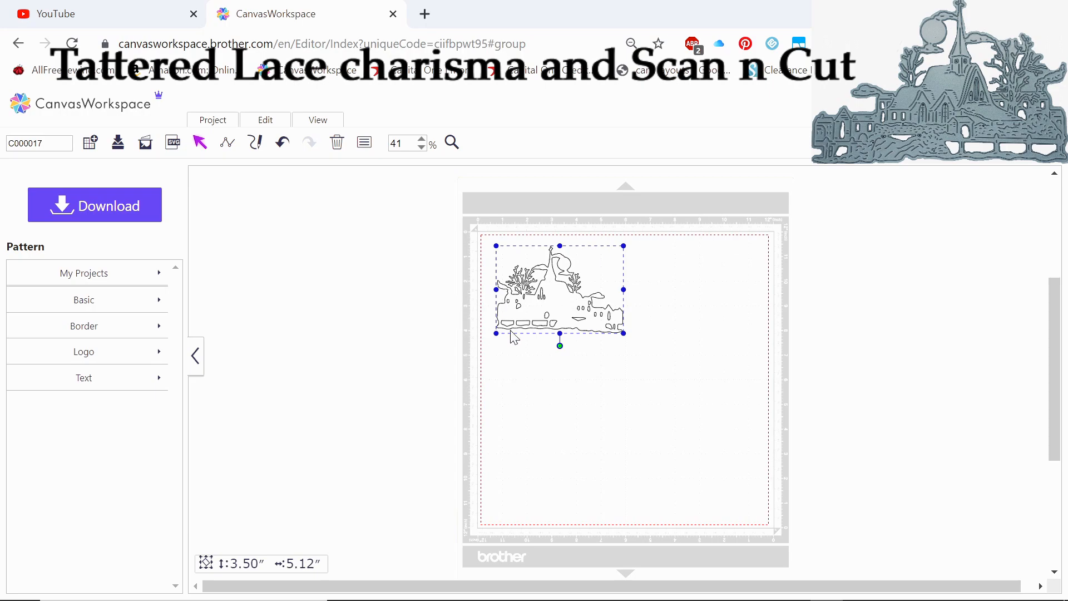
Ungroup the village scene into its separate pieces and group them all again
left_click(424, 139)
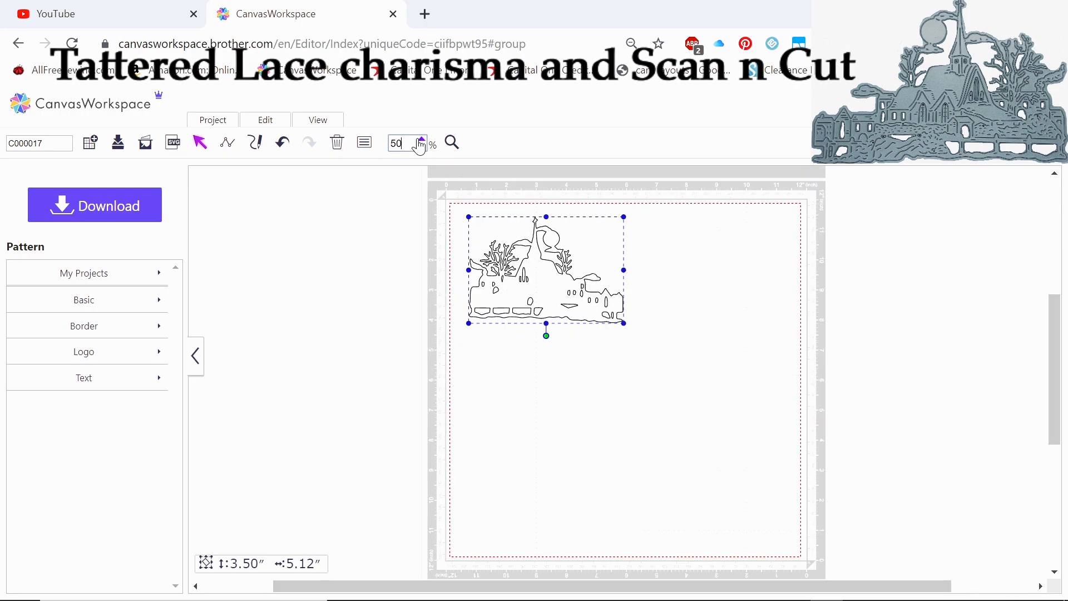
left_click(422, 139)
left_click(422, 139)
left_click(479, 377)
scroll(491, 388, "up", 3)
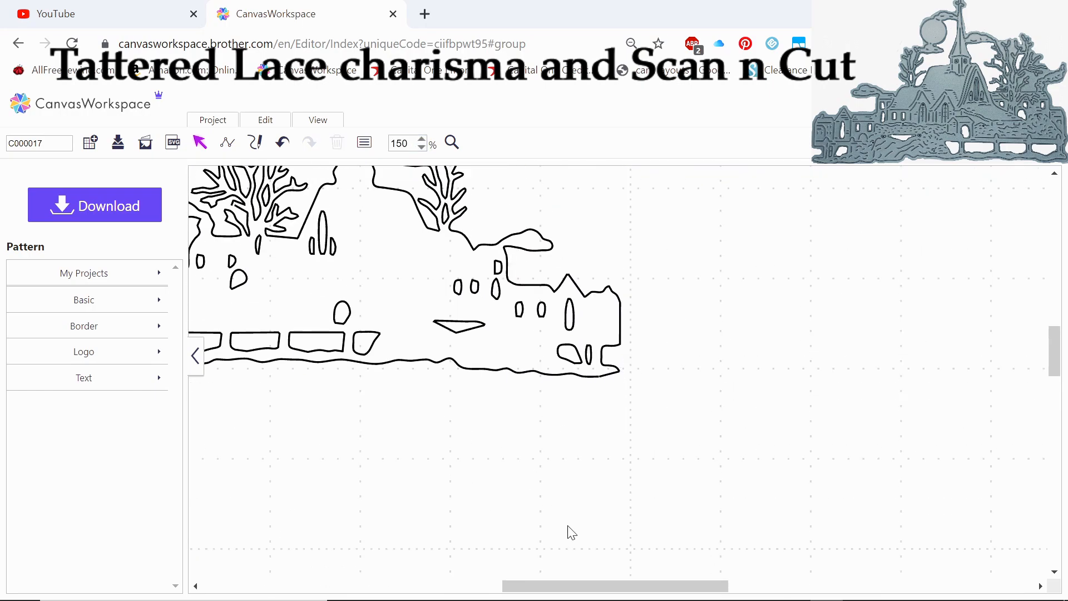
left_click_drag(606, 587, 548, 587)
scroll(521, 536, "up", 2)
scroll(520, 535, "up", 2)
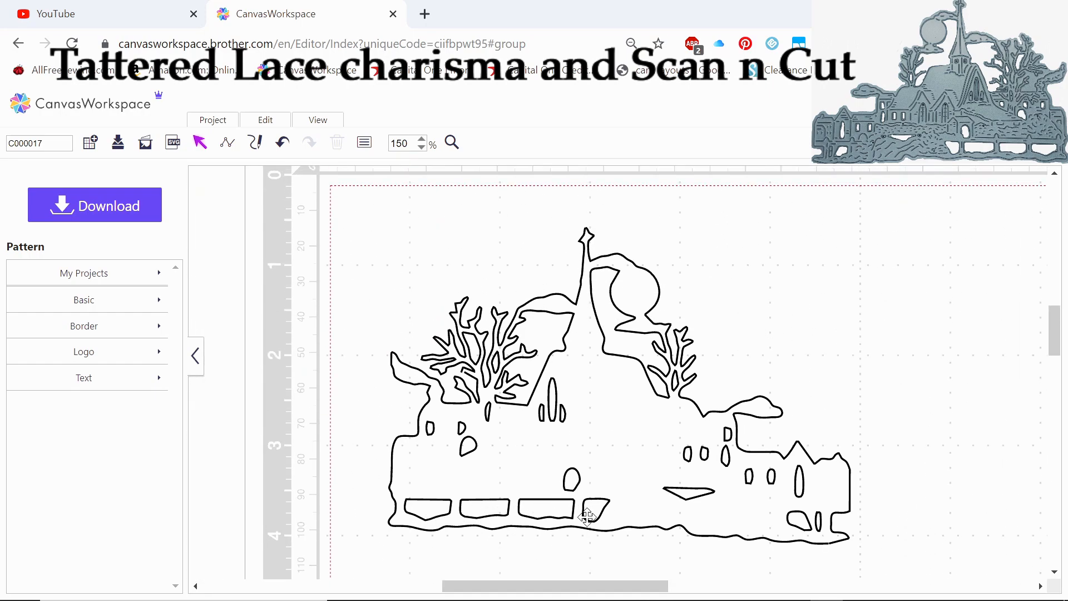
right_click(639, 441)
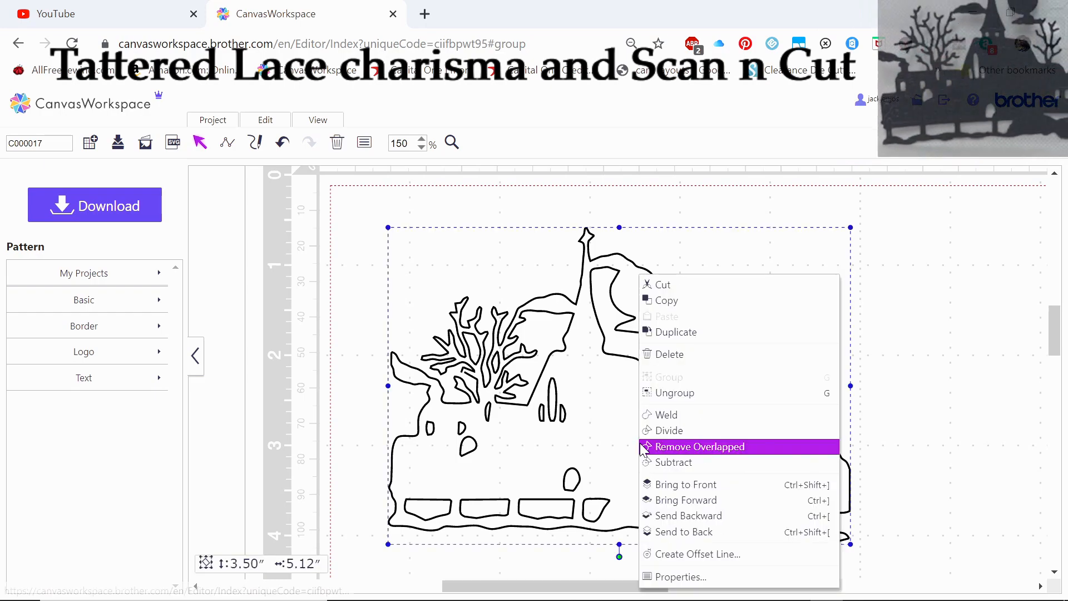
left_click(662, 395)
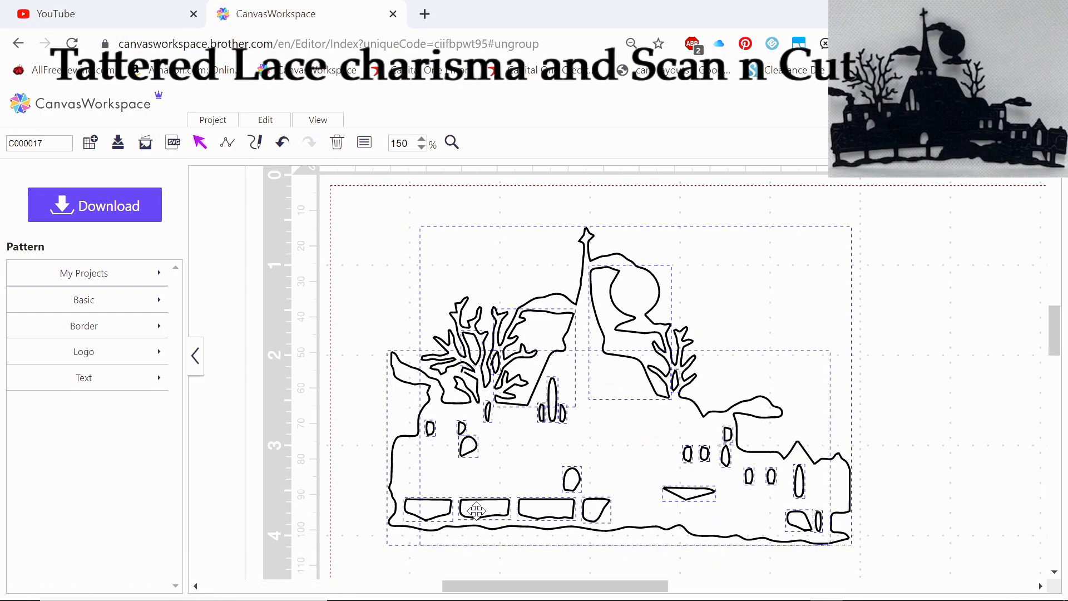
right_click(611, 448)
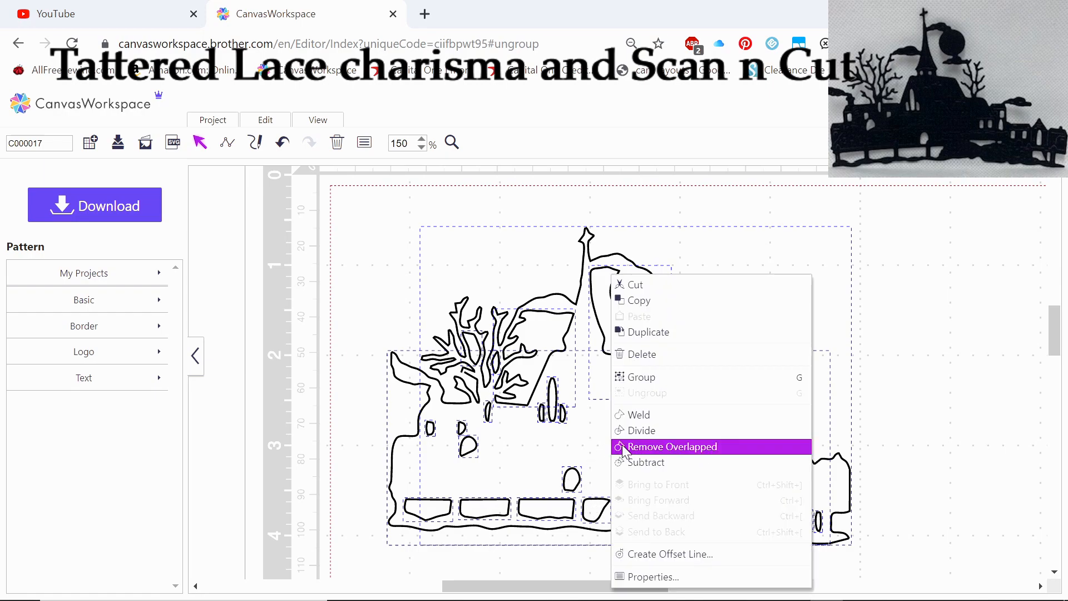
left_click(642, 379)
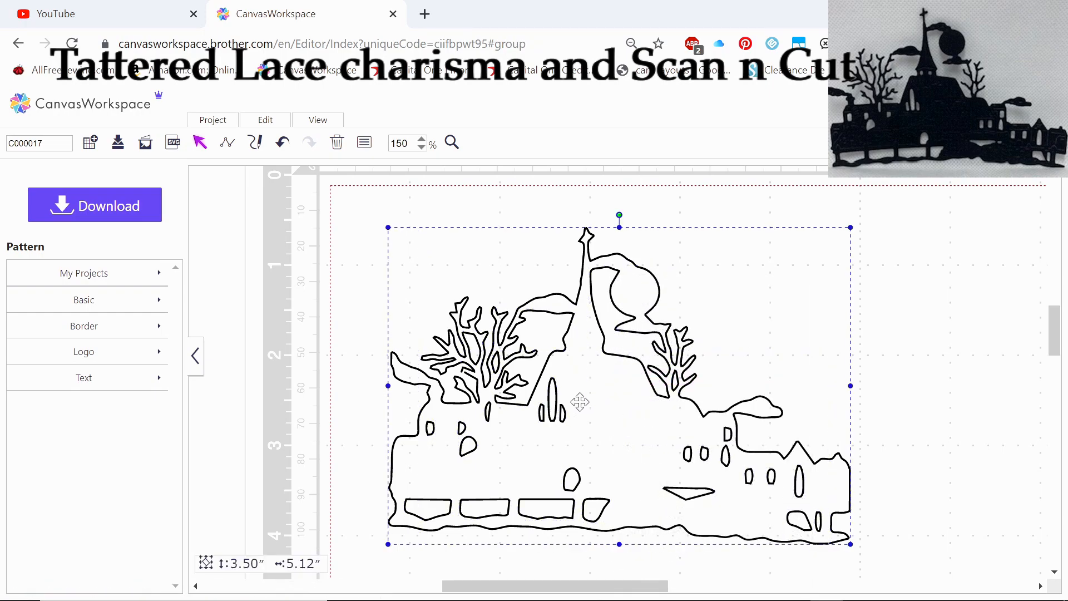
Create an outward offset line around the scene's outer edge with 0.12-inch spacing and round corners, leaving the original line as is
right_click(579, 402)
left_click(584, 553)
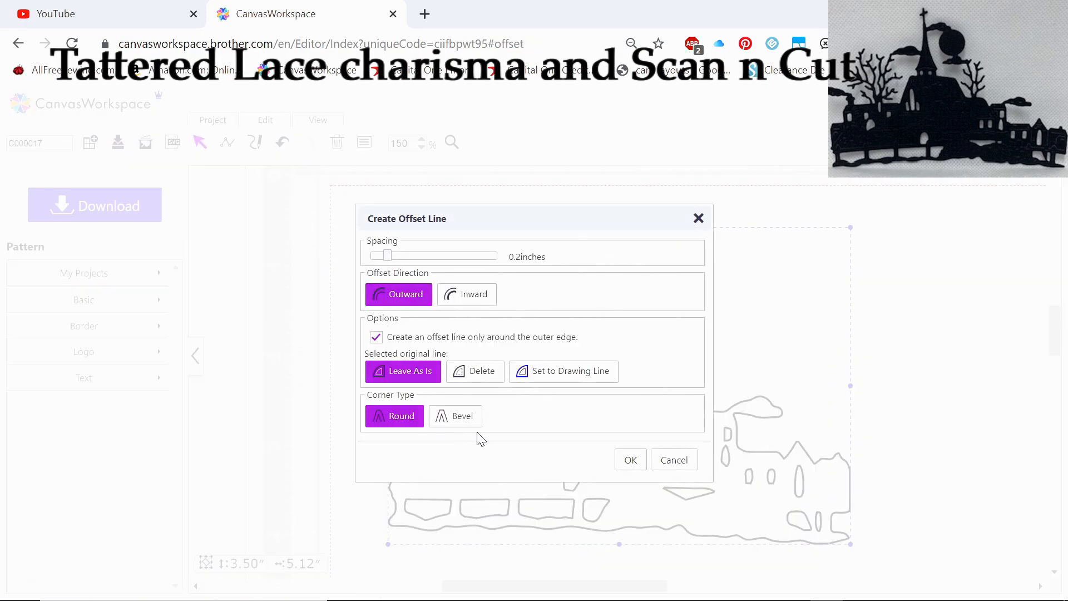
left_click_drag(388, 257, 380, 258)
left_click(631, 461)
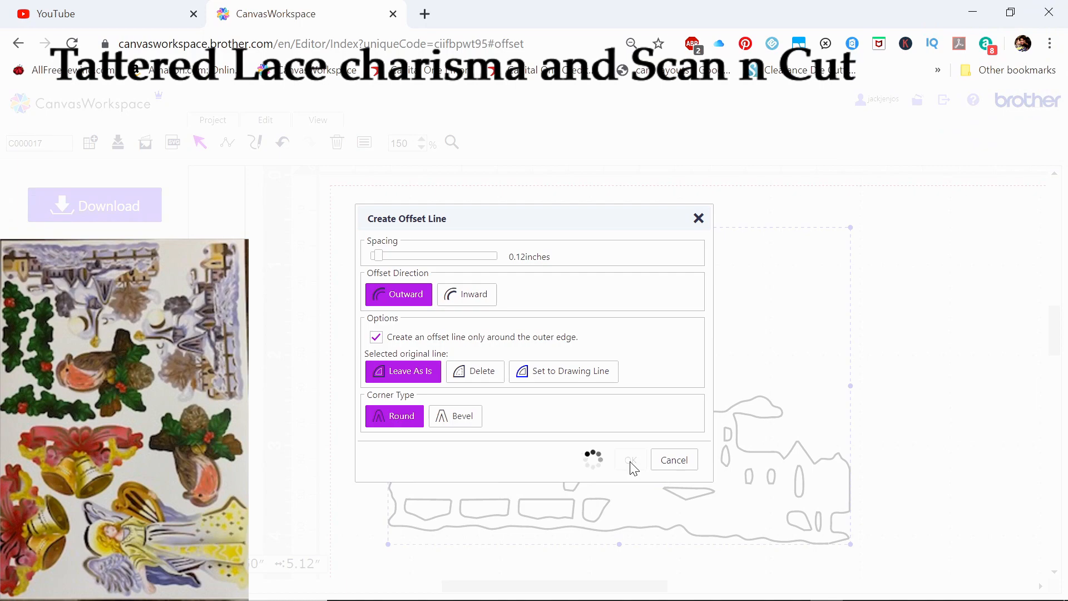
left_click(303, 319)
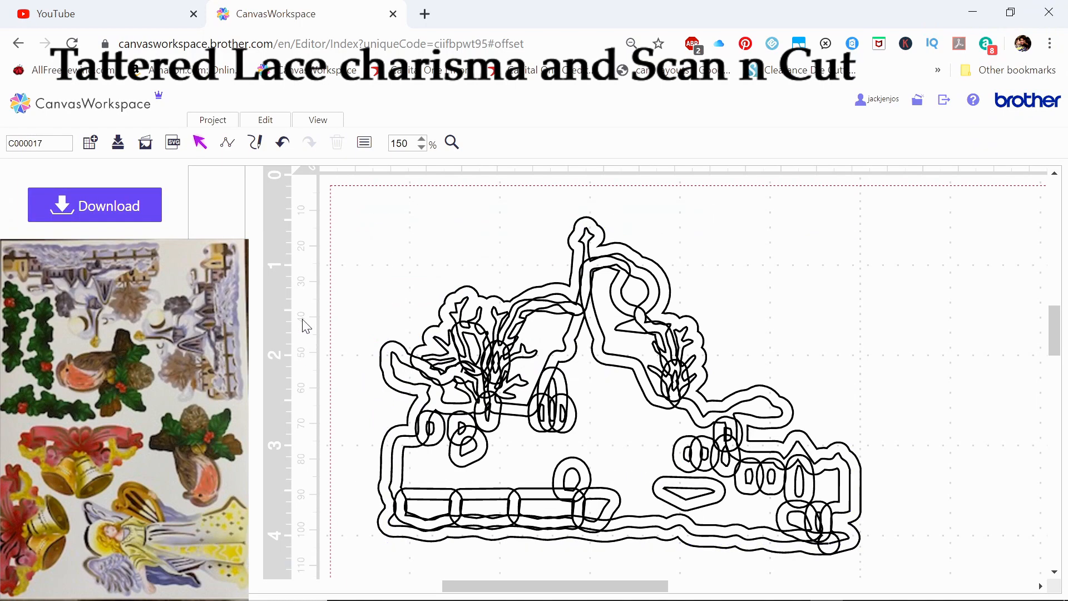
Move the original scene group to the right, clear of the offset outlines
left_click_drag(572, 429, 619, 425)
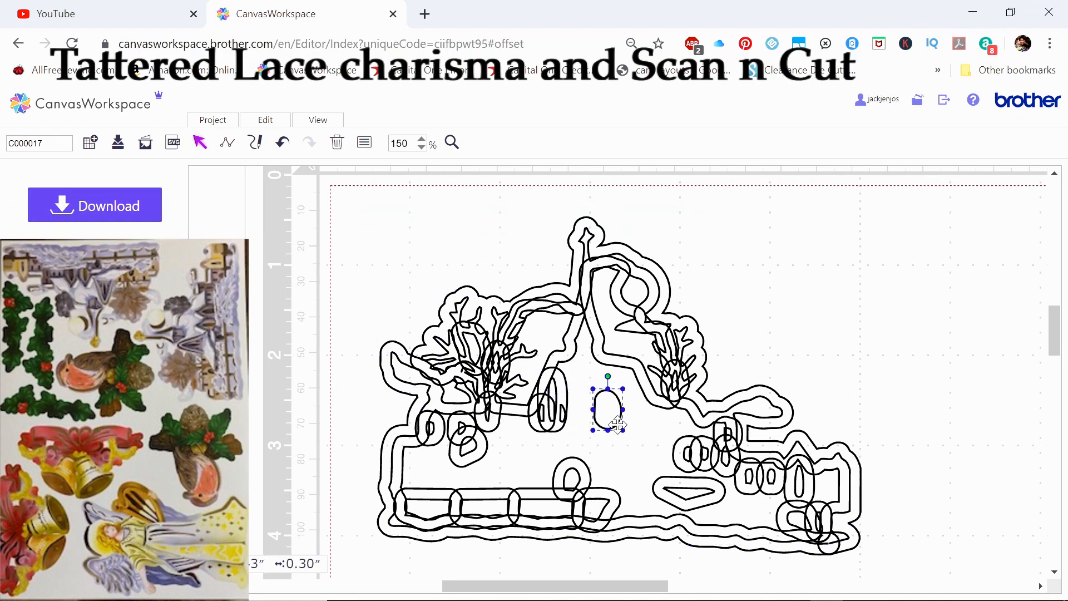
left_click(283, 146)
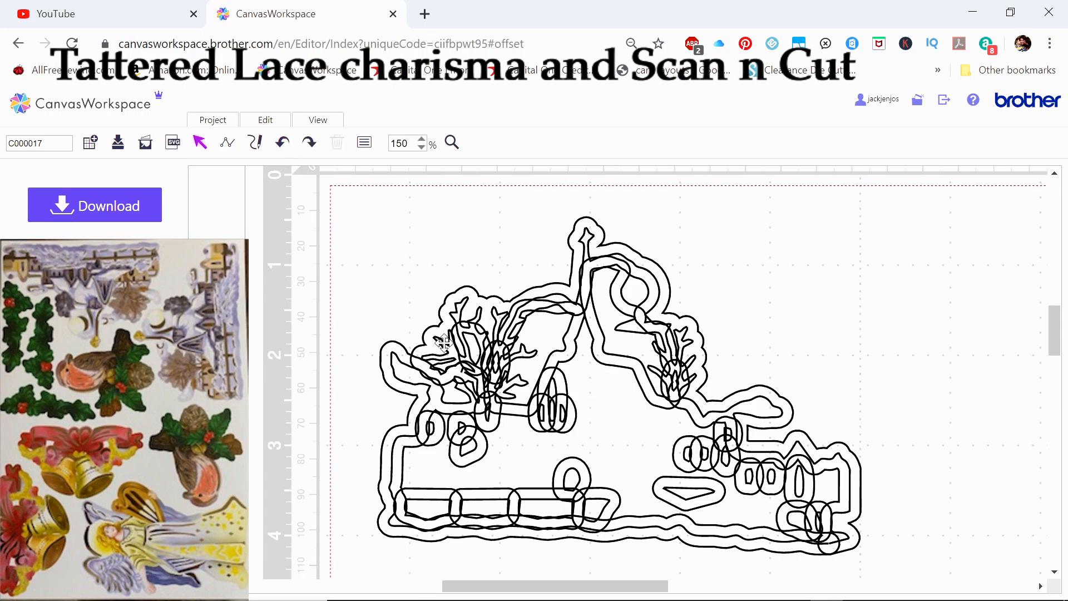
left_click(599, 426)
left_click_drag(597, 437, 1049, 494)
left_click_drag(957, 509, 981, 488)
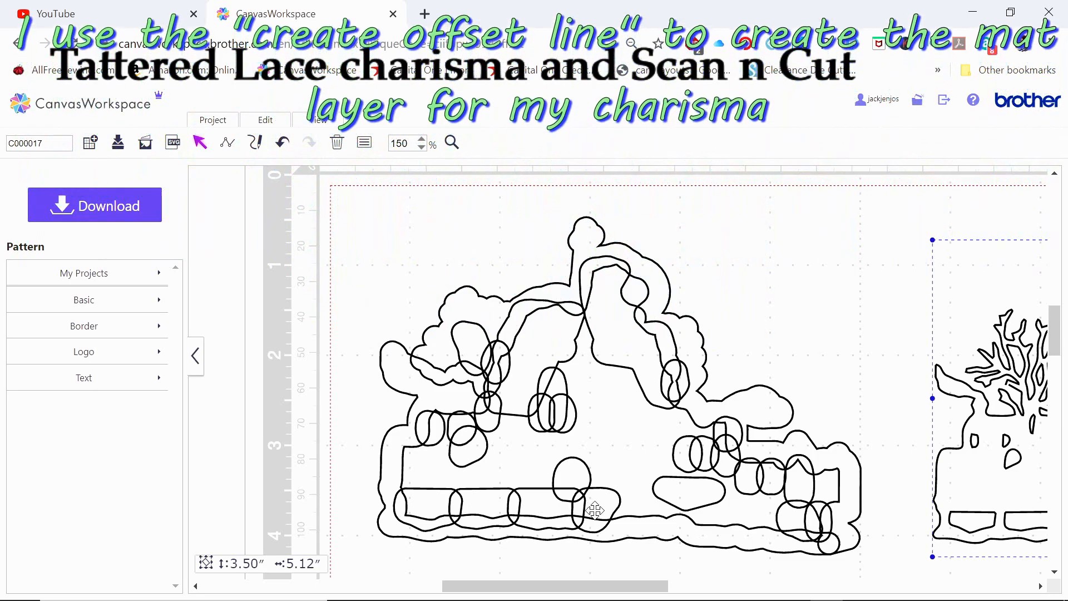
Stretch the tall offset oval at the scene's right end leftward across the buildings to about 3.5 inches wide
left_click(787, 482)
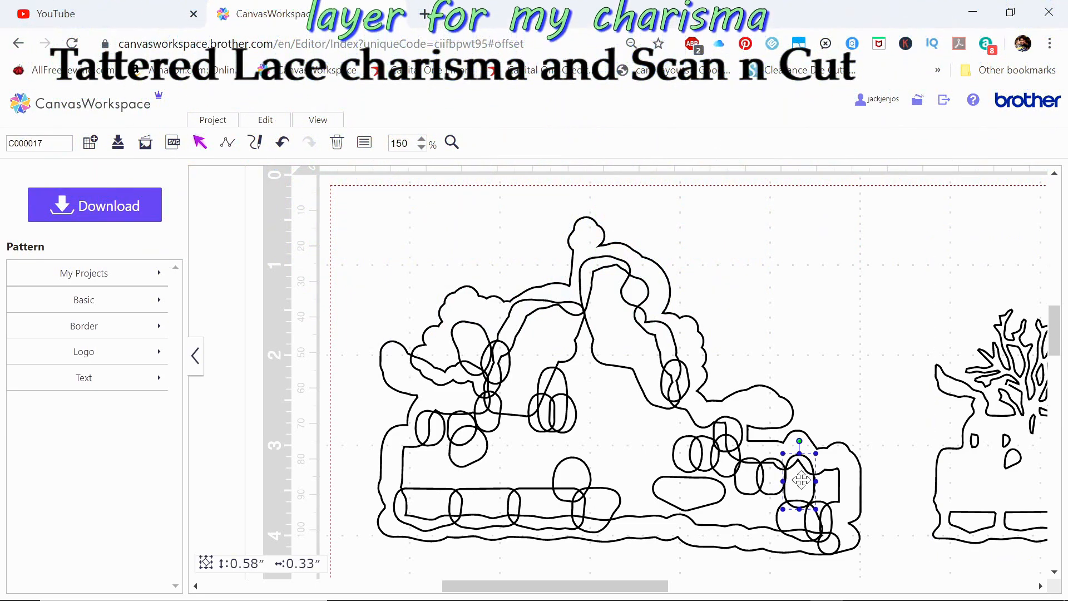
left_click_drag(812, 481, 845, 481)
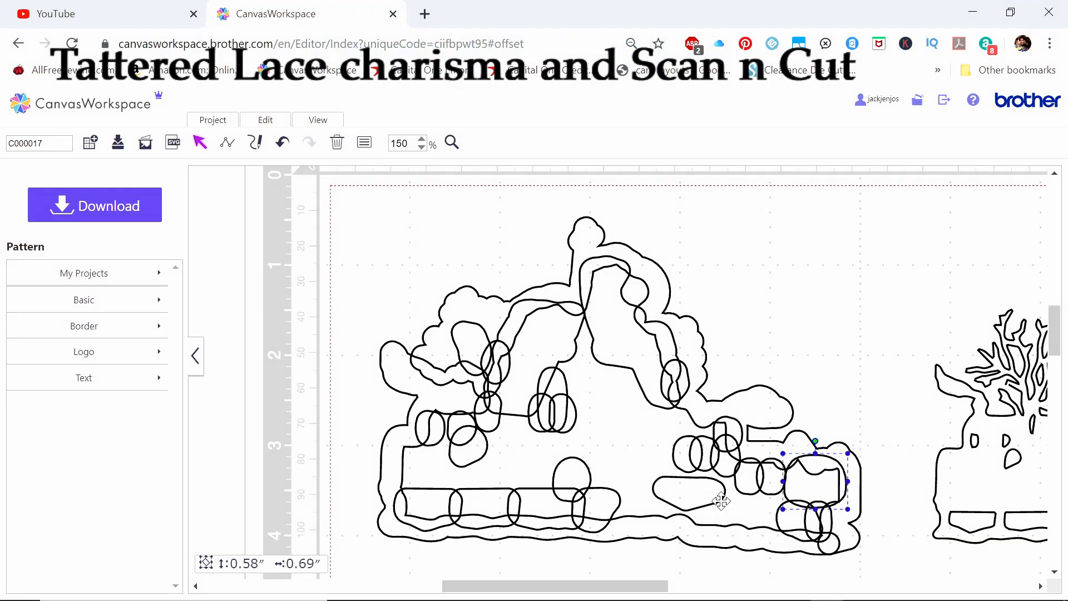
left_click_drag(783, 481, 532, 482)
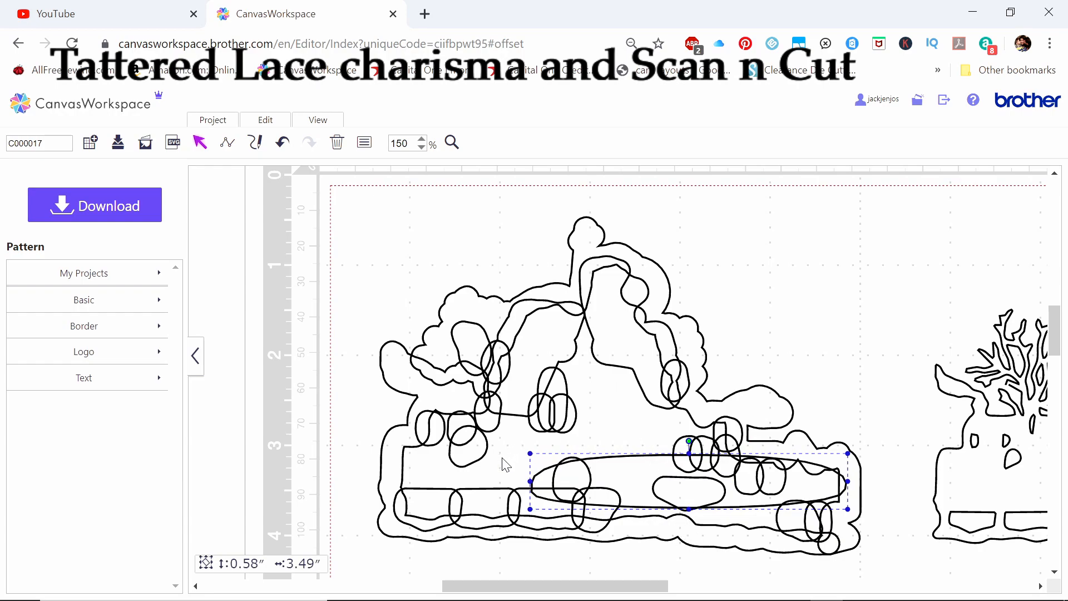
left_click(389, 234)
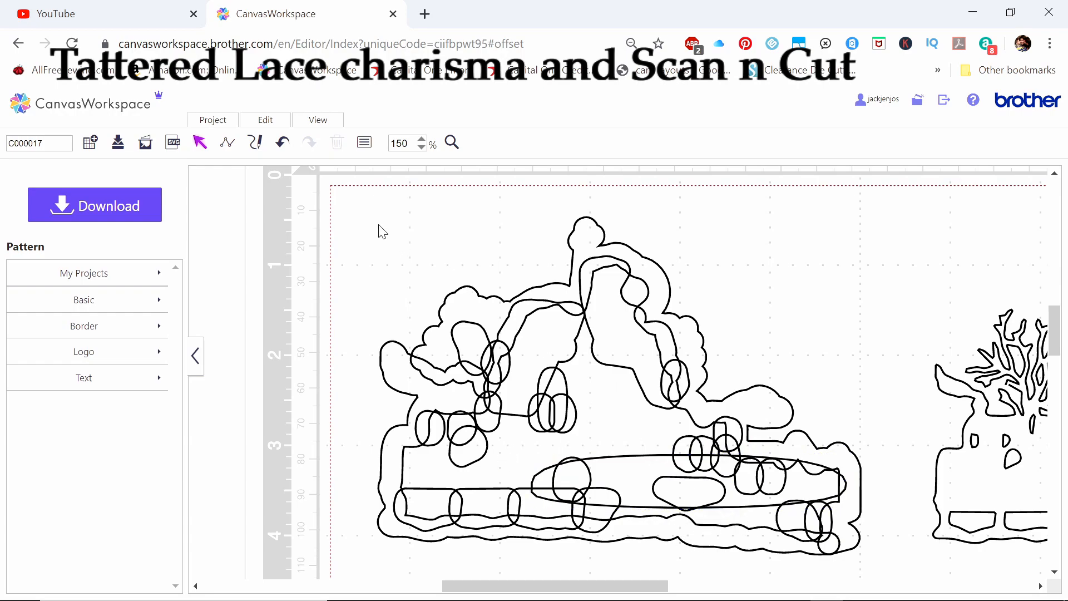
Fill all the offset outlines with the beige color rgb(221, 200, 182)
left_click_drag(336, 177, 877, 571)
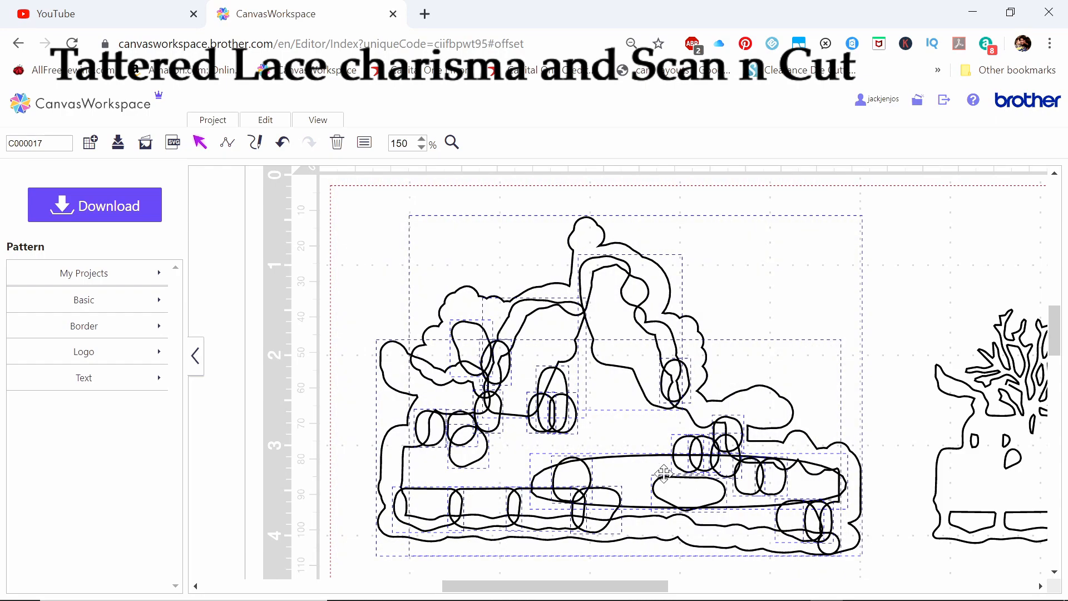
right_click(549, 343)
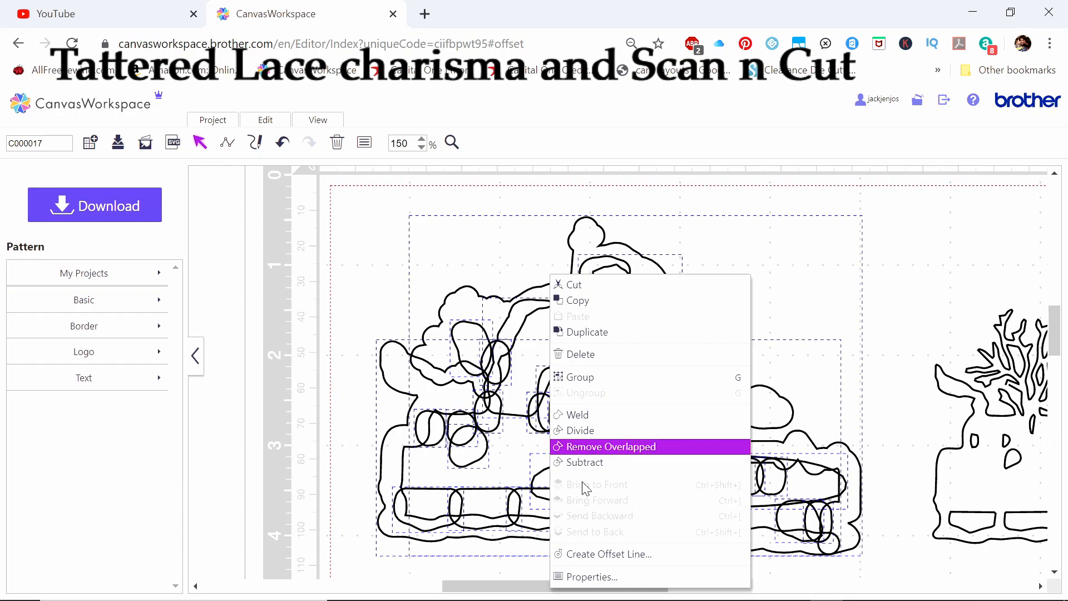
left_click(579, 576)
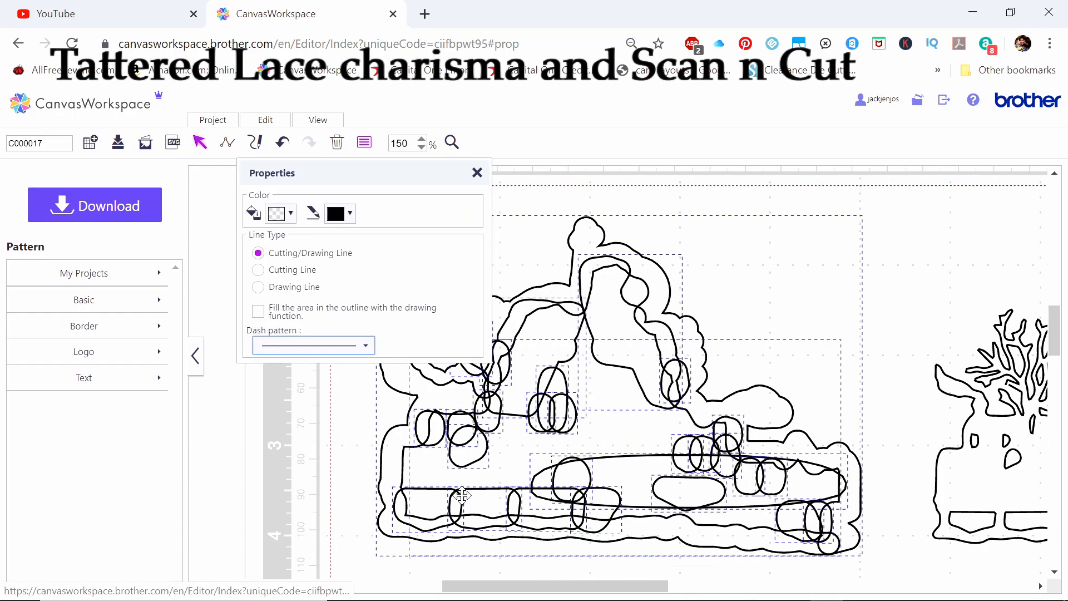
left_click(274, 216)
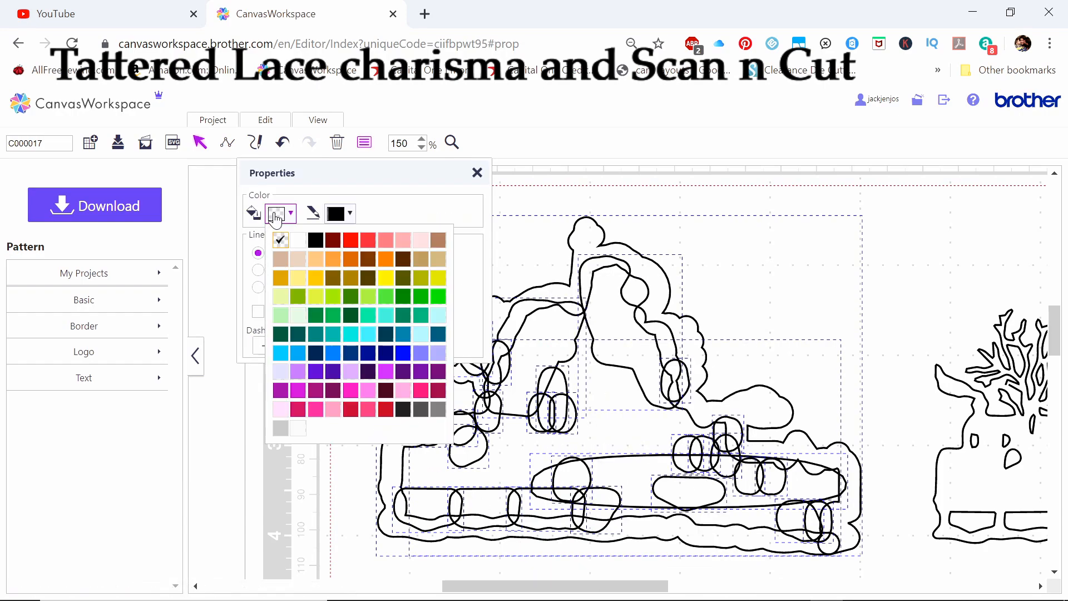
left_click(299, 259)
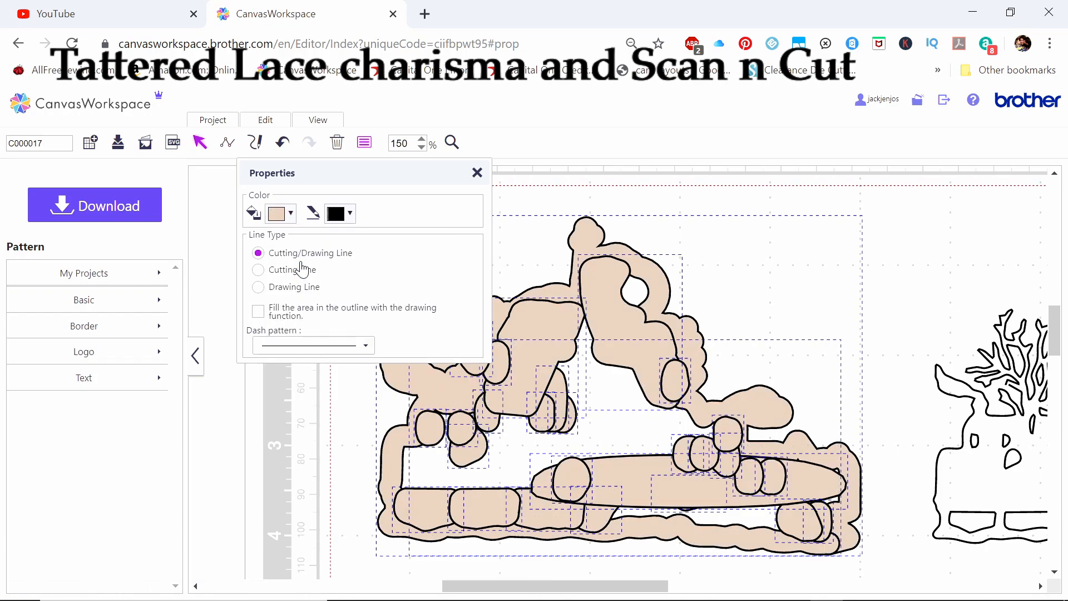
Move the small oval from the right roof over the open moon hole, and widen the left roof shape rightward to about 1.82 inches
left_click(477, 173)
left_click(342, 307)
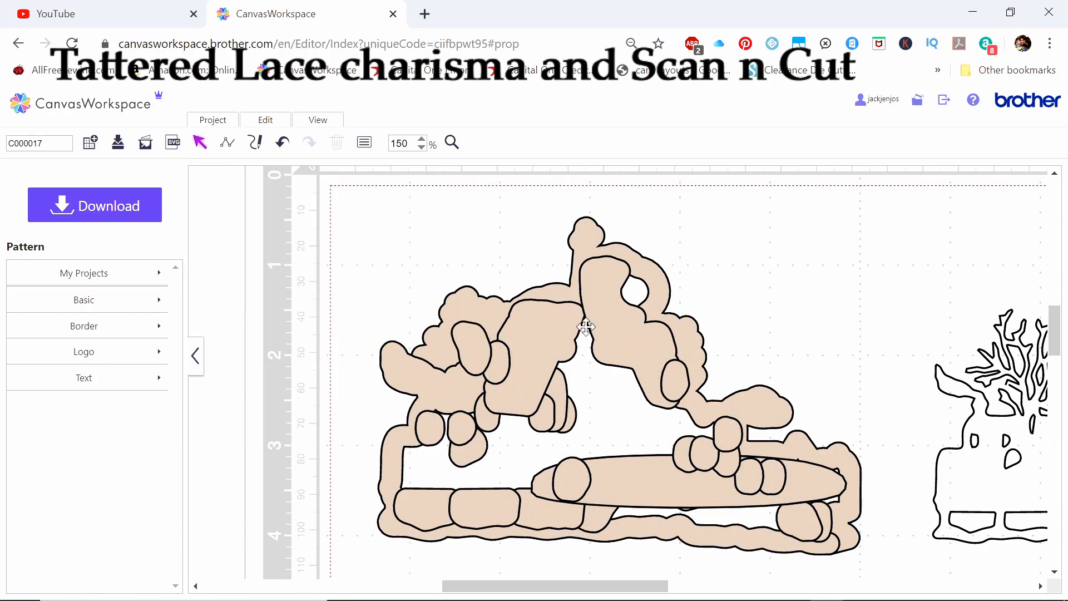
left_click(614, 311)
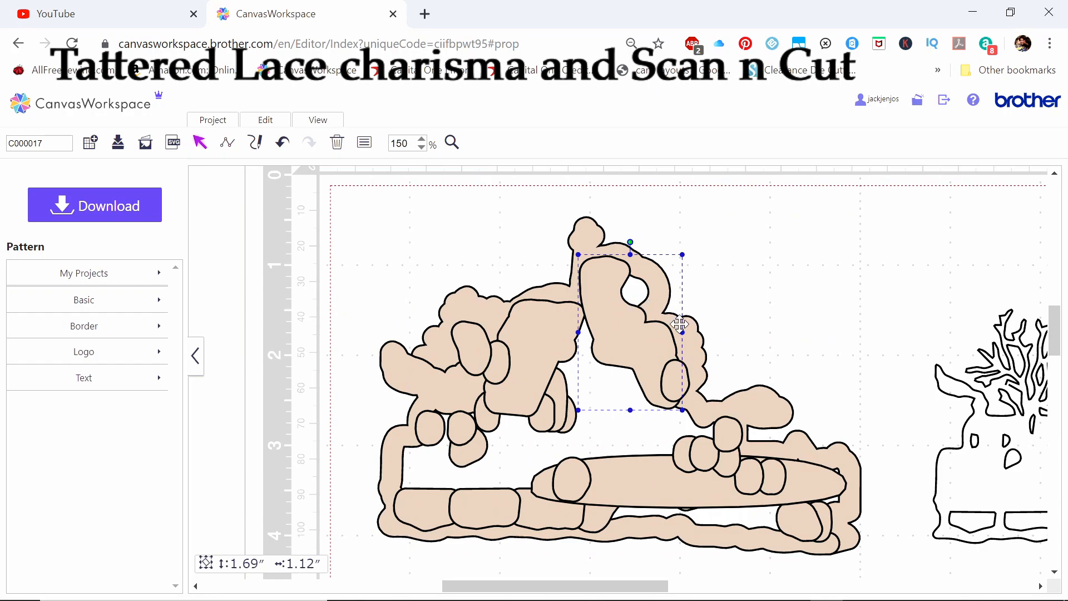
left_click_drag(675, 383, 655, 290)
left_click(555, 346)
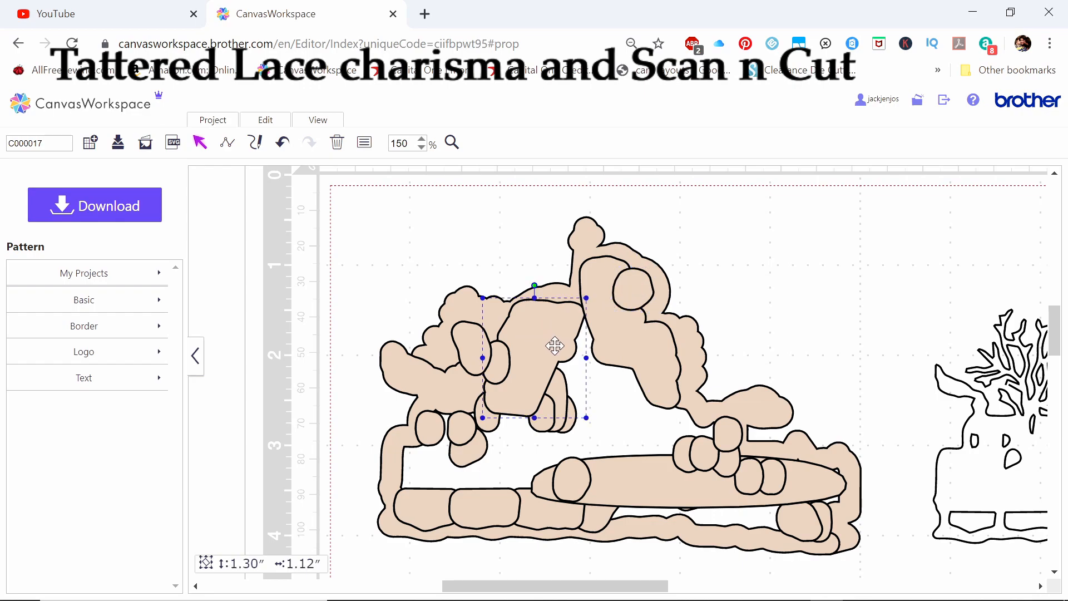
left_click_drag(586, 358, 651, 357)
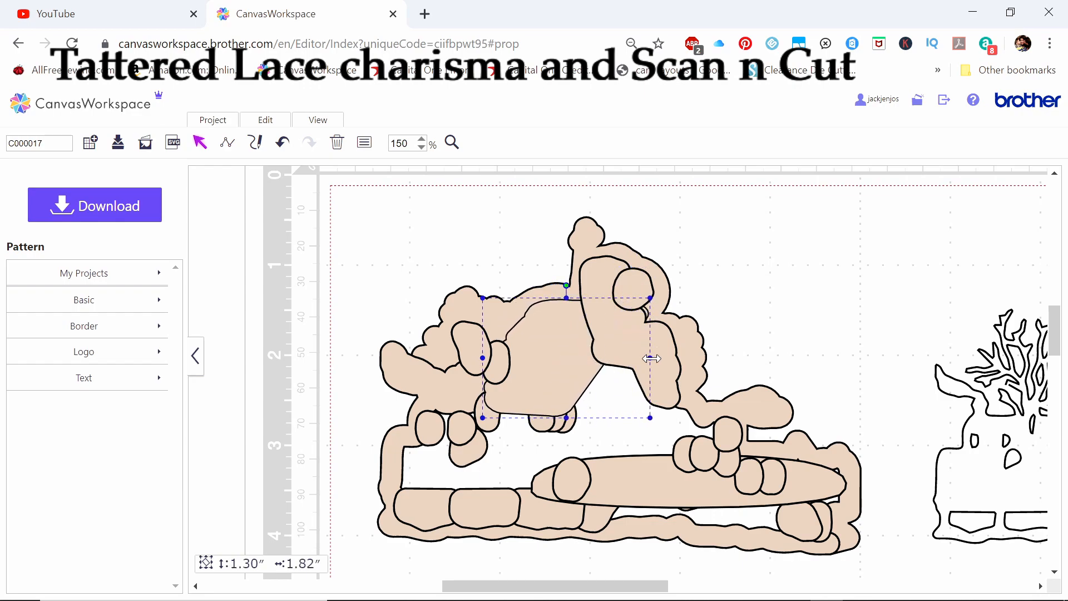
Move and enlarge the tall oval below the roofs over the central gap, and stretch the small oval right of it leftward to overlap it
left_click_drag(569, 415, 604, 323)
left_click_drag(619, 375, 678, 374)
left_click_drag(590, 375, 534, 375)
left_click_drag(605, 427, 604, 496)
left_click_drag(688, 409, 710, 409)
left_click(732, 432)
left_click_drag(712, 433, 666, 440)
Enlarge the long flat oval across the buildings to about 0.97 inches high and 3.65 inches wide
left_click(702, 497)
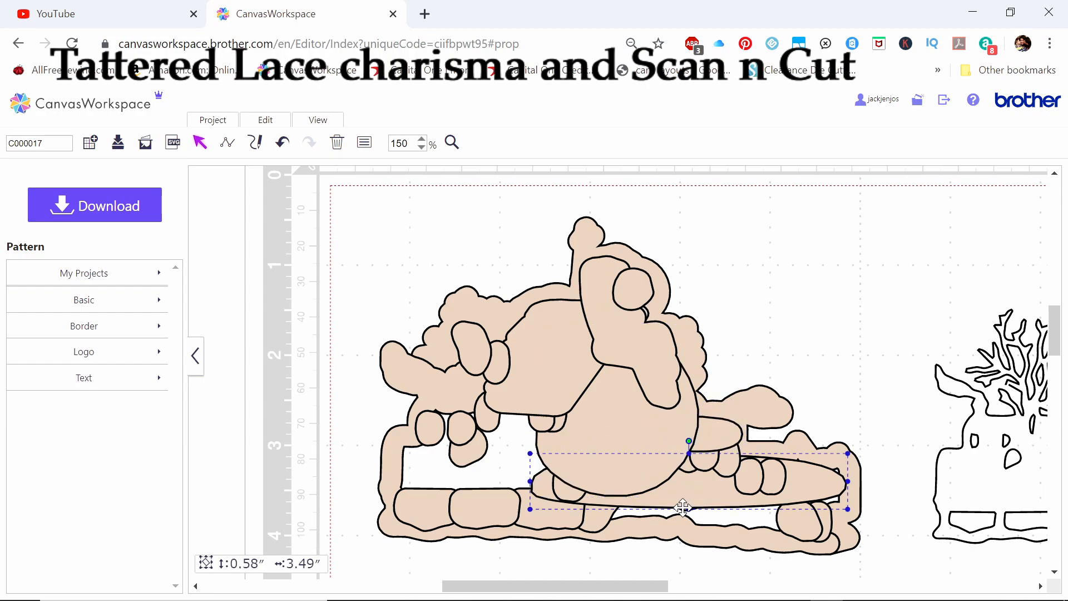
left_click_drag(684, 509, 688, 535)
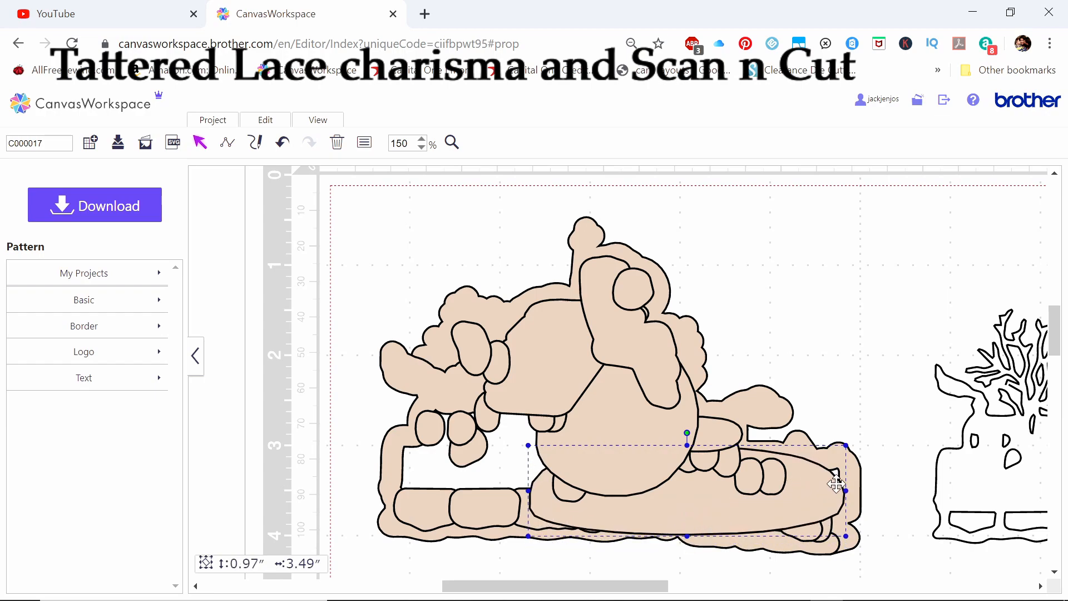
left_click_drag(845, 490, 860, 485)
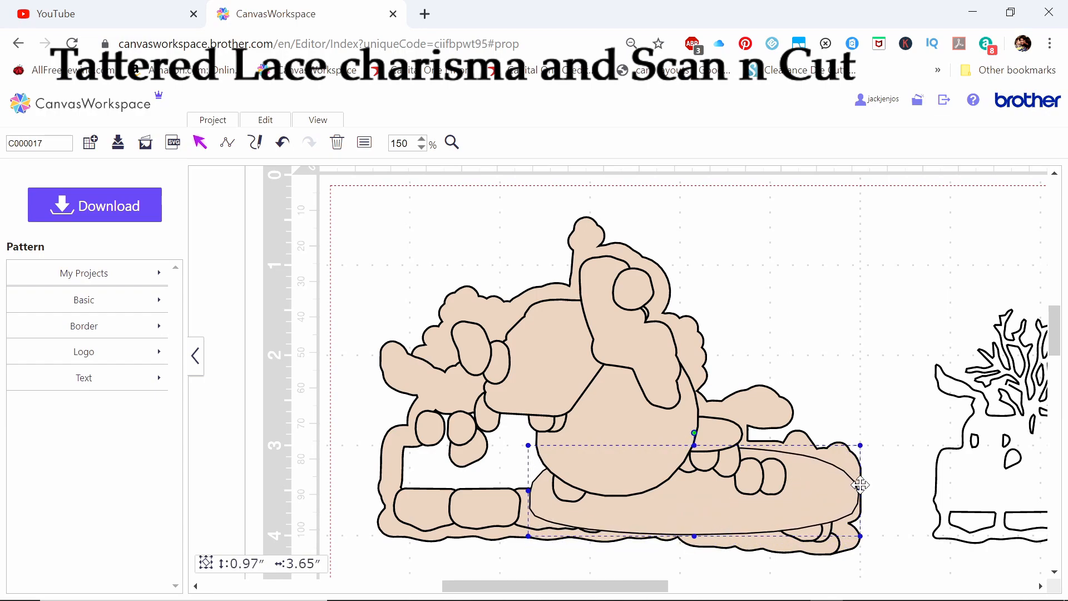
Stretch the second bottom shape from the left upward and rightward to fill the empty area above it
left_click(496, 501)
left_click_drag(485, 487, 485, 363)
left_click_drag(522, 446, 615, 447)
Stretch the leftmost bottom shape wider and taller, and enlarge the small oval above it to about 0.62 by 0.88 inches, closing the remaining gaps
left_click(428, 494)
left_click_drag(463, 509, 513, 510)
left_click_drag(454, 488, 453, 434)
left_click_drag(444, 497, 435, 499)
left_click(445, 424)
left_click_drag(432, 411, 495, 422)
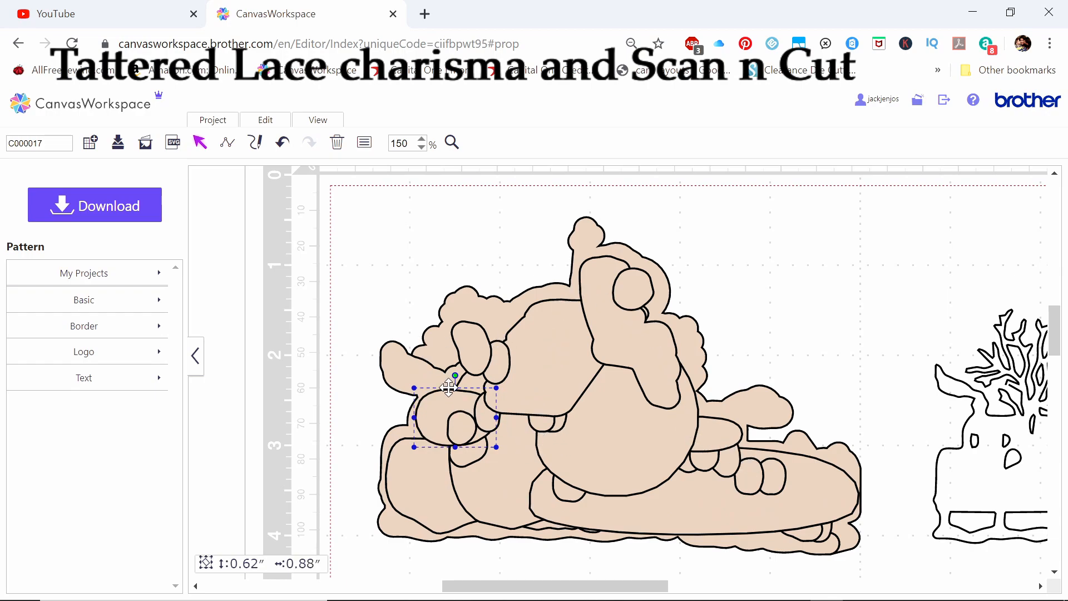
Select all the overlapping beige offset shapes and weld them into one solid mat shape
left_click(357, 295)
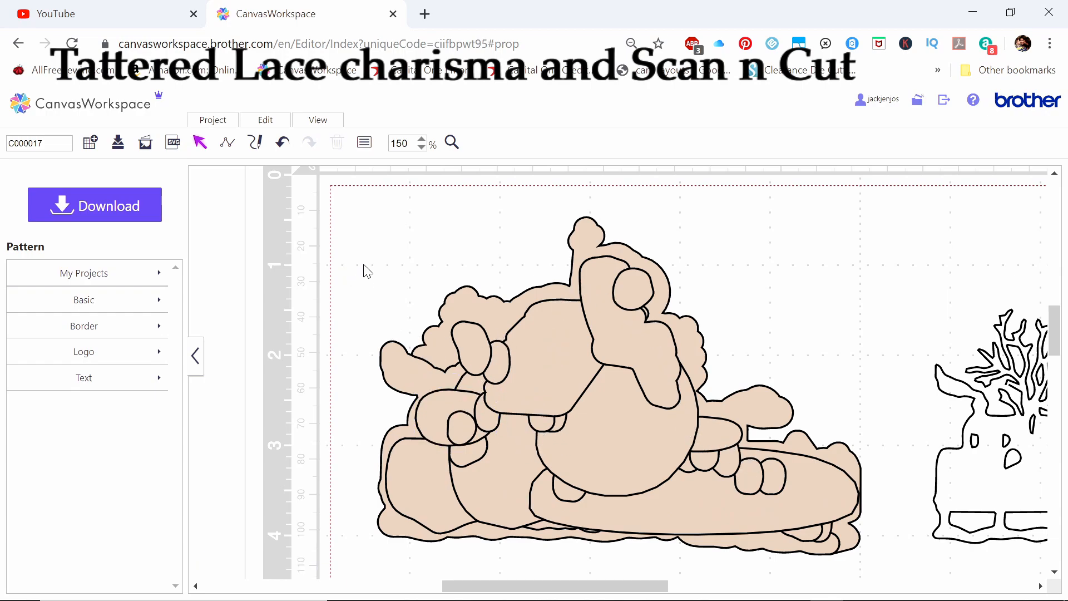
left_click_drag(367, 194, 878, 565)
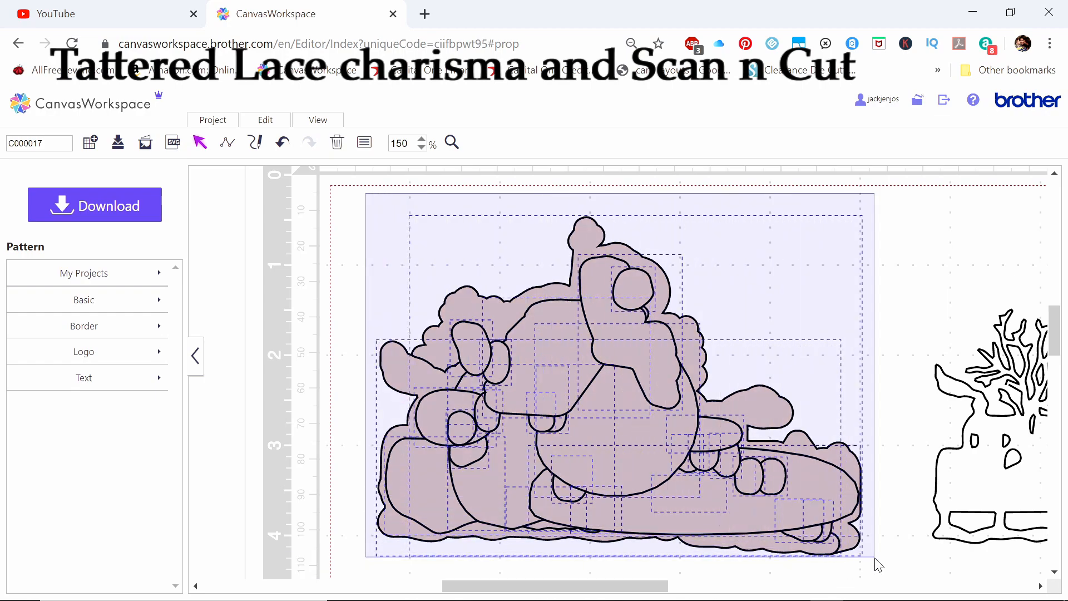
right_click(633, 387)
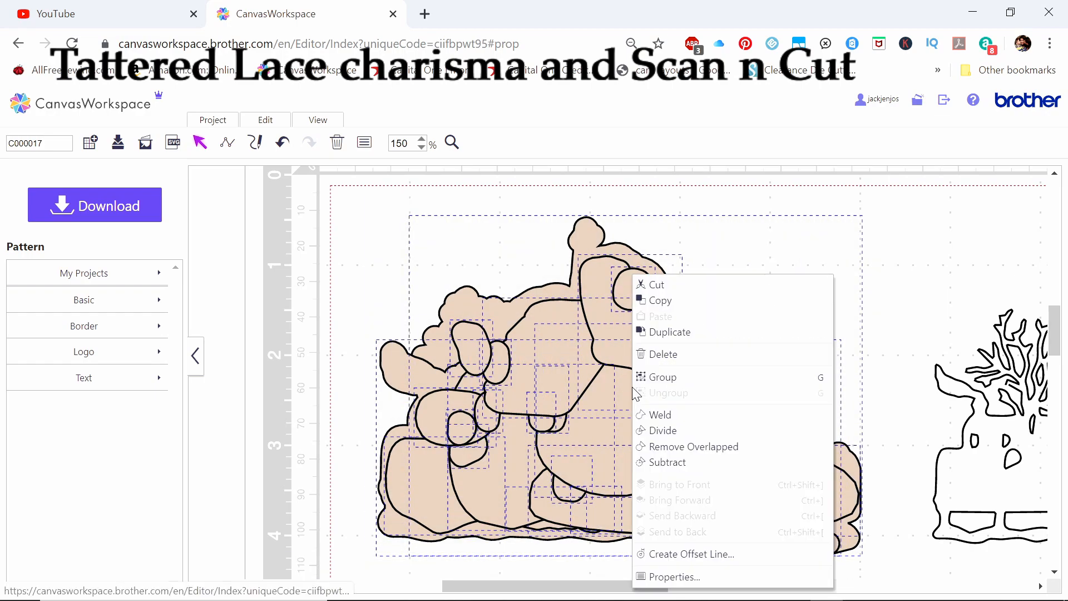
left_click(668, 414)
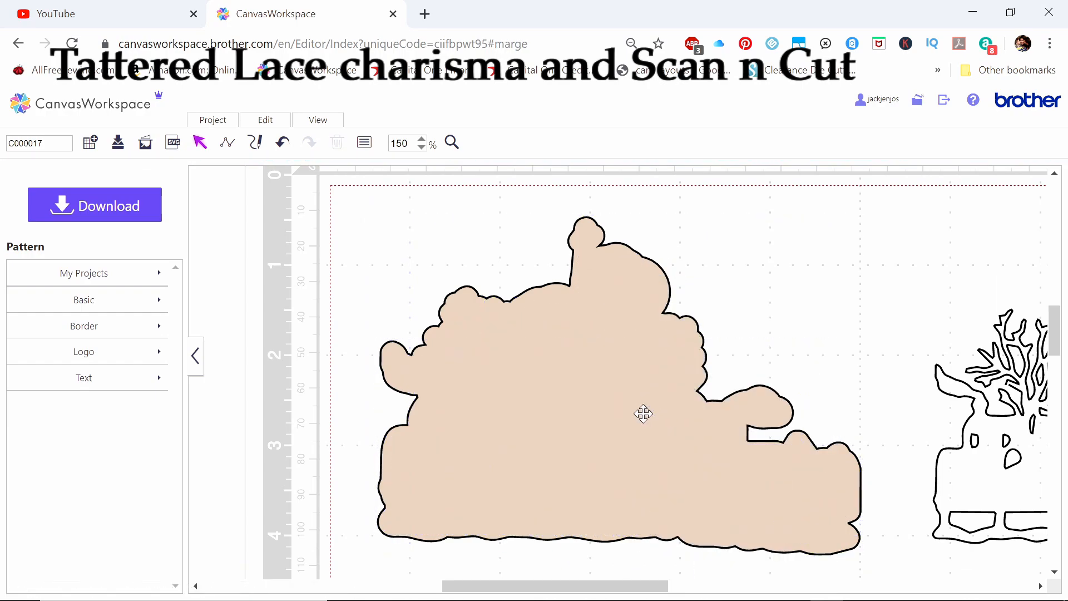
Send the welded mat shape behind the village scene and move the scene group onto it
right_click(645, 453)
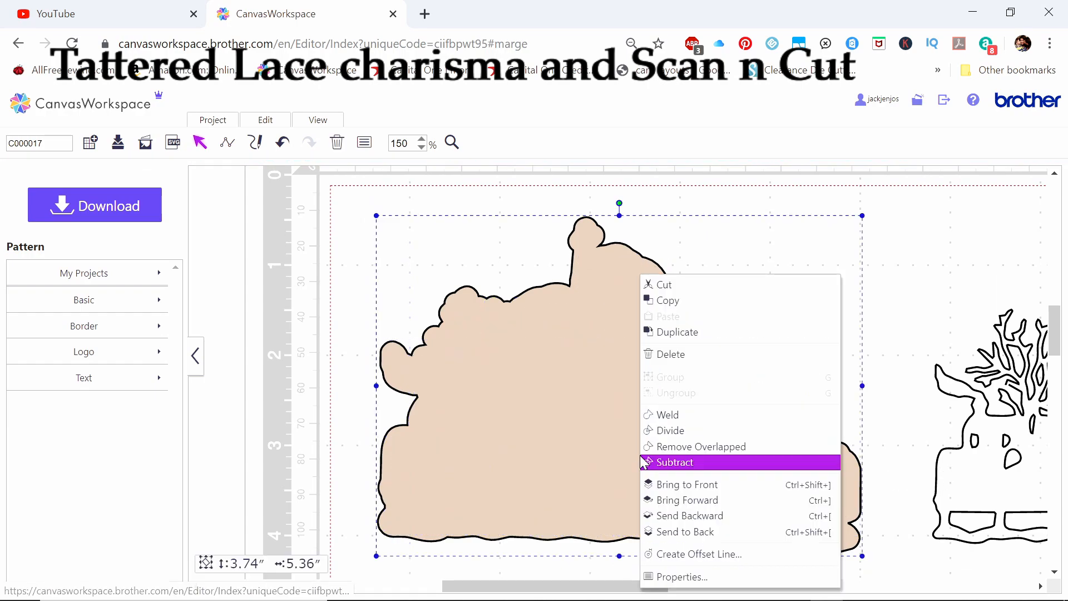
left_click(663, 521)
left_click_drag(980, 489, 432, 469)
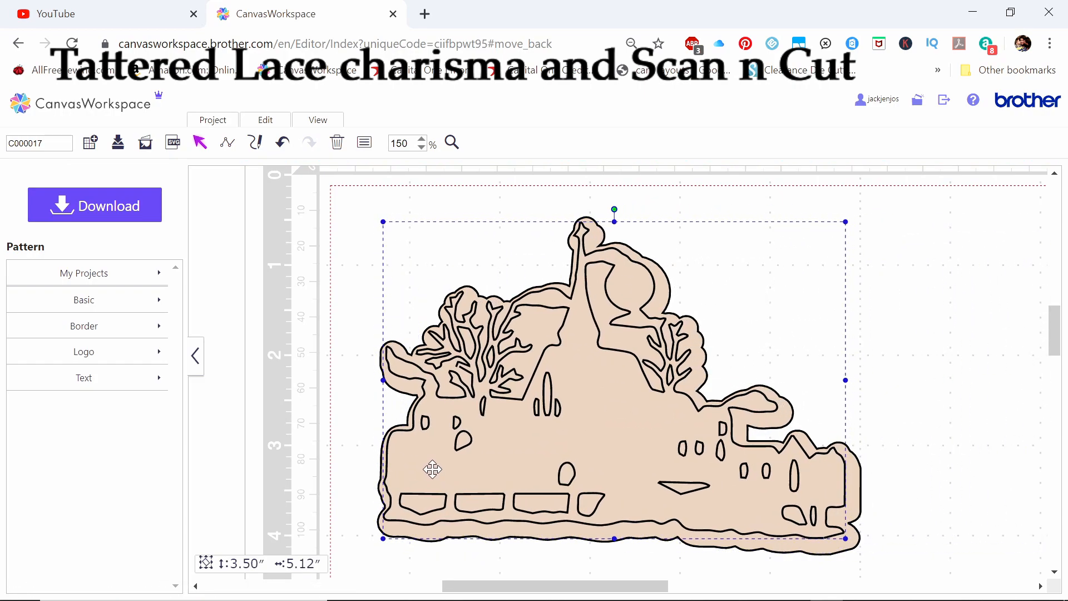
Fill the village scene group with golden yellow
right_click(529, 456)
left_click(550, 575)
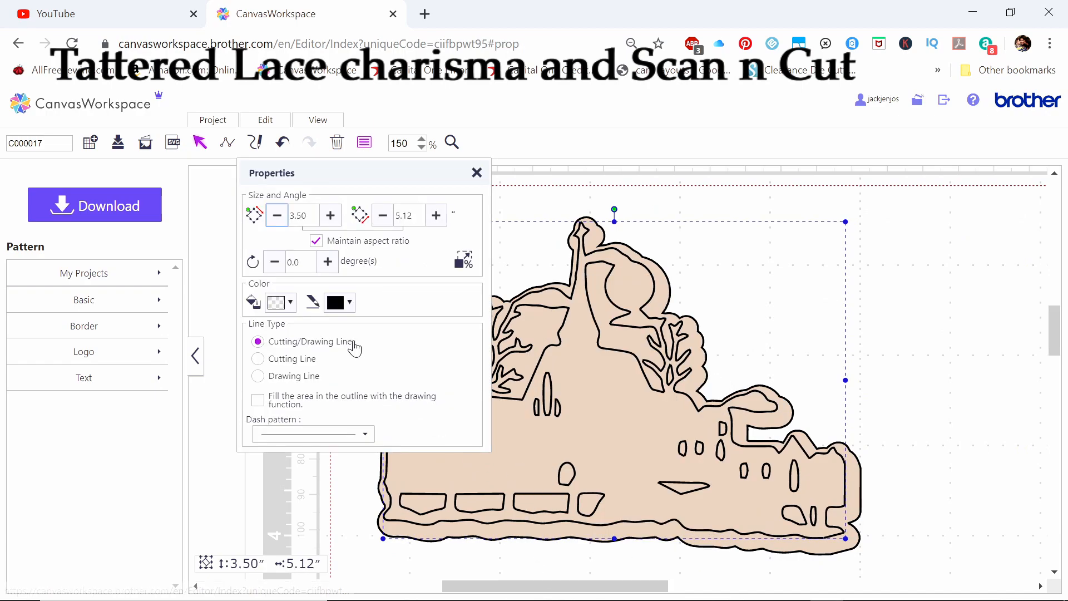
left_click(282, 306)
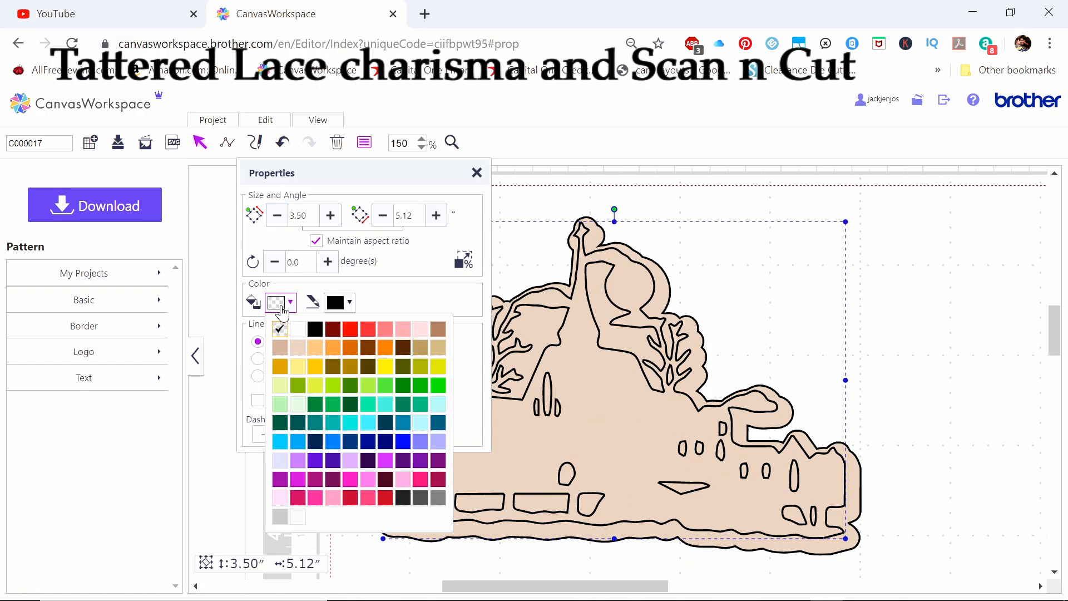
left_click(316, 369)
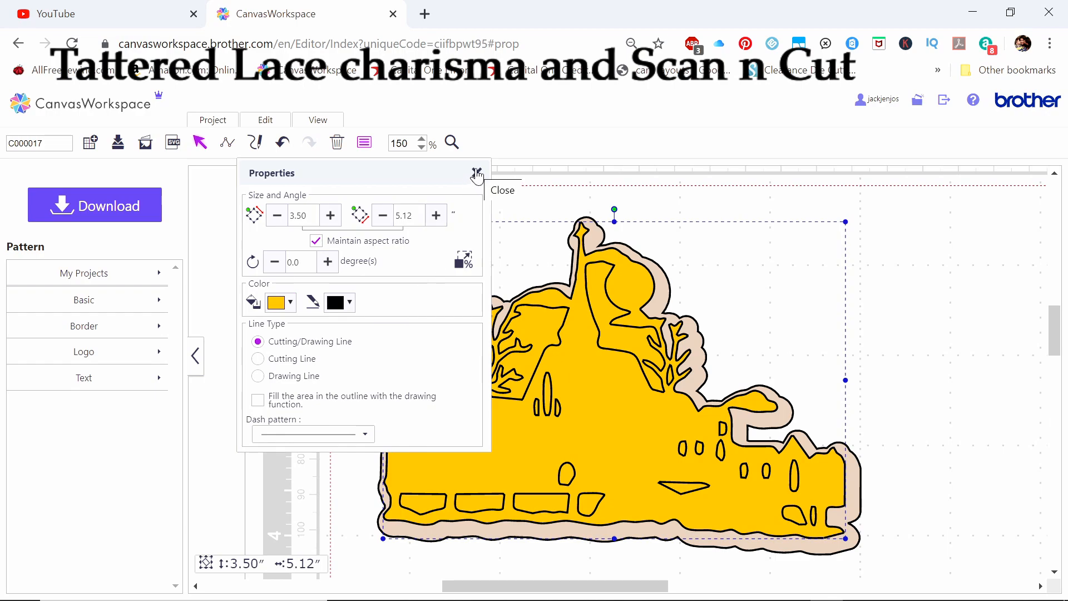
left_click(954, 374)
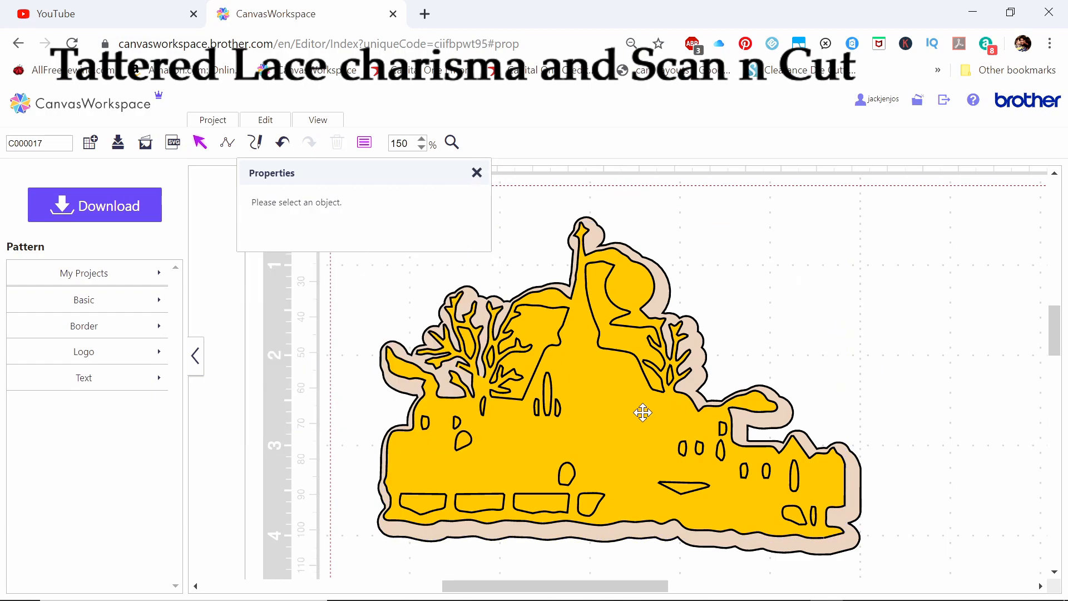
Ungroup the village scene into its separate pieces
left_click(564, 424)
right_click(580, 425)
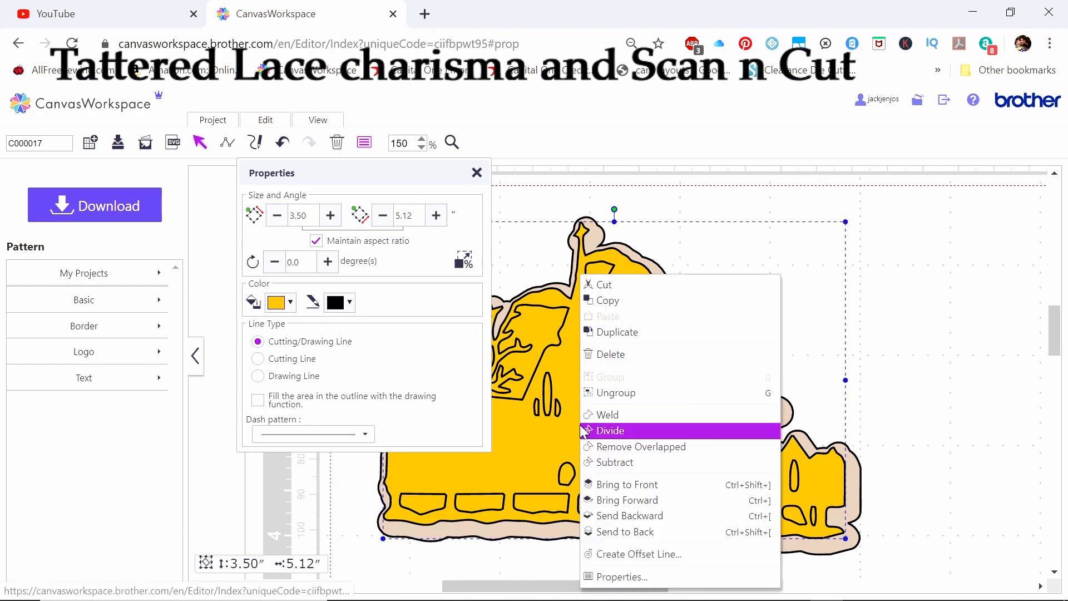
left_click(597, 391)
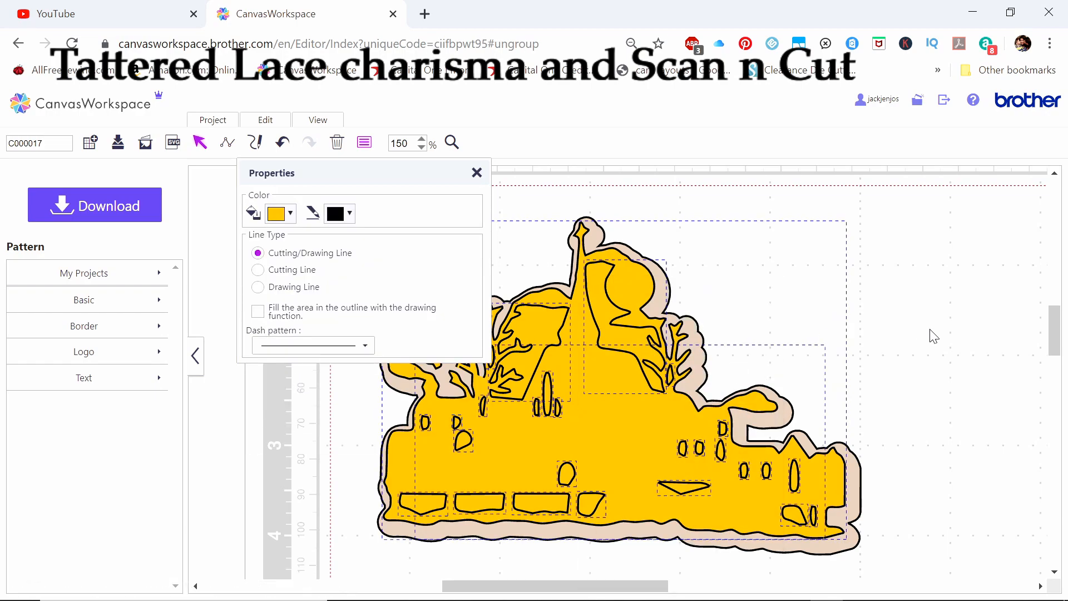
left_click(944, 339)
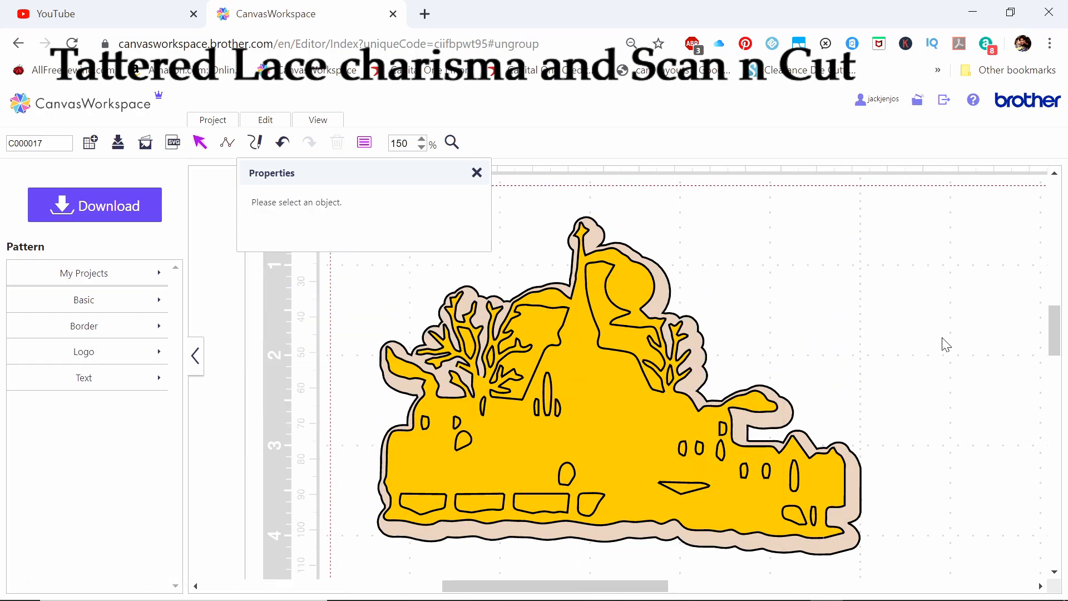
Fill the two large pieces of the scene's silhouette with white, rgb(255, 255, 255), leaving the windows and openings yellow
left_click(640, 436)
left_click(276, 305)
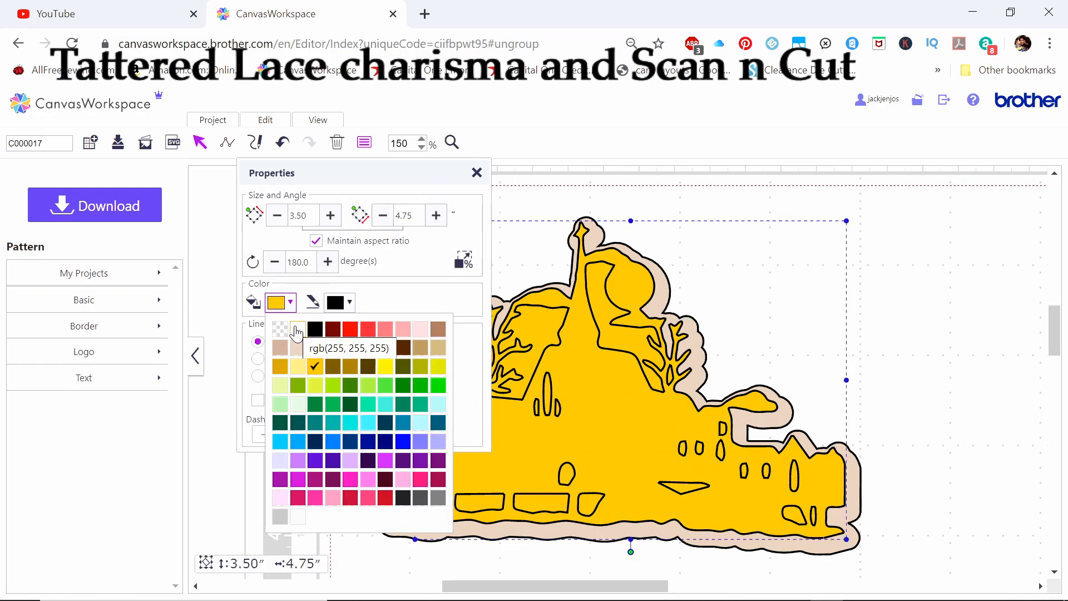
left_click(296, 332)
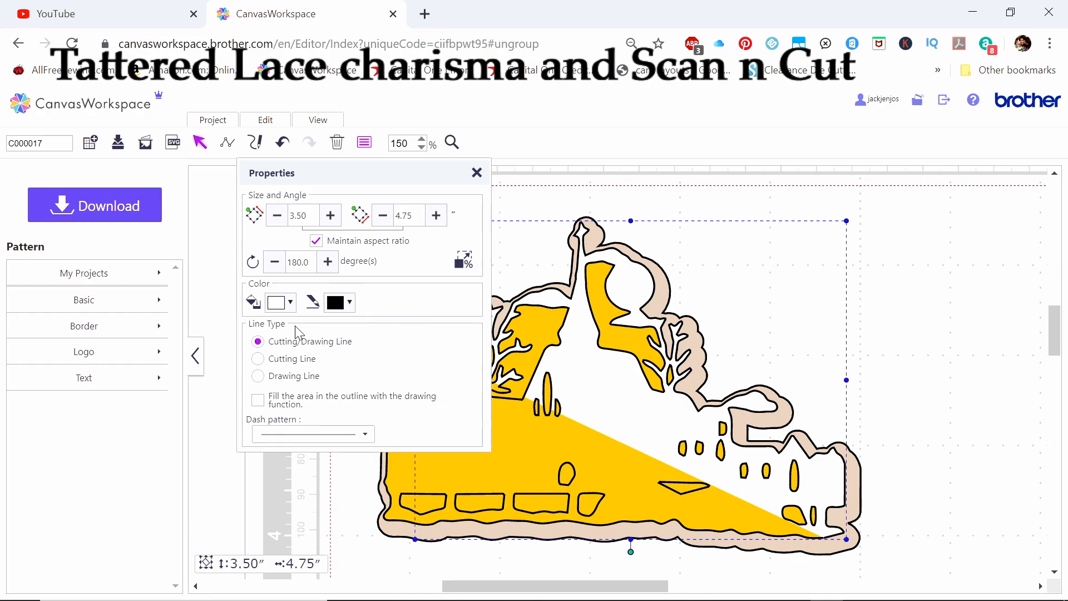
left_click(506, 459)
left_click(276, 303)
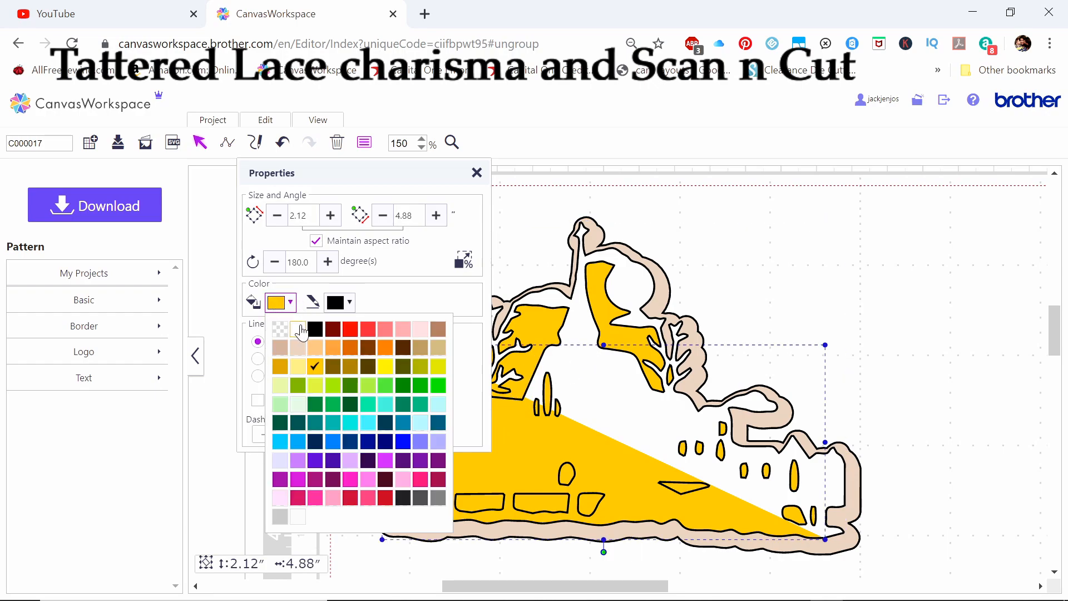
left_click(300, 328)
left_click_drag(393, 179, 902, 223)
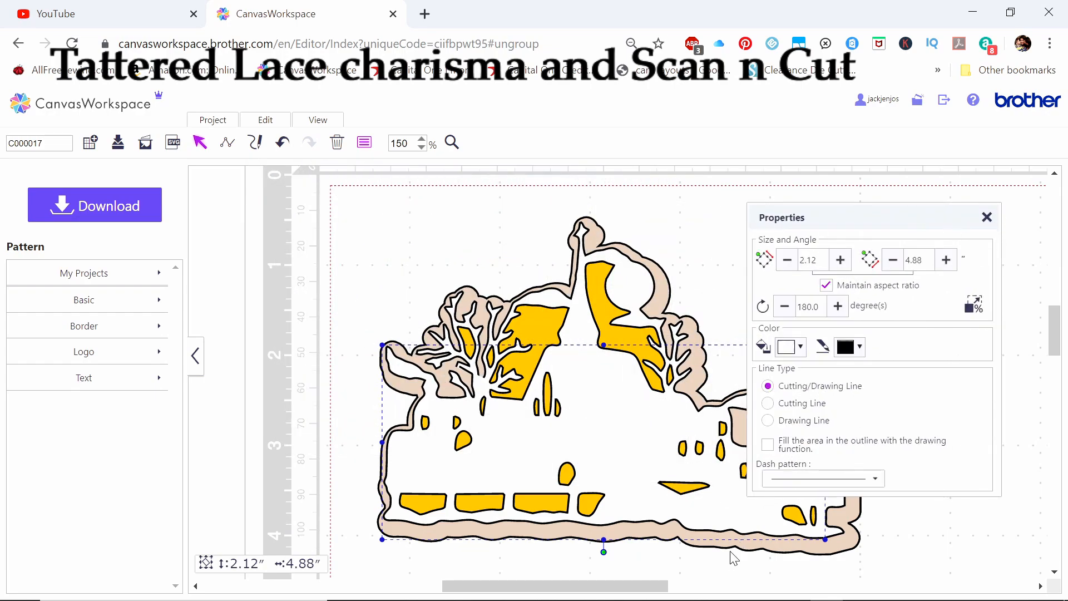
left_click(854, 565)
left_click(987, 219)
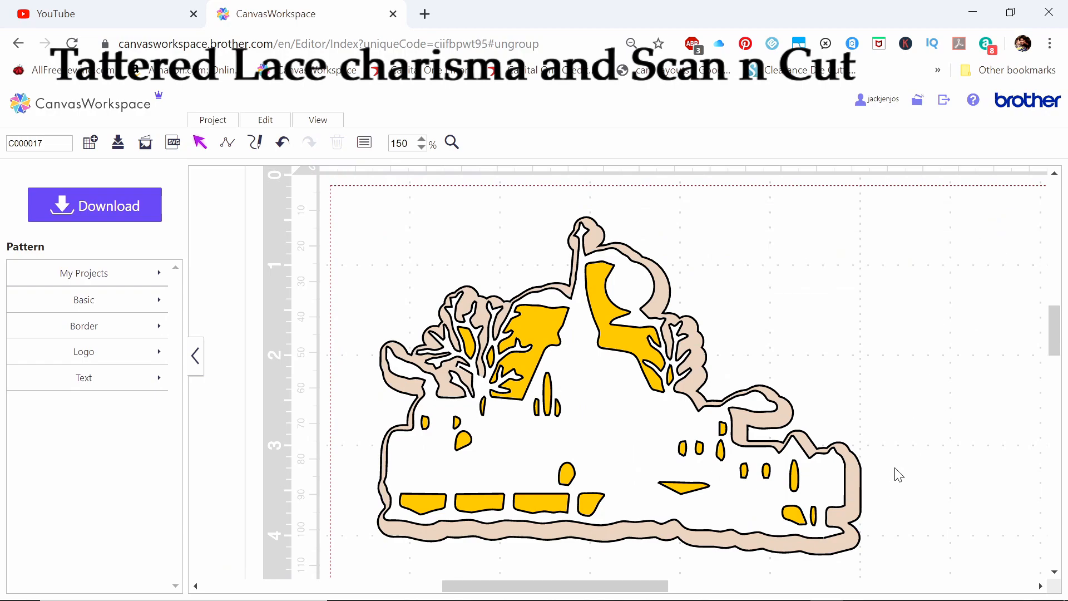
Move the beige mat shape to the right, clear of the scene, and group all the scene's pieces
left_click_drag(854, 544, 1042, 527)
left_click_drag(768, 317, 1057, 370)
left_click_drag(359, 199, 893, 576)
right_click(618, 444)
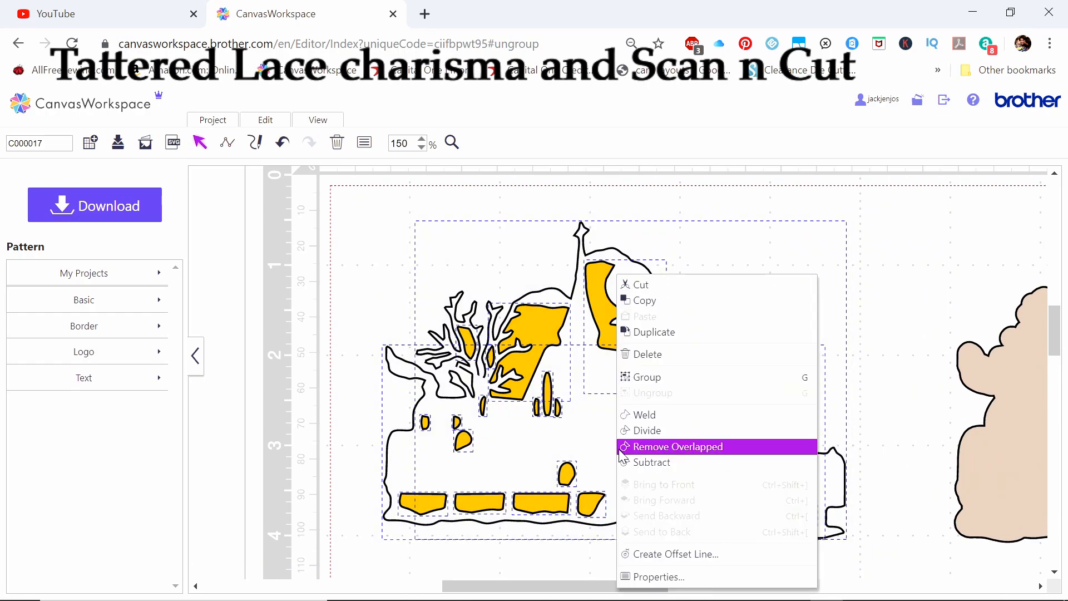
left_click(646, 378)
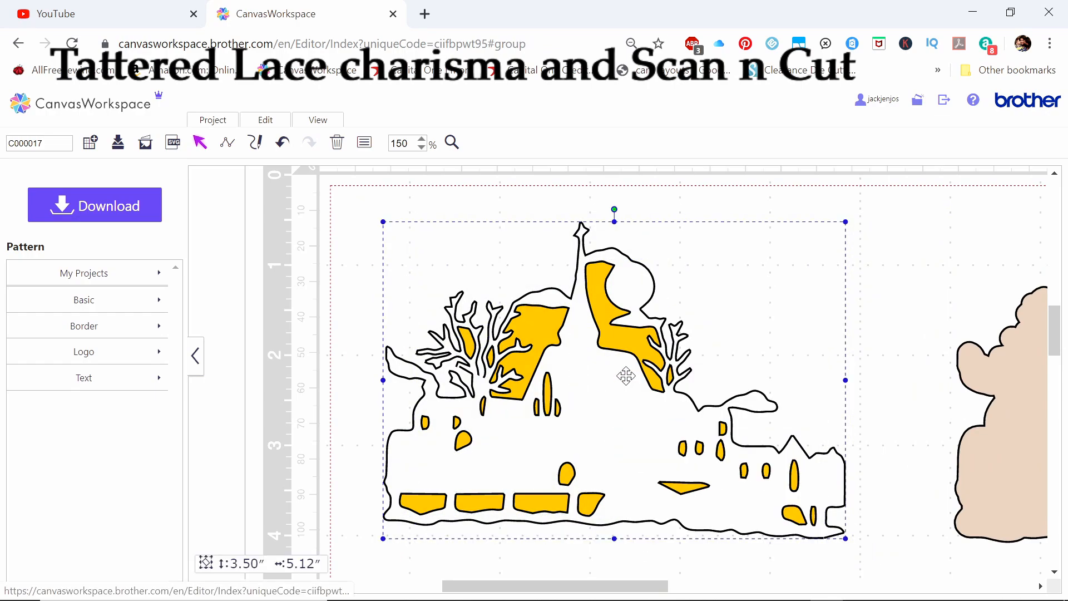
Move the mat shape back behind the village scene, centered around it, and fill it with golden yellow
left_click_drag(990, 445, 410, 438)
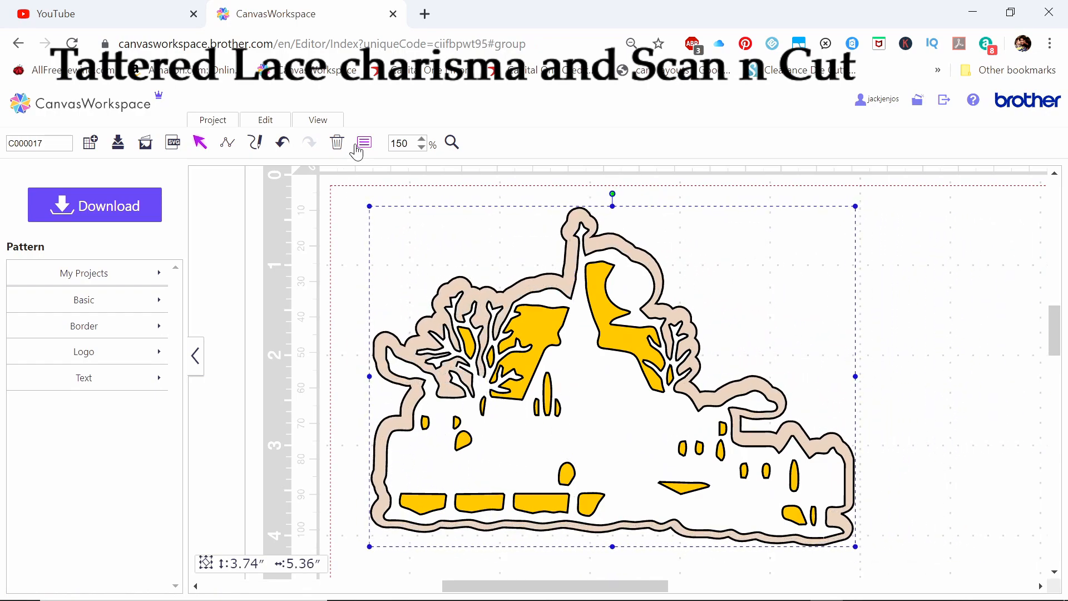
left_click(359, 146)
left_click(789, 347)
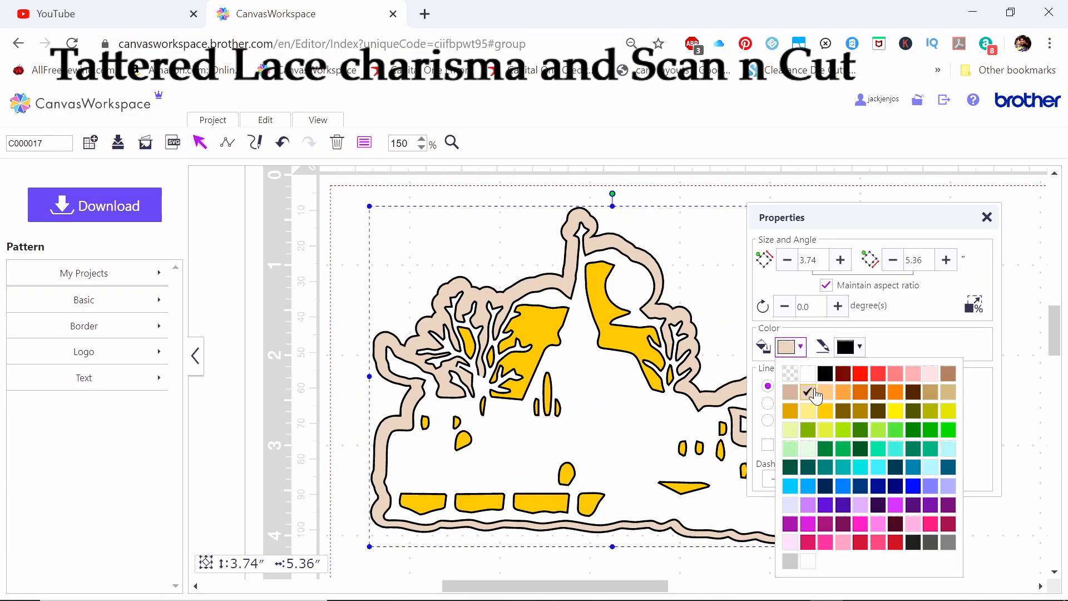
left_click(825, 416)
left_click(326, 281)
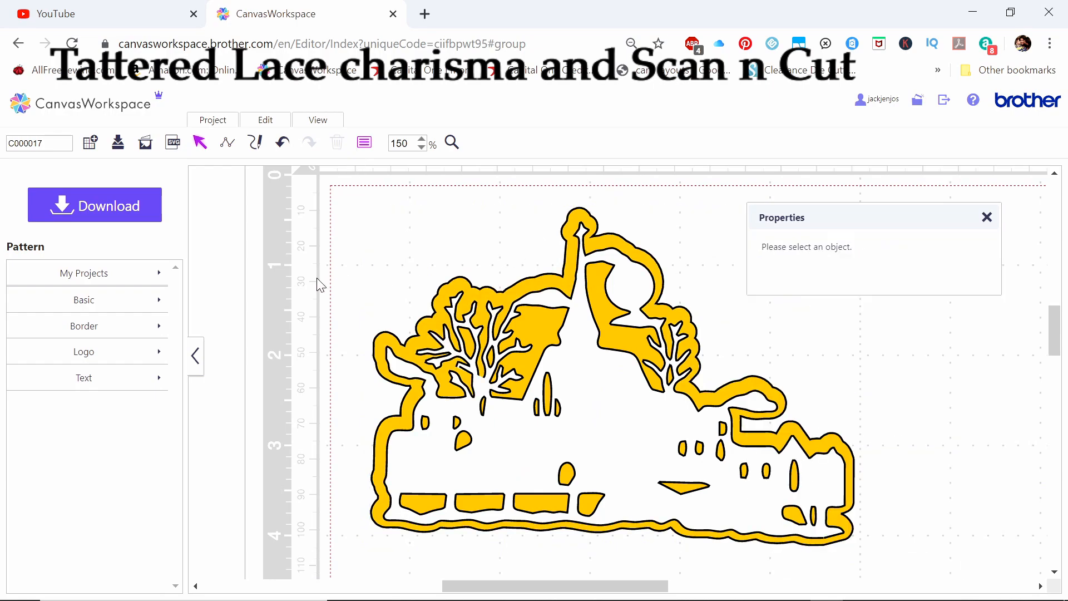
left_click(987, 218)
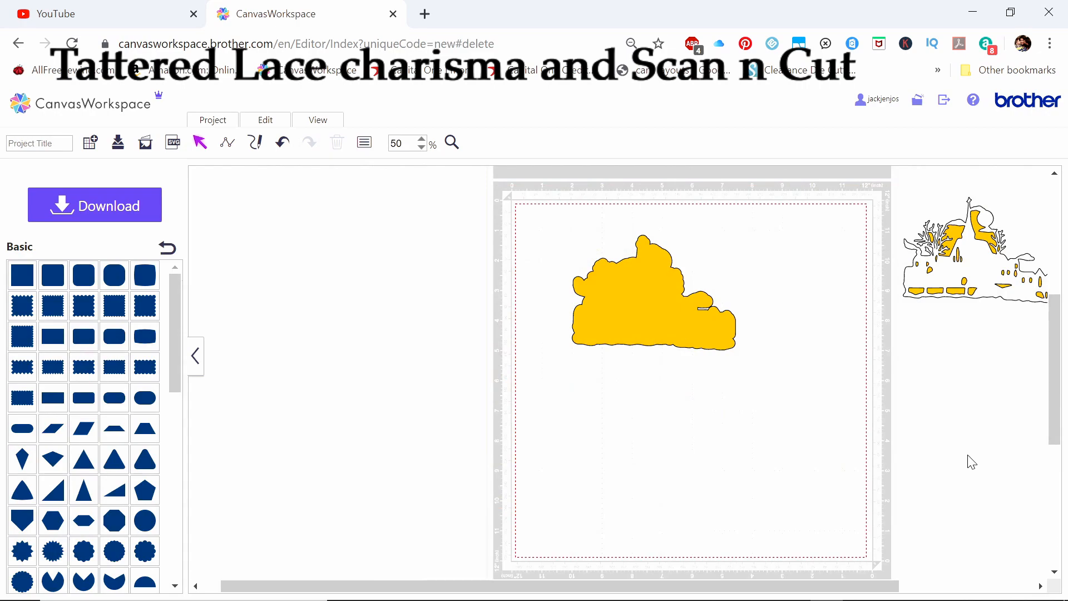
Move the yellow mat shape aside, add a circle beside the cutting mat, and set its size to 6.00 inches
left_click_drag(628, 321, 807, 380)
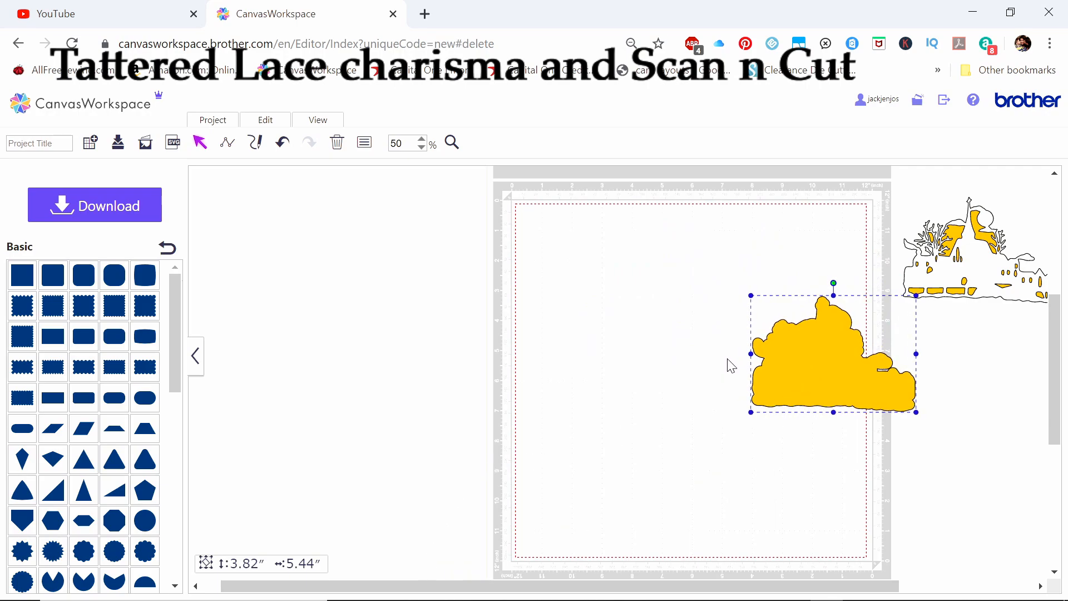
left_click_drag(146, 521, 324, 252)
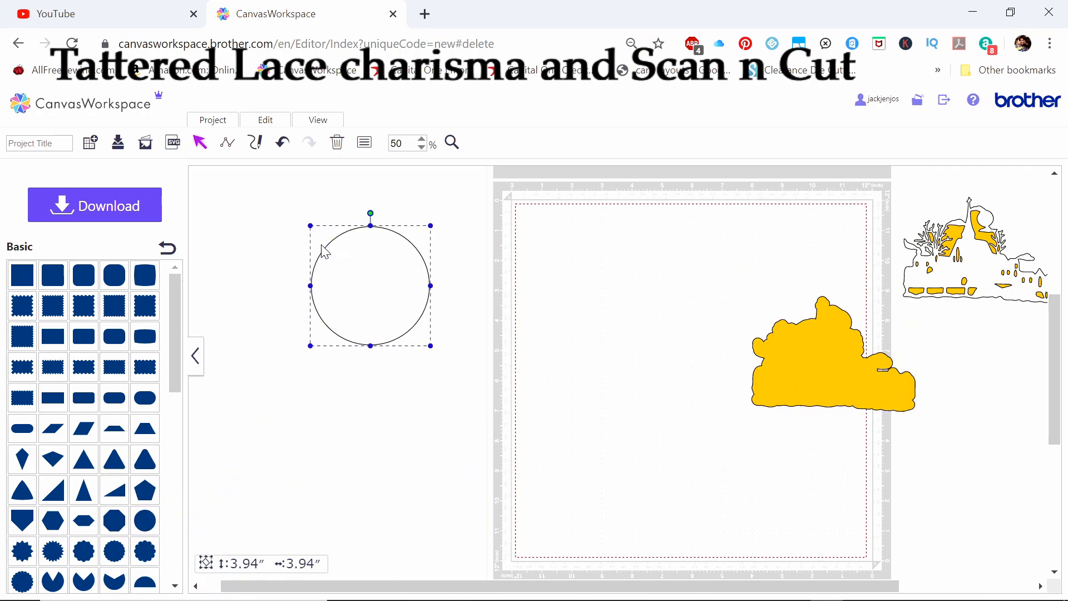
right_click(345, 263)
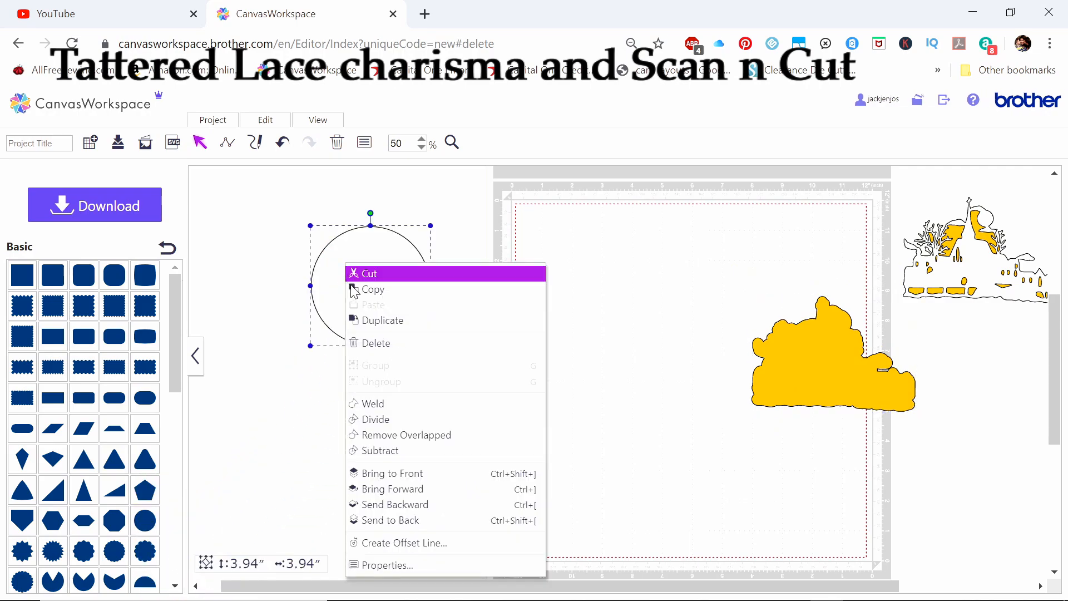
left_click(362, 565)
double_click(298, 215)
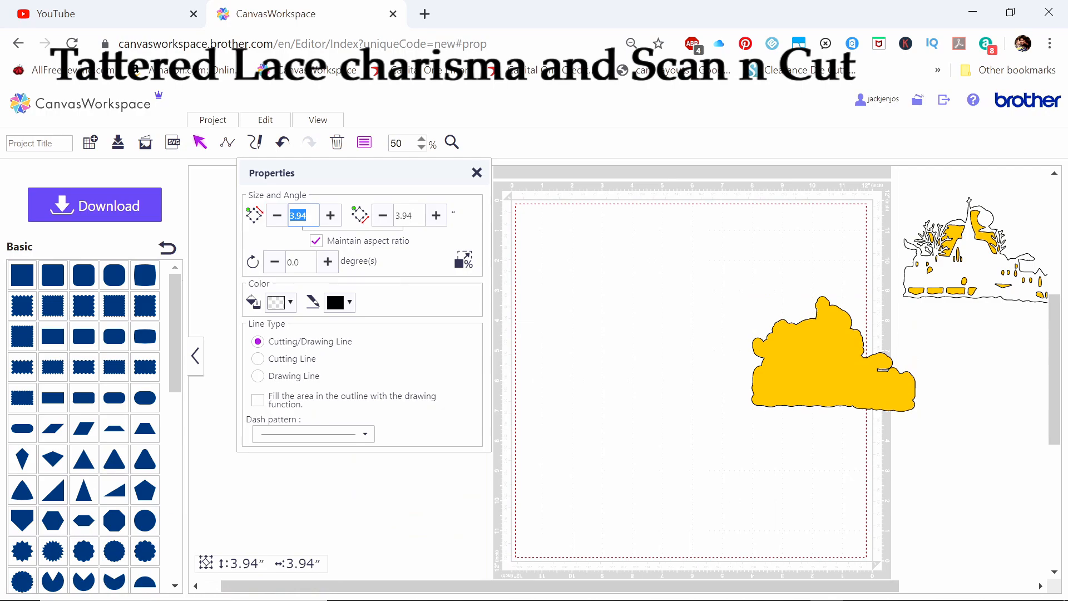
key("Return")
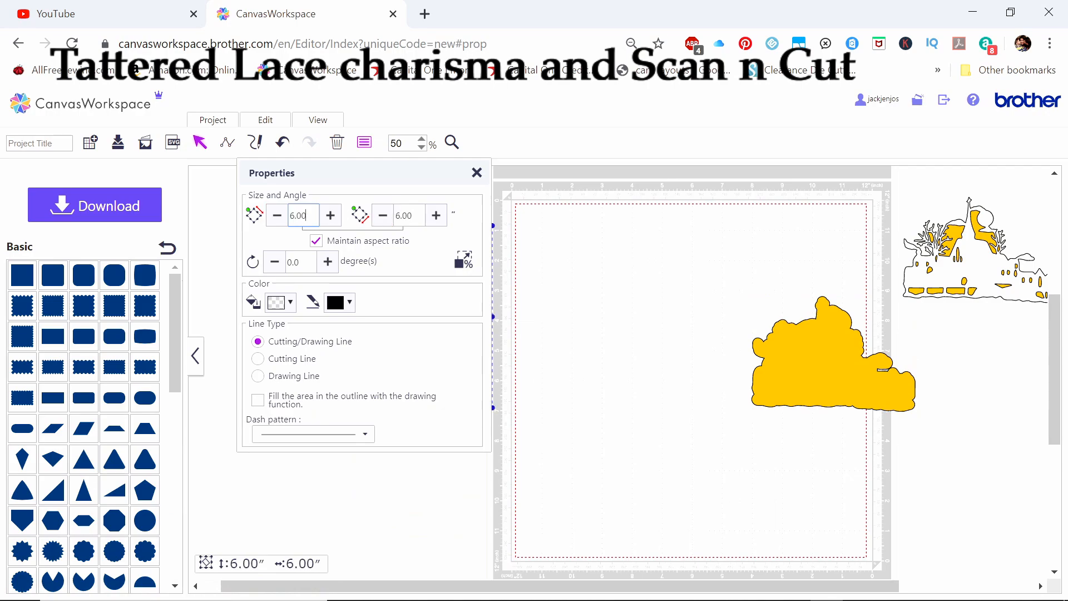
left_click(477, 173)
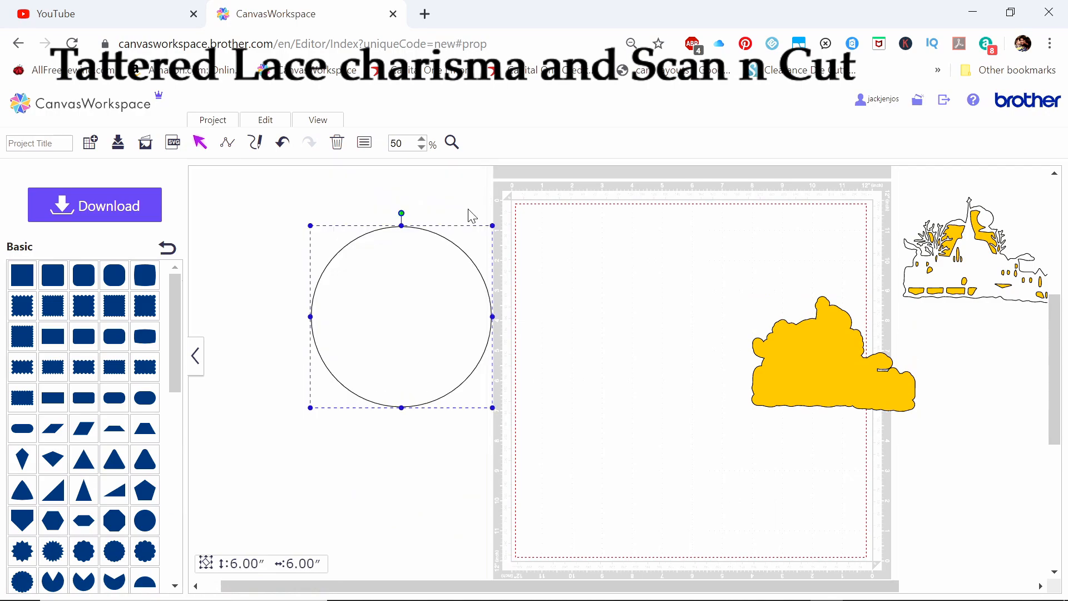
Fill the 6-inch circle with white
right_click(401, 318)
left_click(411, 576)
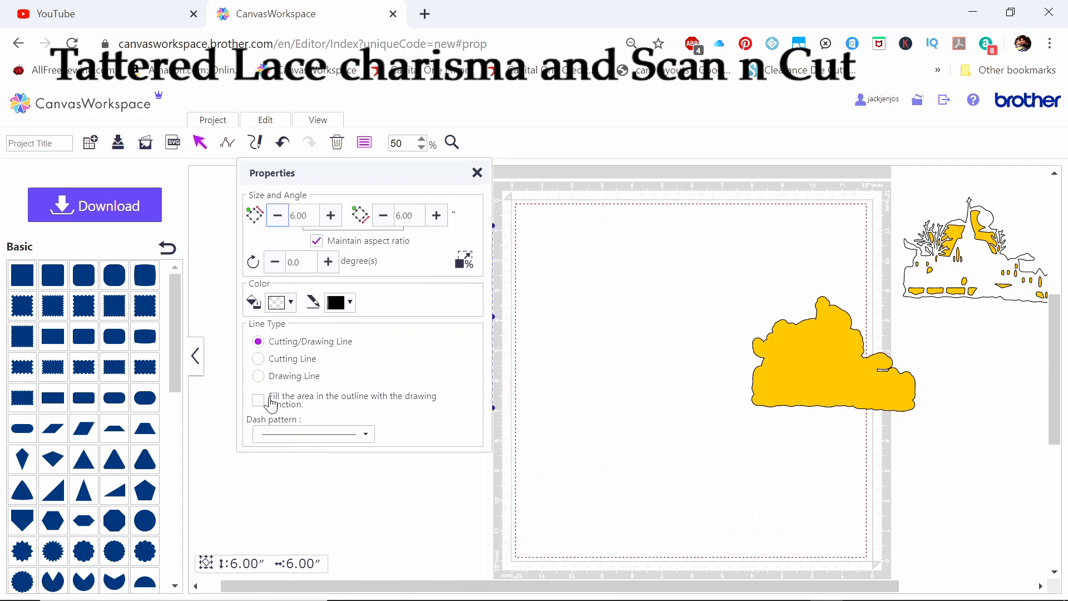
left_click(282, 302)
left_click(300, 333)
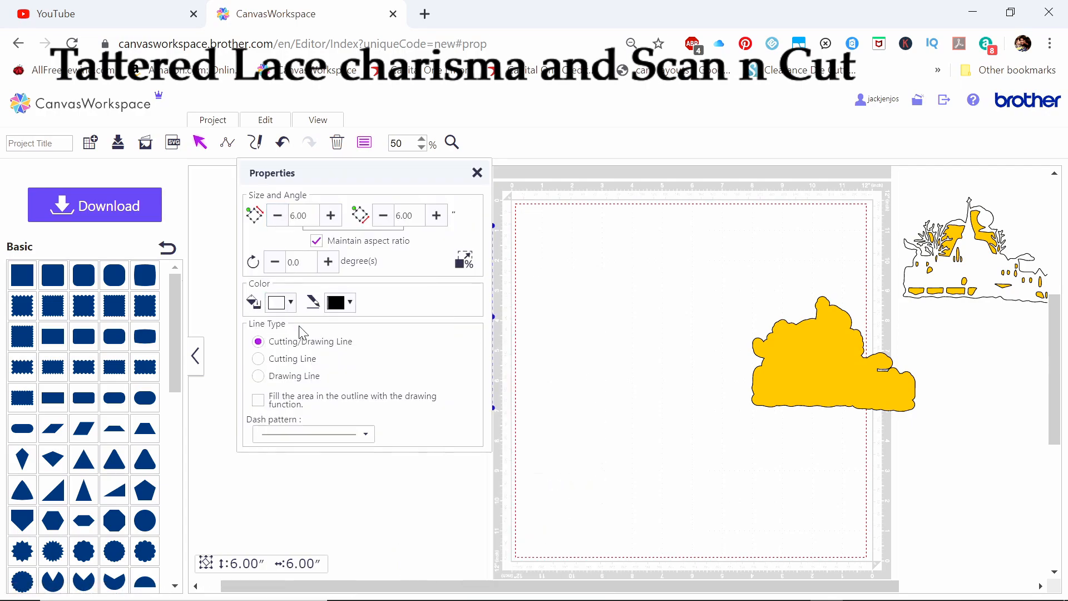
left_click(480, 176)
right_click(400, 275)
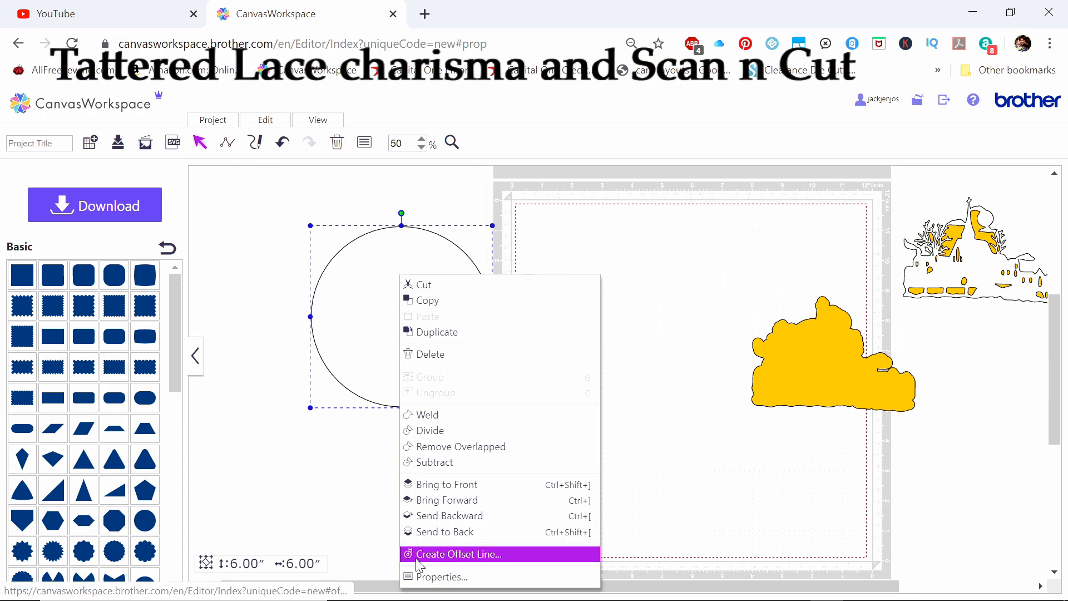
left_click(412, 554)
left_click(468, 292)
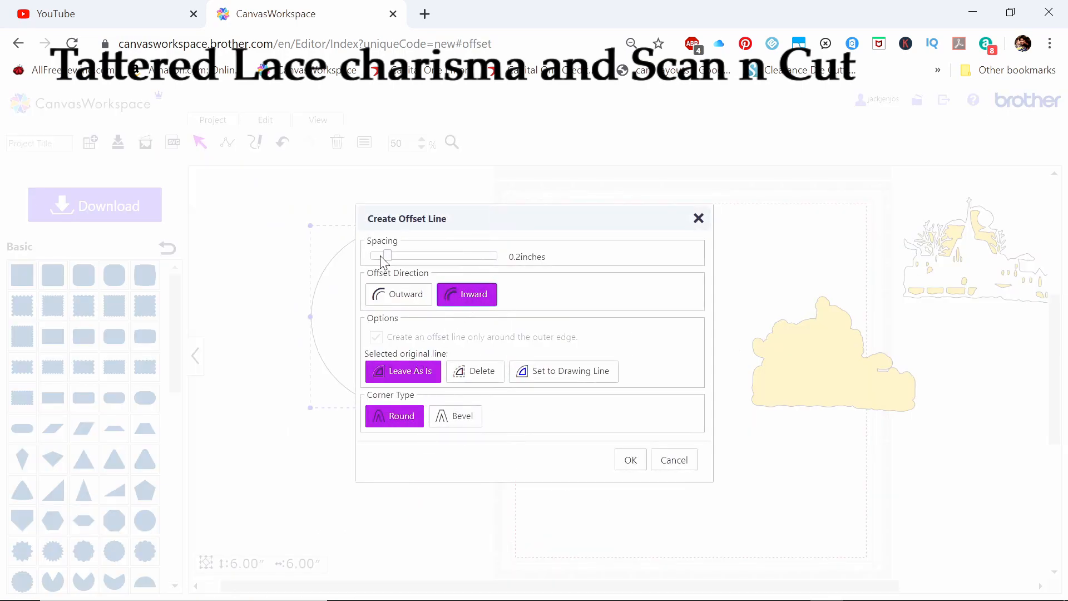
left_click_drag(389, 258, 396, 259)
left_click(674, 459)
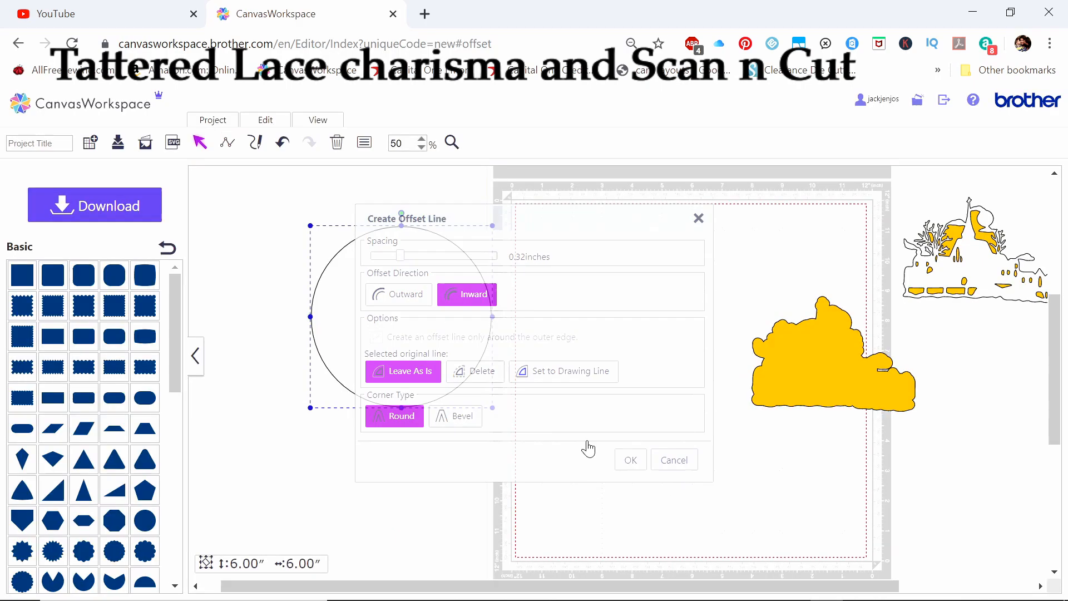
Duplicate the white circle and move the copy apart from the original, over the cutting mat's edge
right_click(353, 309)
left_click(392, 336)
left_click_drag(395, 317, 514, 327)
Create a rounded inward offset line inside the duplicated circle, leaving the original line as is
right_click(512, 331)
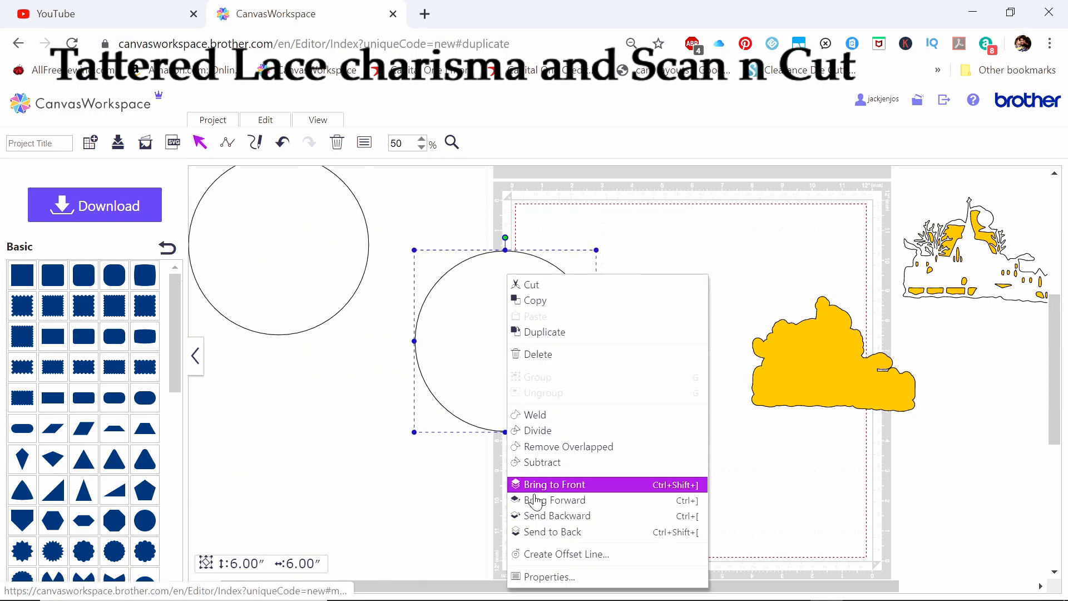
left_click(548, 554)
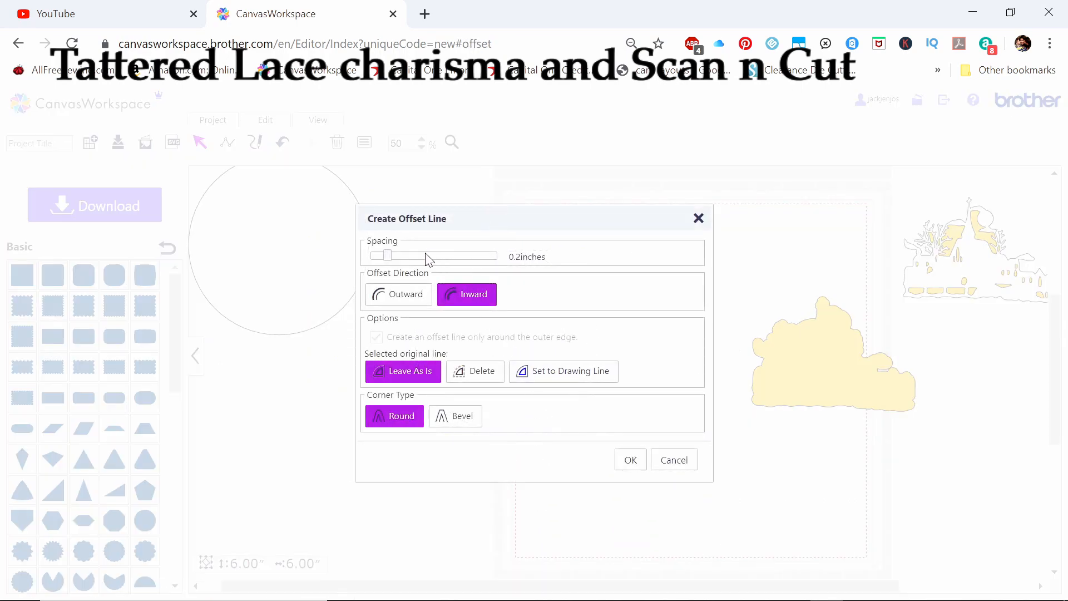
left_click(399, 257)
left_click(632, 462)
Subtract the inner circle from the outer one to form a ring, and move the ring onto the cutting mat
left_click_drag(617, 461, 403, 222)
right_click(459, 270)
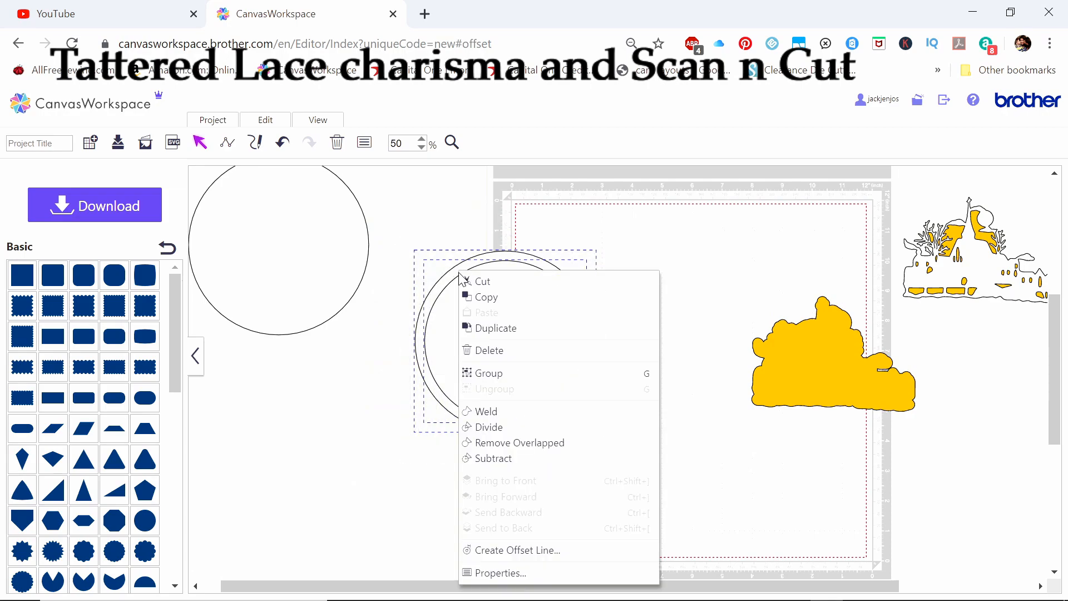
left_click(493, 458)
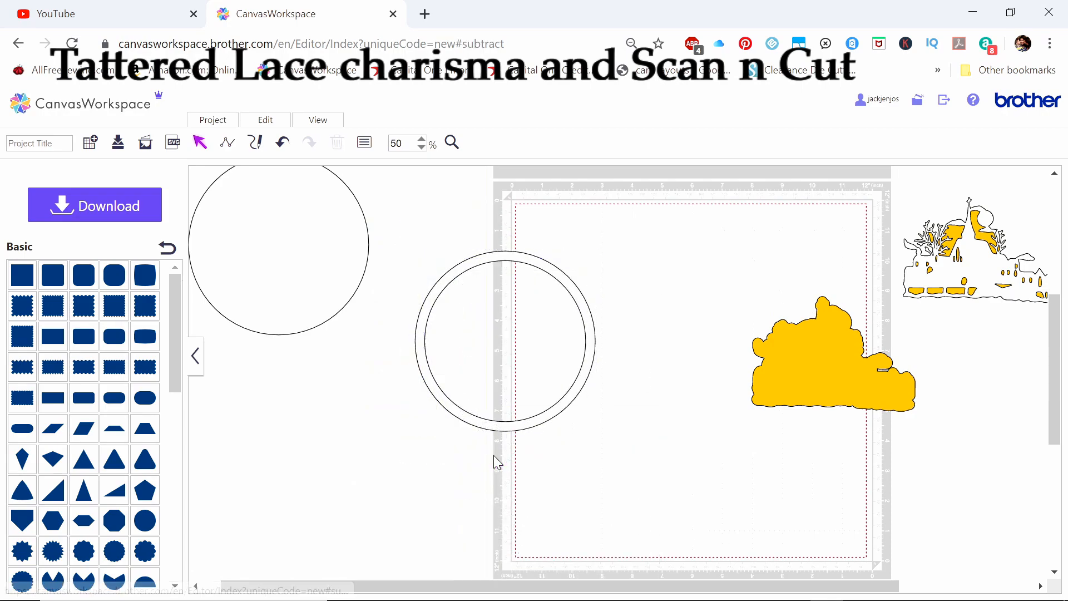
left_click_drag(496, 426, 631, 422)
Move the plain circle nearer the cutting mat and create an inward offset line inside it, producing a 5.52-inch inner circle
left_click(327, 310)
left_click_drag(327, 310, 377, 362)
right_click(378, 342)
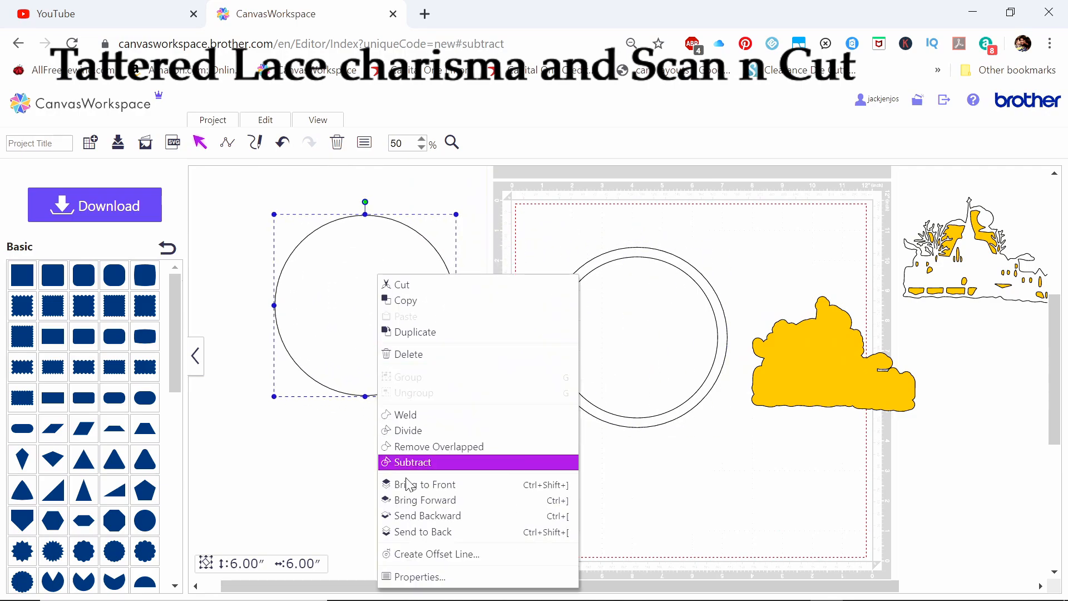
left_click(411, 554)
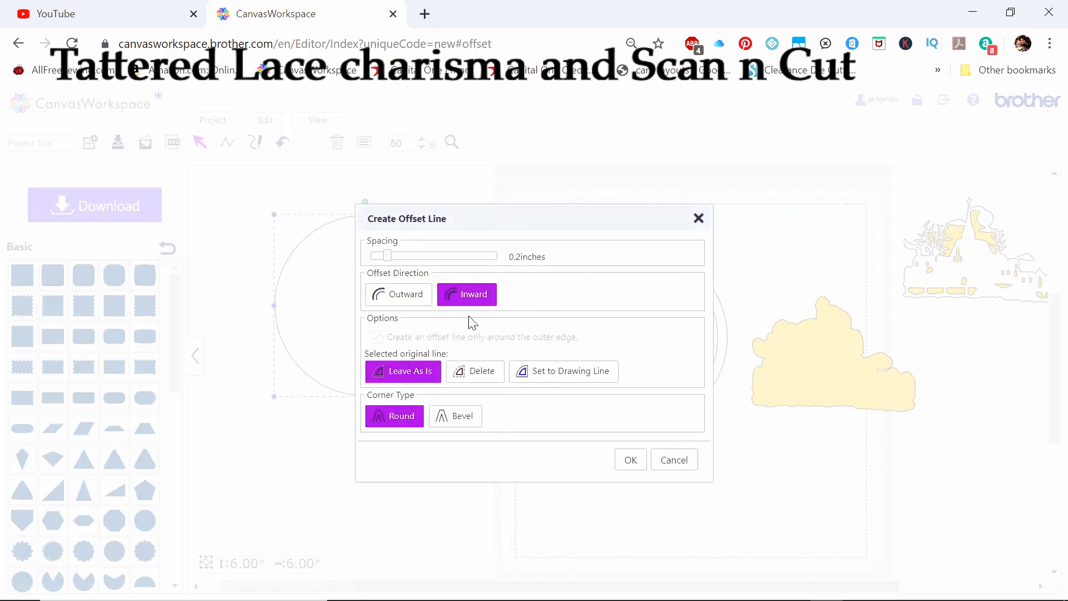
left_click_drag(389, 257, 392, 259)
left_click(626, 461)
mouse_move(375, 290)
left_mouse_down()
mouse_move(376, 303)
mouse_move(375, 290)
left_mouse_up()
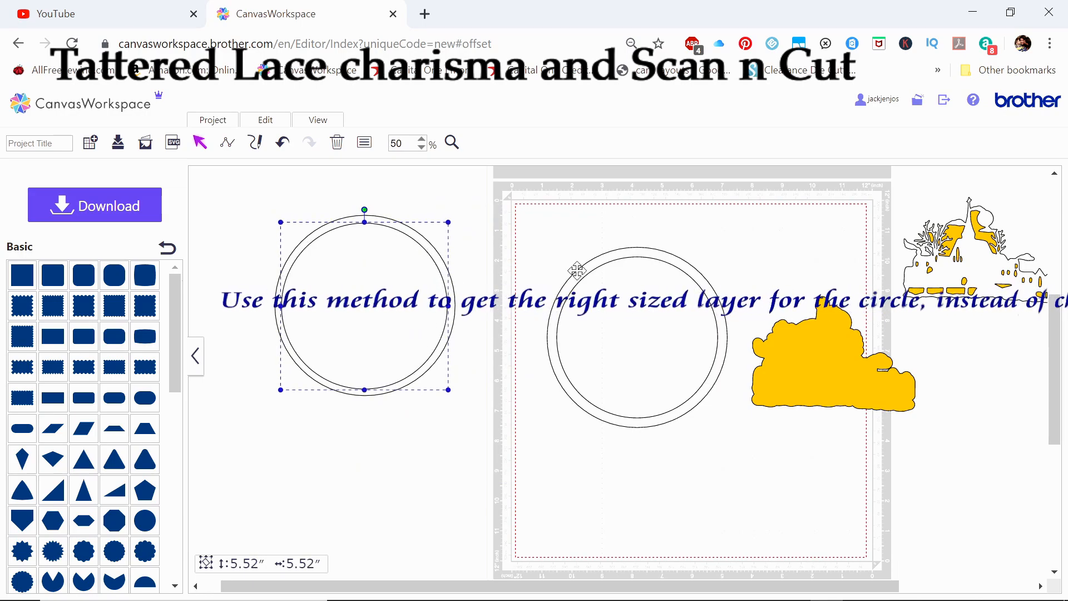
Bring the ring to the front and move it over the pair of concentric circles
left_click_drag(584, 270, 578, 290)
right_click(577, 290)
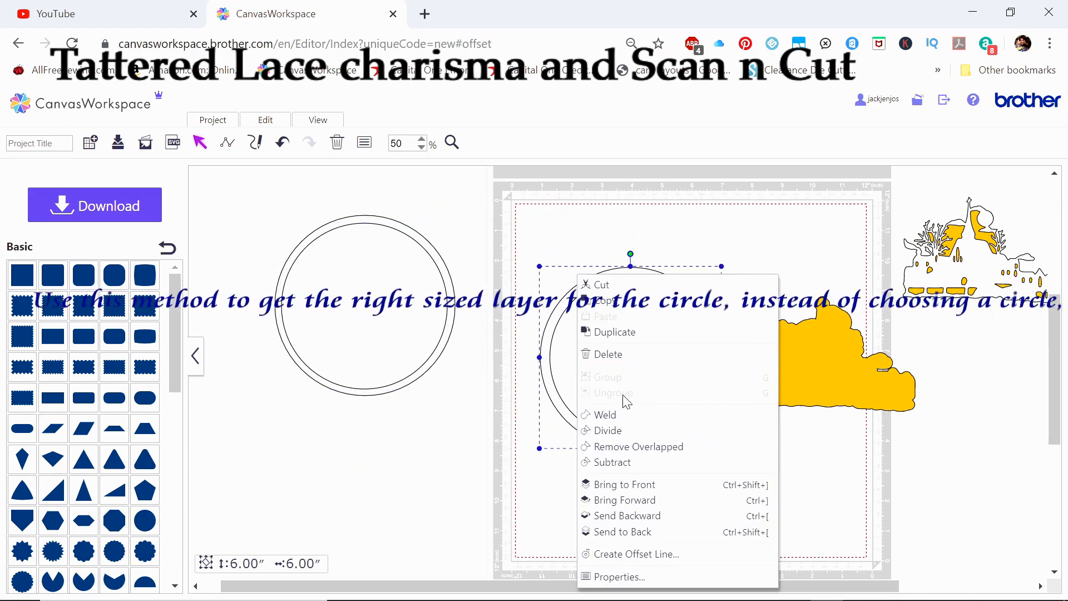
left_click(617, 483)
left_click_drag(595, 438, 323, 383)
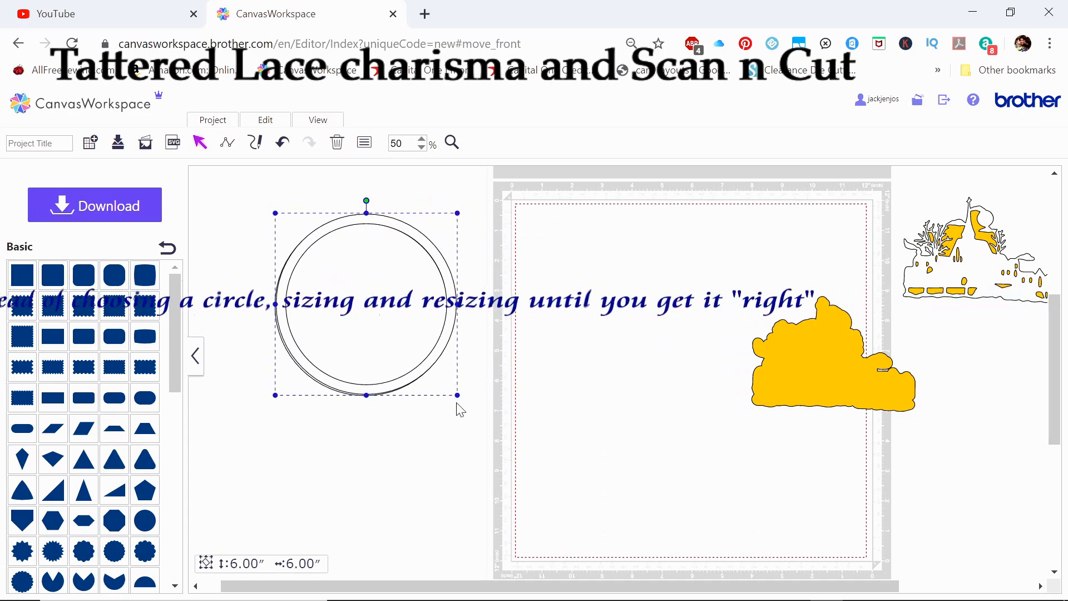
Bring the yellow mat shape to the front and move it over the layered circles
left_click_drag(839, 383, 574, 417)
right_click(575, 417)
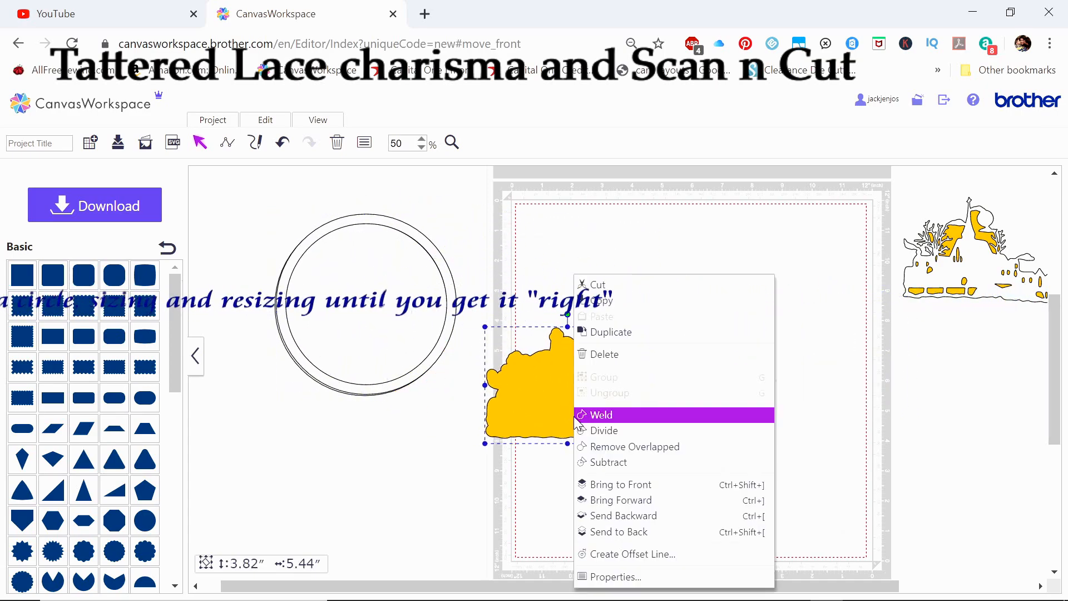
left_click(615, 487)
left_click_drag(588, 406, 613, 424)
right_click(614, 425)
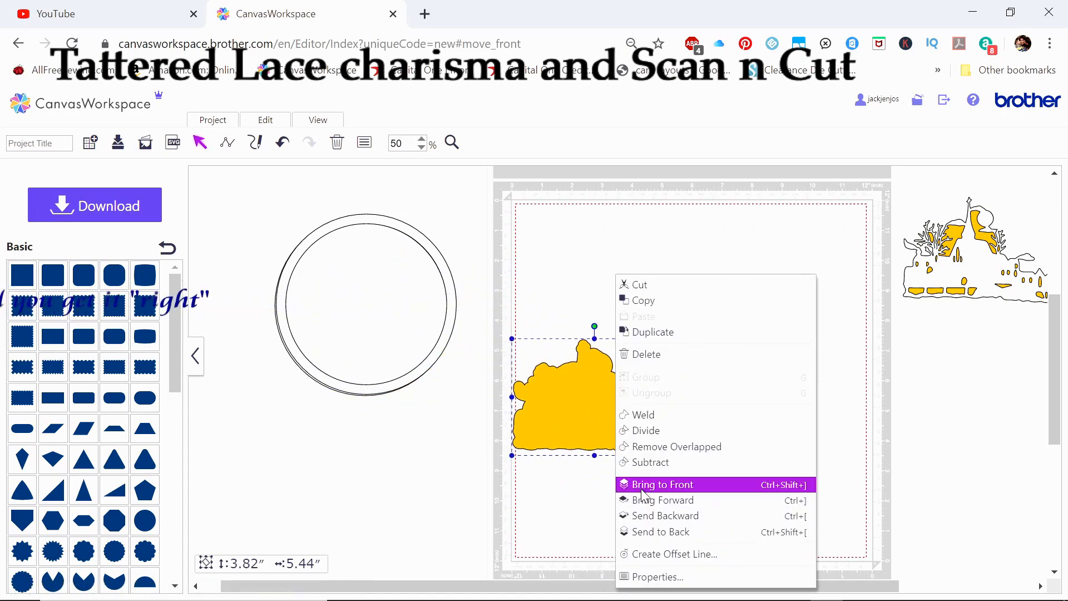
left_click(638, 489)
right_click(619, 439)
left_click(640, 499)
mouse_move(615, 436)
left_mouse_down()
mouse_move(416, 354)
mouse_move(452, 434)
mouse_move(606, 443)
mouse_move(615, 432)
left_mouse_up()
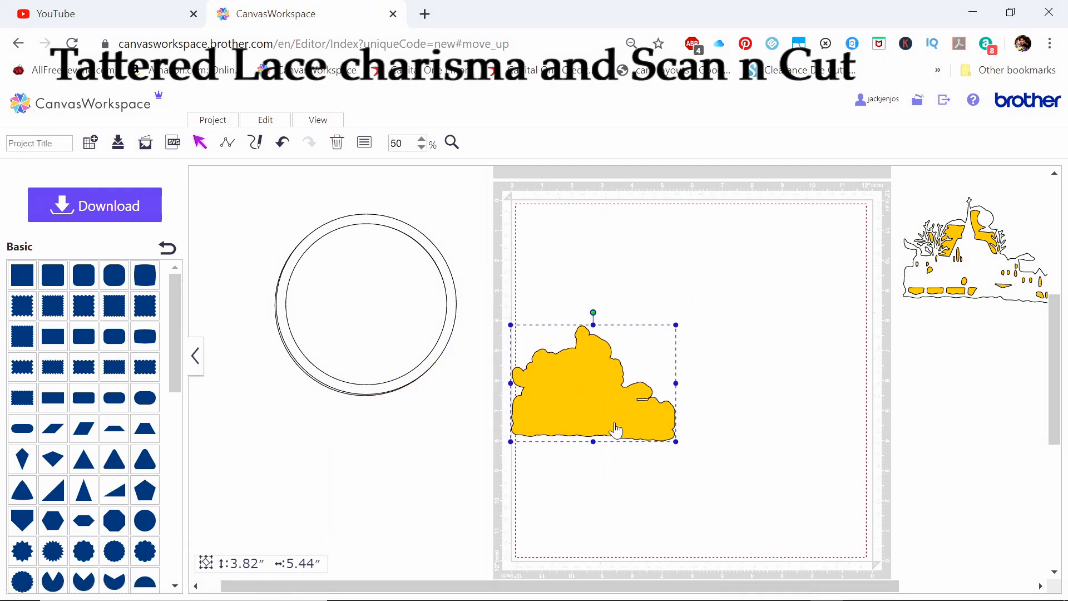
right_click(615, 431)
left_click(647, 500)
left_click_drag(556, 384, 390, 332)
right_click(591, 384)
left_click(607, 479)
Bring the village scene to the front, over the yellow mat shape, and move it clear of the cutting mat
left_click_drag(962, 287, 612, 311)
right_click(529, 273)
left_click(592, 486)
left_click_drag(612, 311, 857, 302)
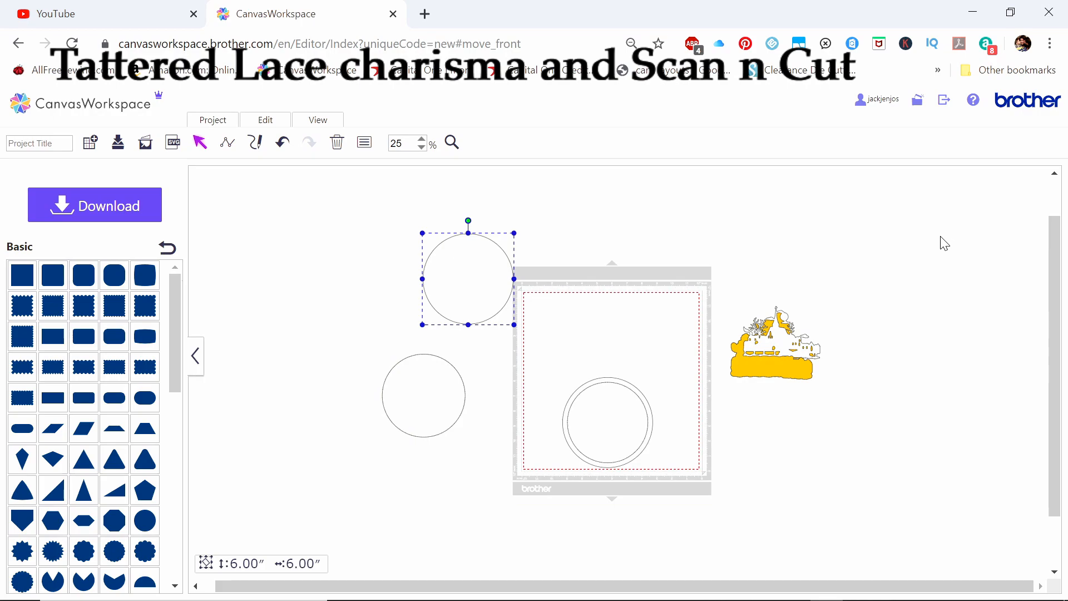
Move the 6-inch circle onto the cutting mat above the ring and align the left edges of both shapes
left_click_drag(477, 262, 622, 306)
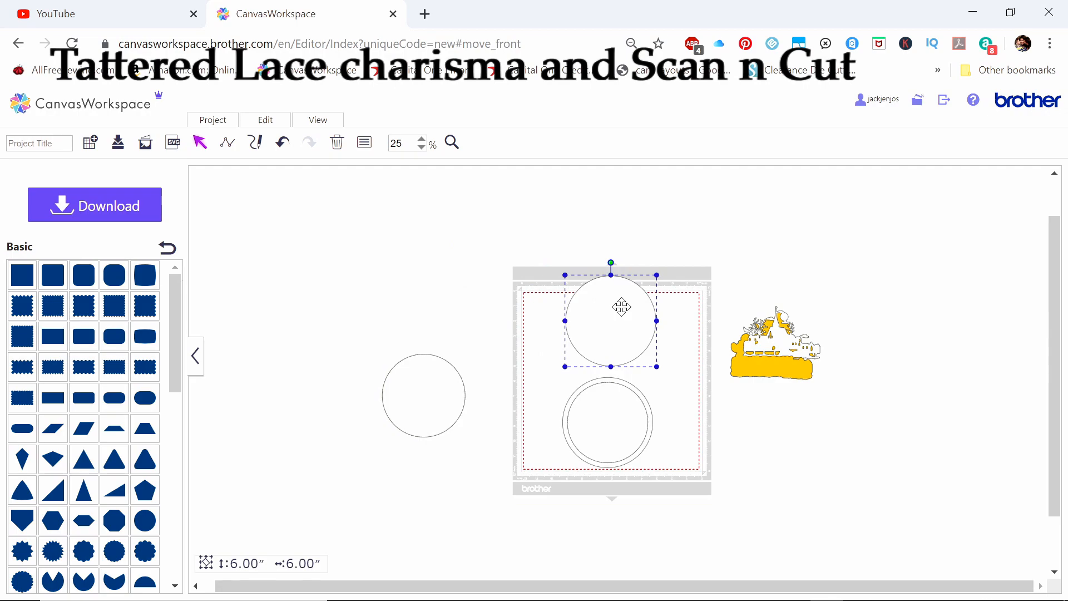
left_click_drag(519, 263, 698, 494)
left_click(260, 126)
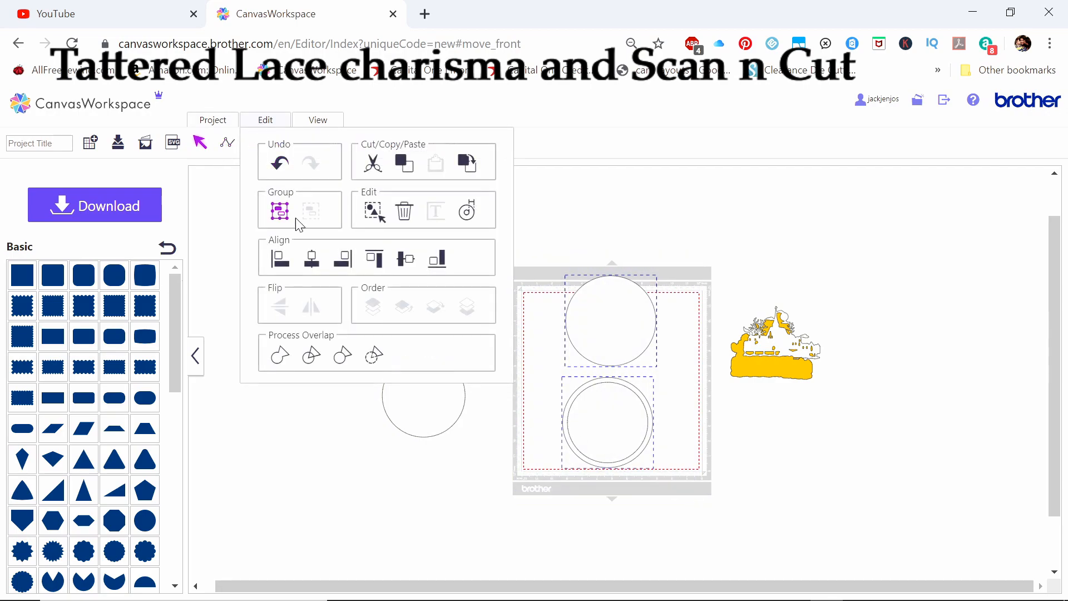
left_click(281, 263)
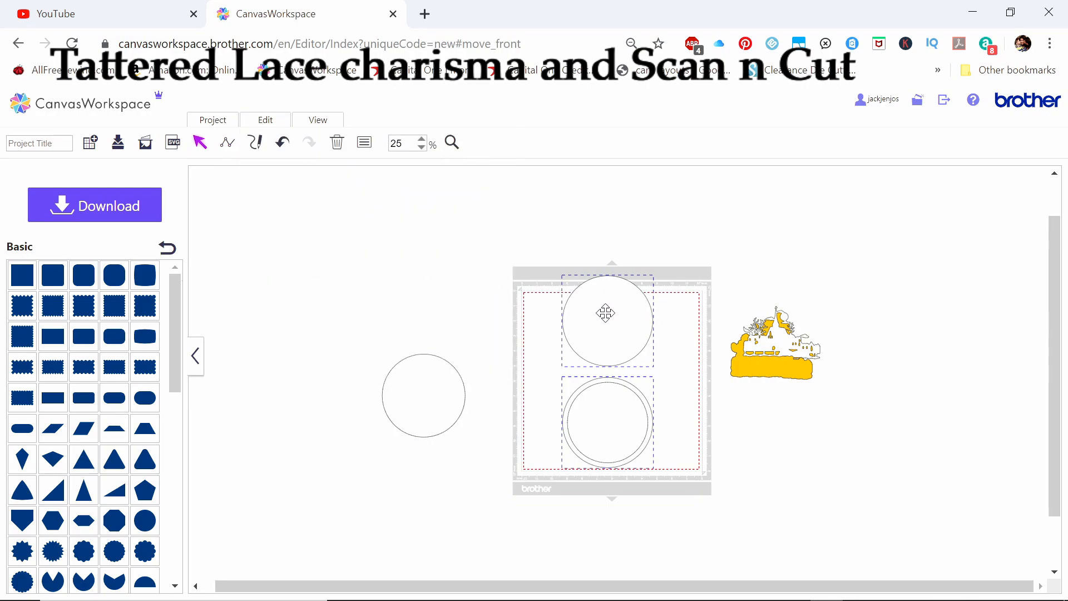
Nudge the 6-inch circle down until its bottom edge nearly touches the top of the ring
left_click(593, 322)
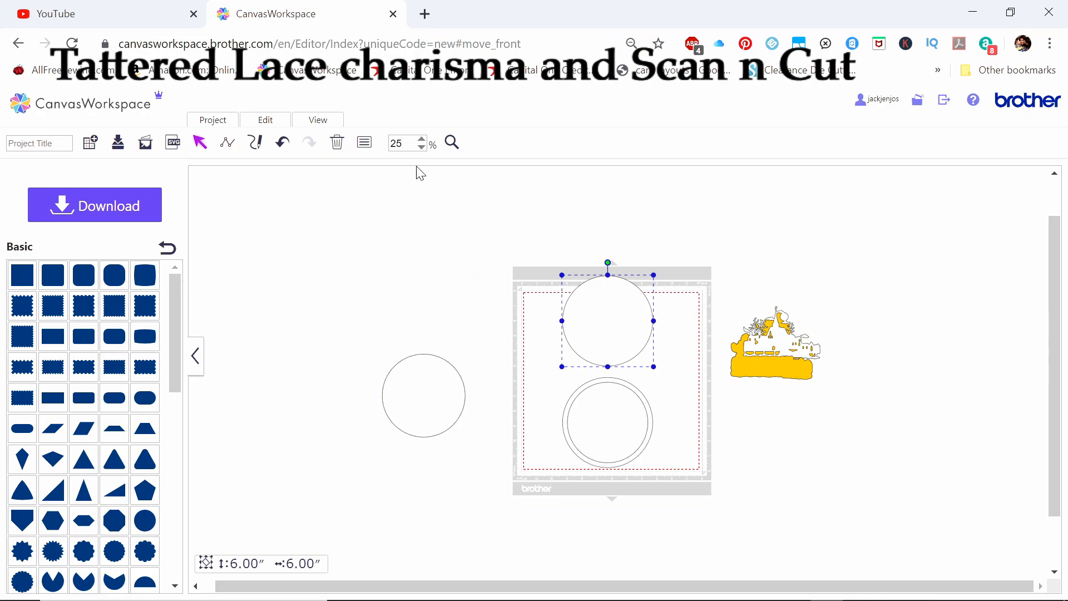
left_click(423, 139)
left_click(422, 140)
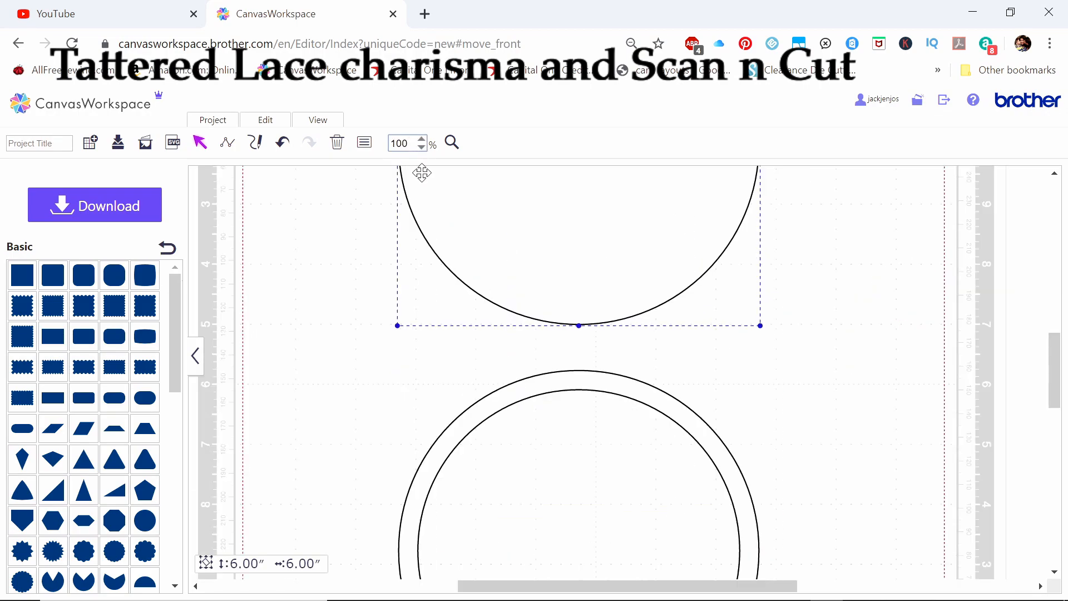
left_click(422, 147)
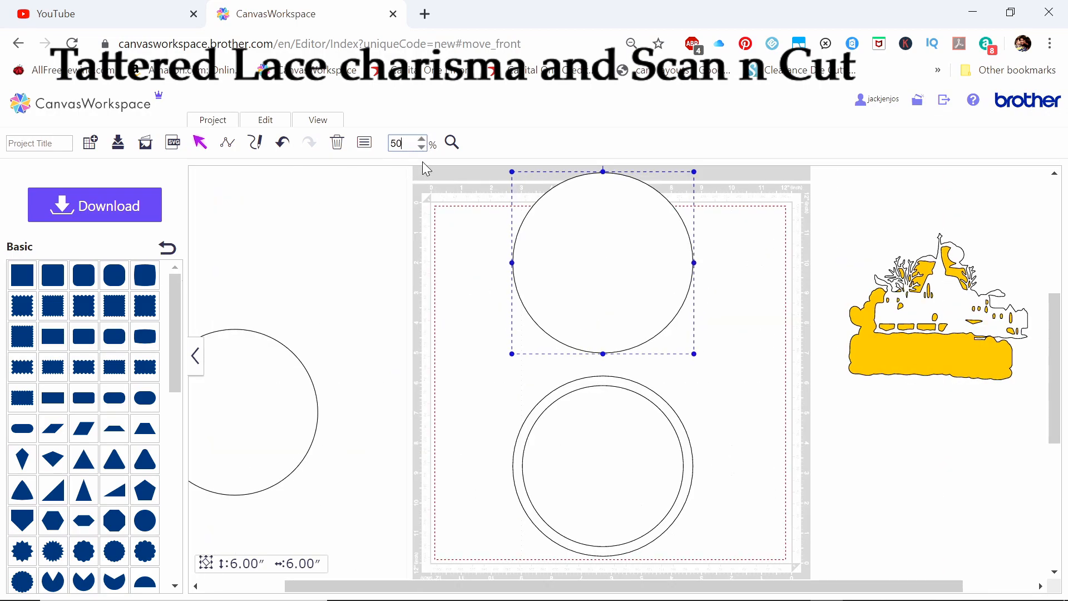
left_click(424, 173)
left_click(610, 241)
key("Down")
key("Down")
key("Down")
key("Down")
key("Down")
key("Down")
key("Down")
key("Down")
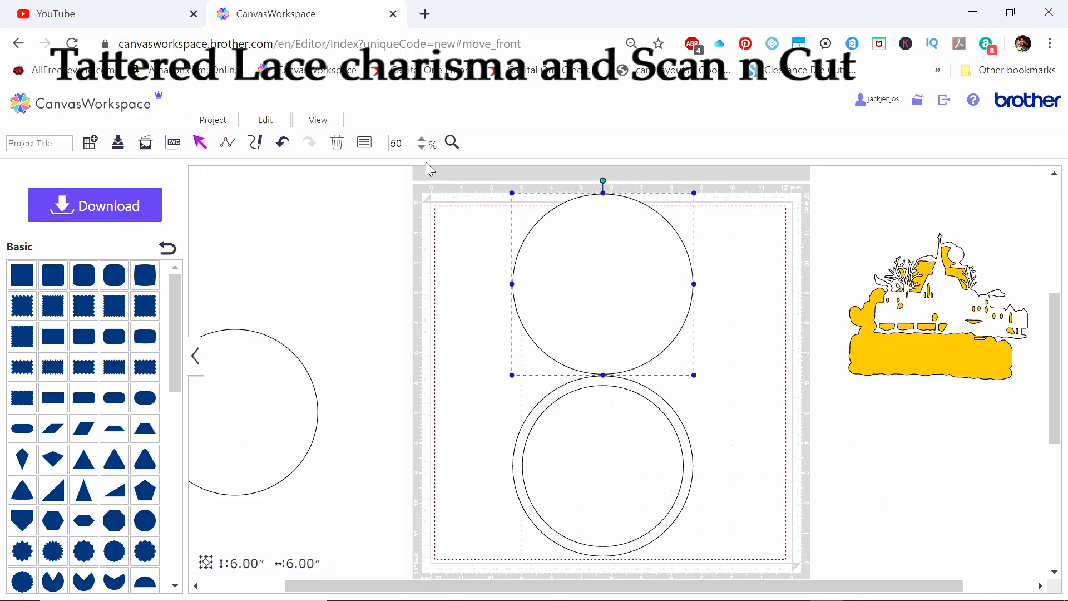
Fine-tune the 6-inch circle downward so its bottom edge overlaps the upper part of the ring's band
left_click(446, 210)
left_click(422, 141)
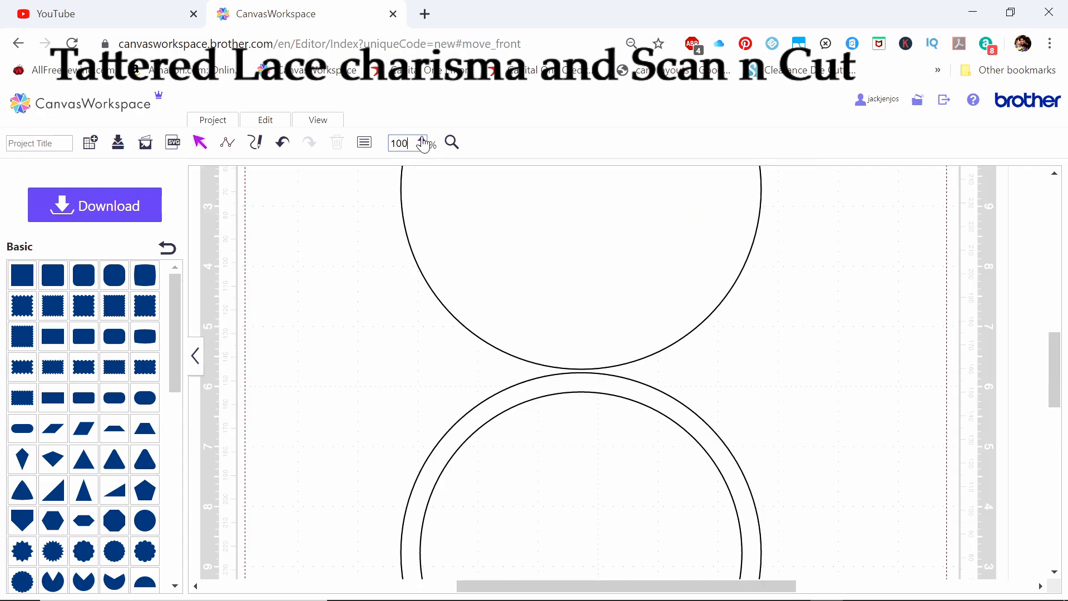
left_click(423, 142)
left_click(505, 282)
key("Down")
key("Down")
key("Down")
key("Down")
key("Down")
key("Down")
key("Down")
key("Down")
key("Down")
key("Down")
key("Down")
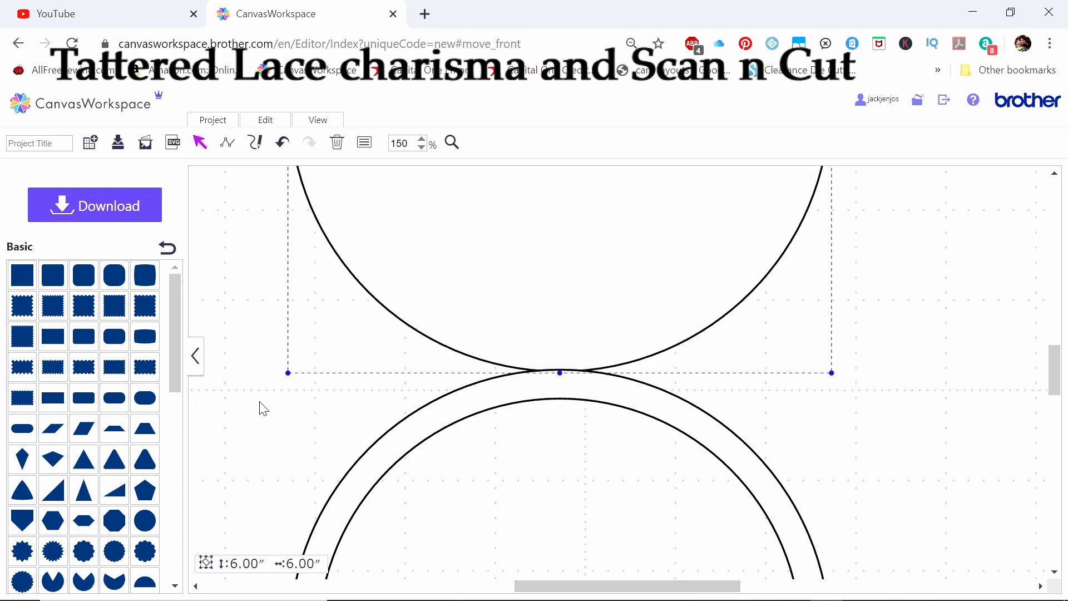
key("Down")
key("Down")
key("Down")
key("Down")
key("Down")
key("Down")
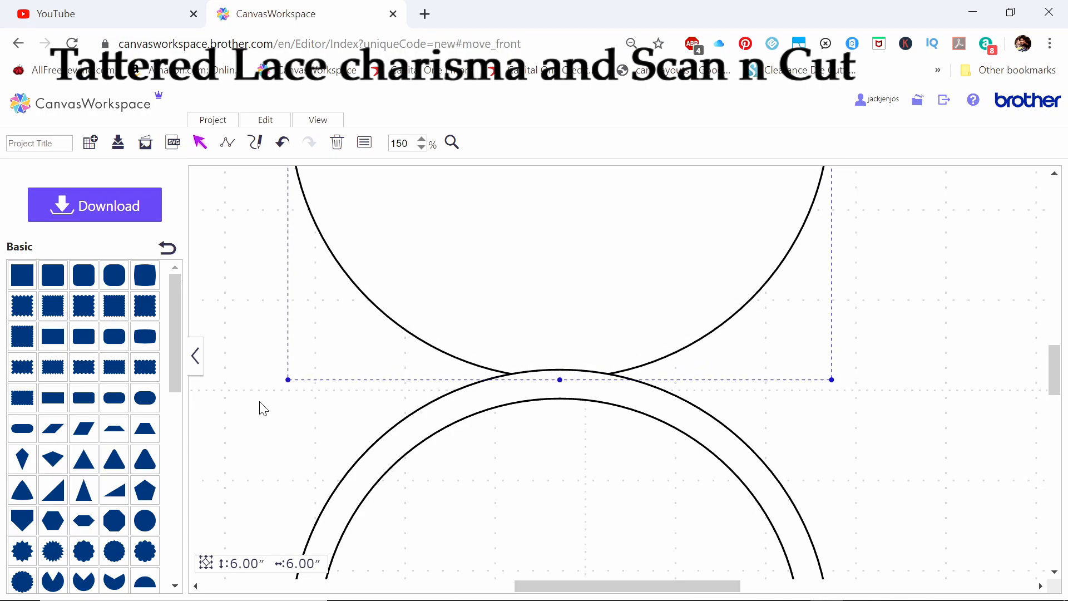
key("Down")
key("Down")
key("Down")
key("Down")
key("Down")
key("Down")
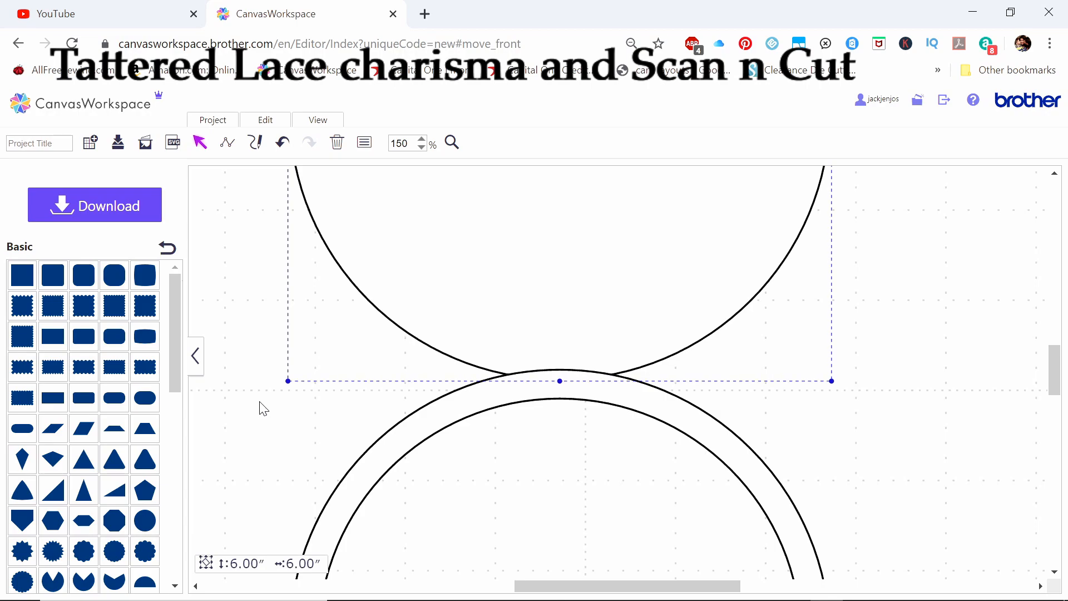
Nudge the 6-inch circle slightly further down into the ring's upper band and check the overlap between the two shapes
key("Down")
key("Down")
key("Down")
key("Down")
key("Down")
key("Down")
key("Down")
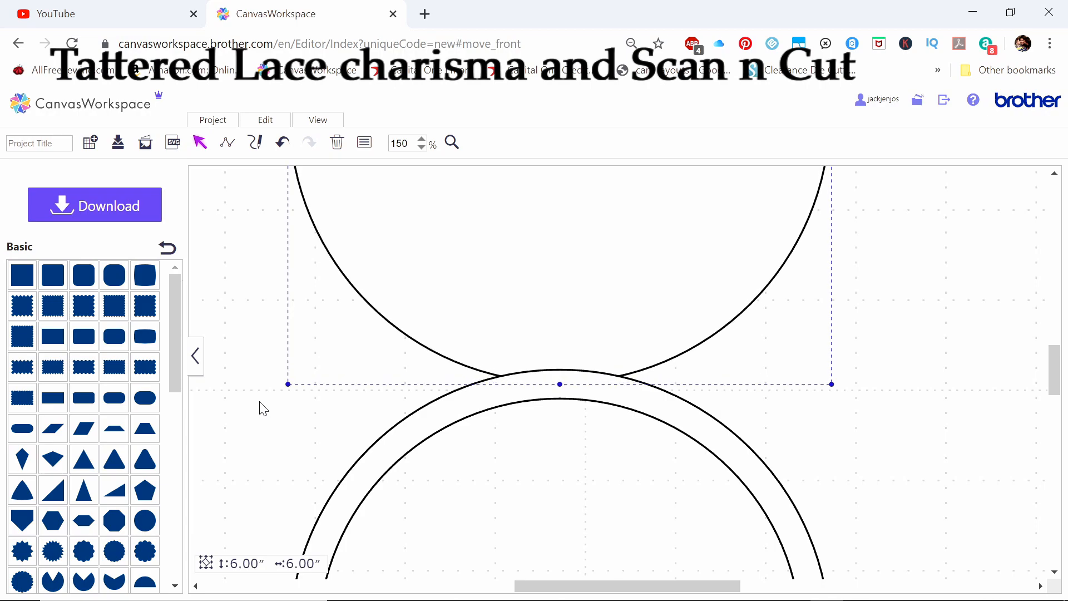
key("Down")
key("Down")
key("Down")
key("Down")
key("Down")
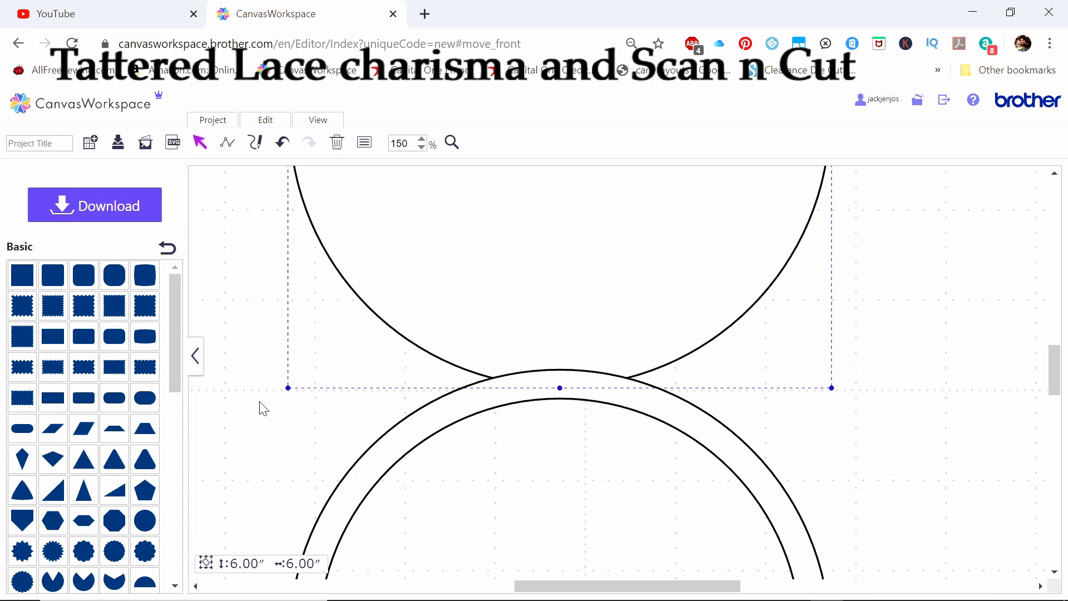
key("Down")
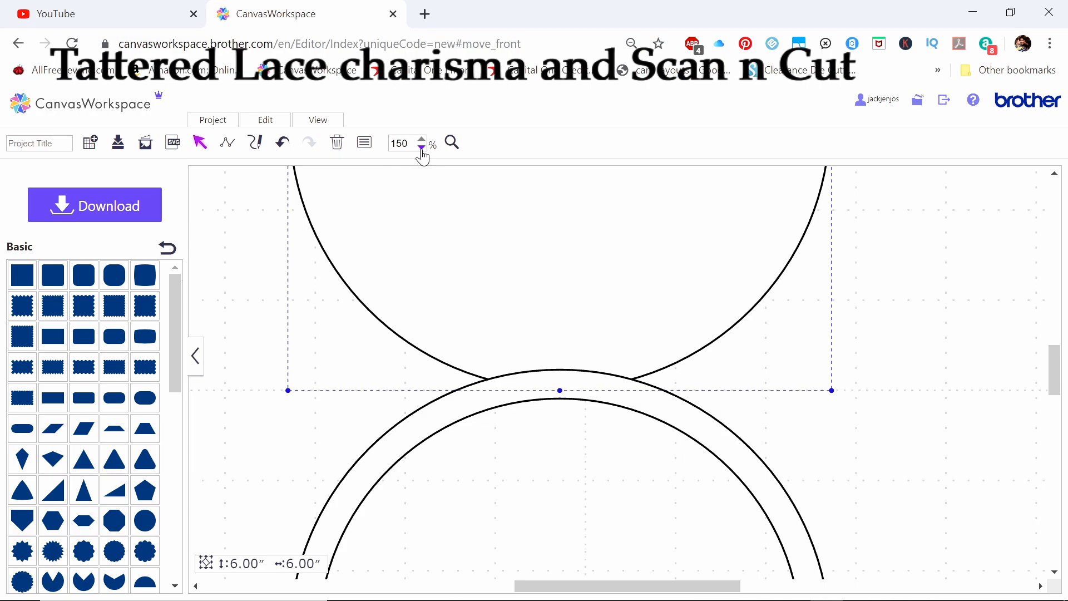
left_click(421, 147)
left_click(422, 147)
left_click_drag(471, 195, 779, 571)
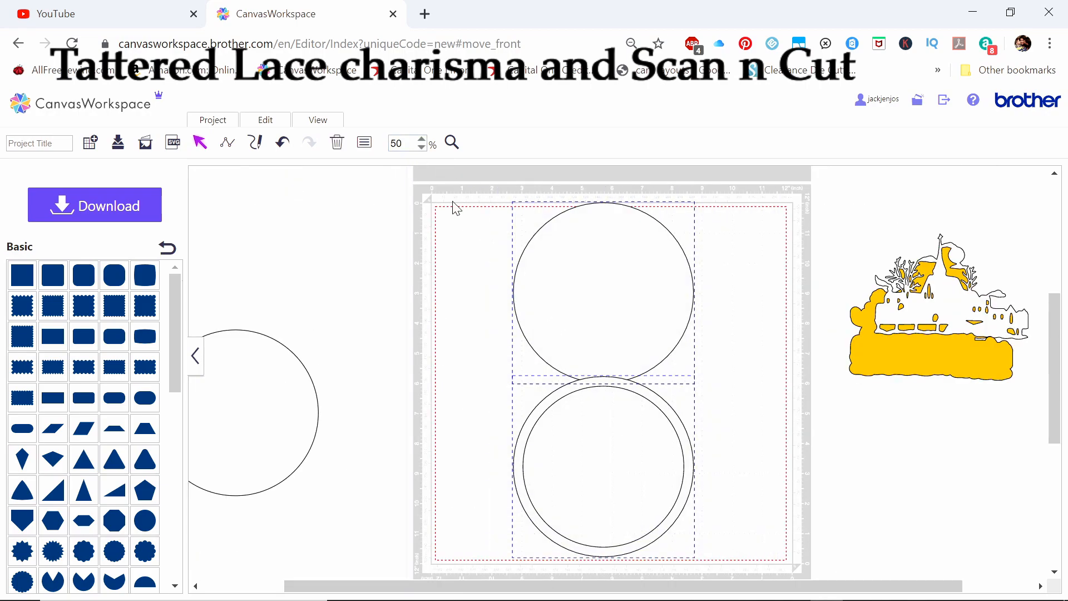
left_click(422, 140)
left_click(422, 140)
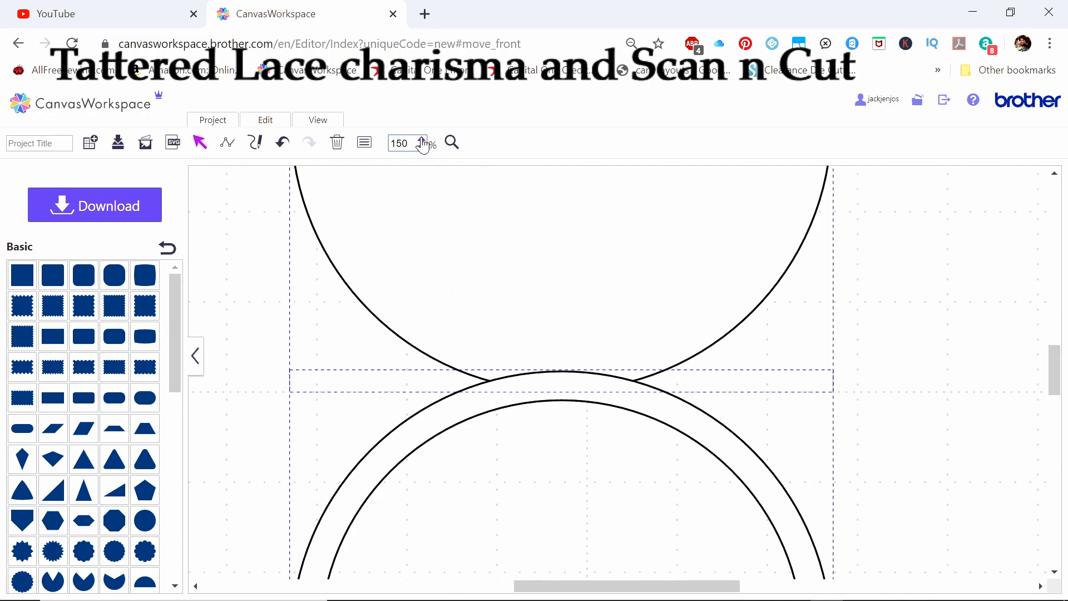
left_click(270, 238)
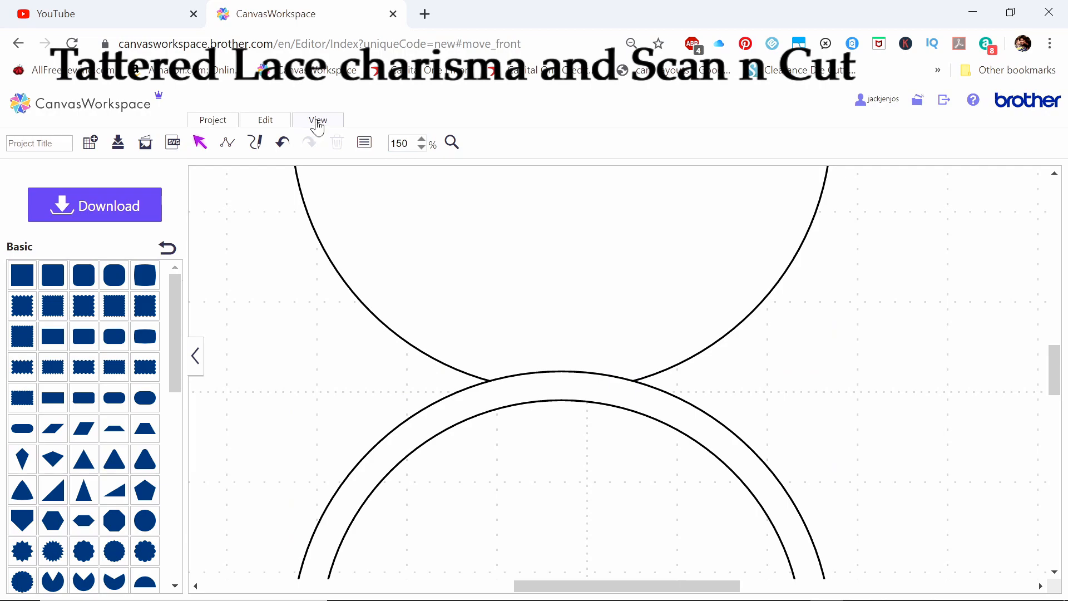
Weld the 6-inch circle and the ring into one card shape
left_click(422, 147)
left_click(422, 146)
left_click(422, 147)
left_click_drag(538, 267, 718, 540)
right_click(629, 462)
left_click(652, 418)
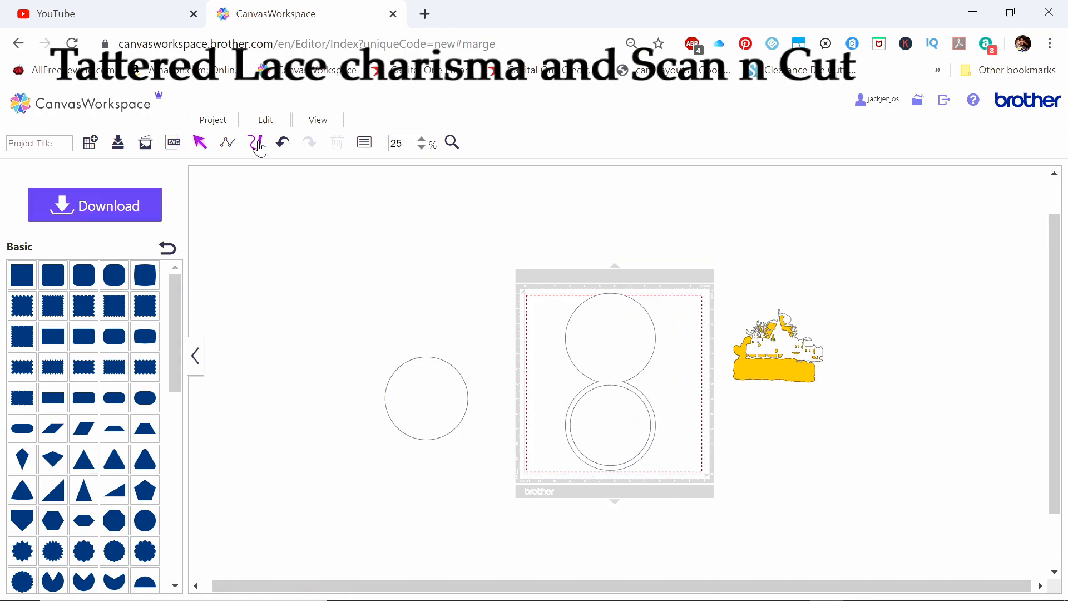
Draw a horizontal straight line about 2.21 inches long across the neck between the welded circle and ring
left_click(259, 144)
left_click(423, 144)
left_click(424, 144)
left_click(424, 144)
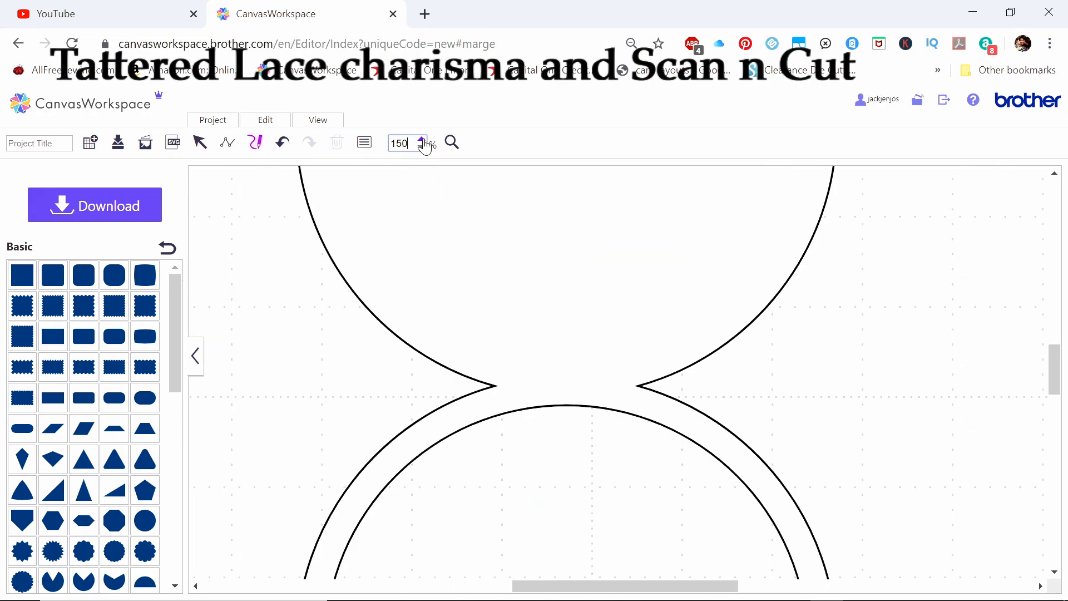
left_click(424, 143)
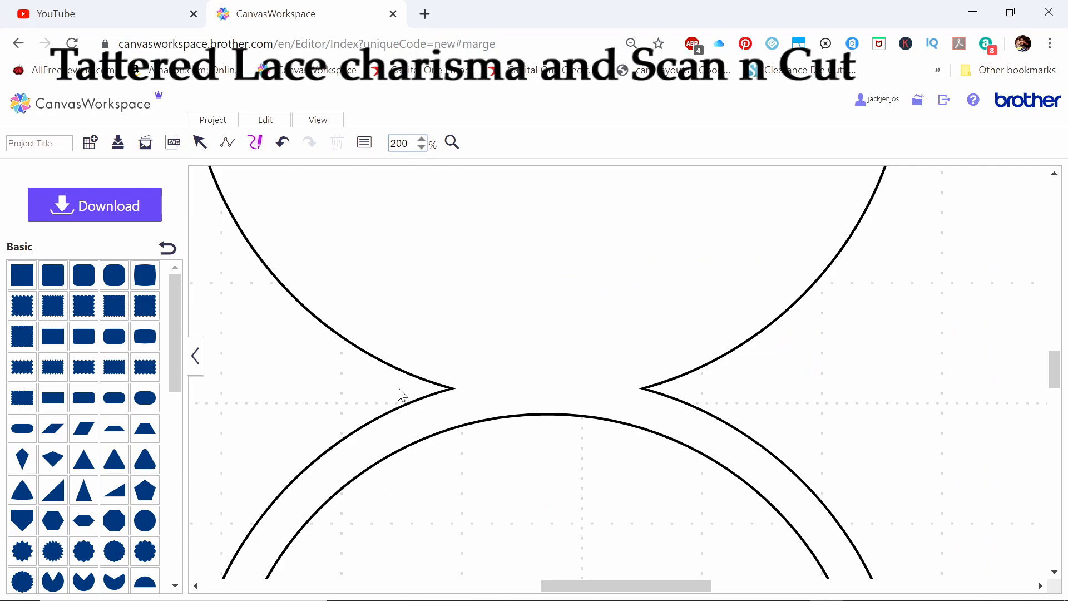
left_click(255, 143)
left_click_drag(455, 395, 719, 399)
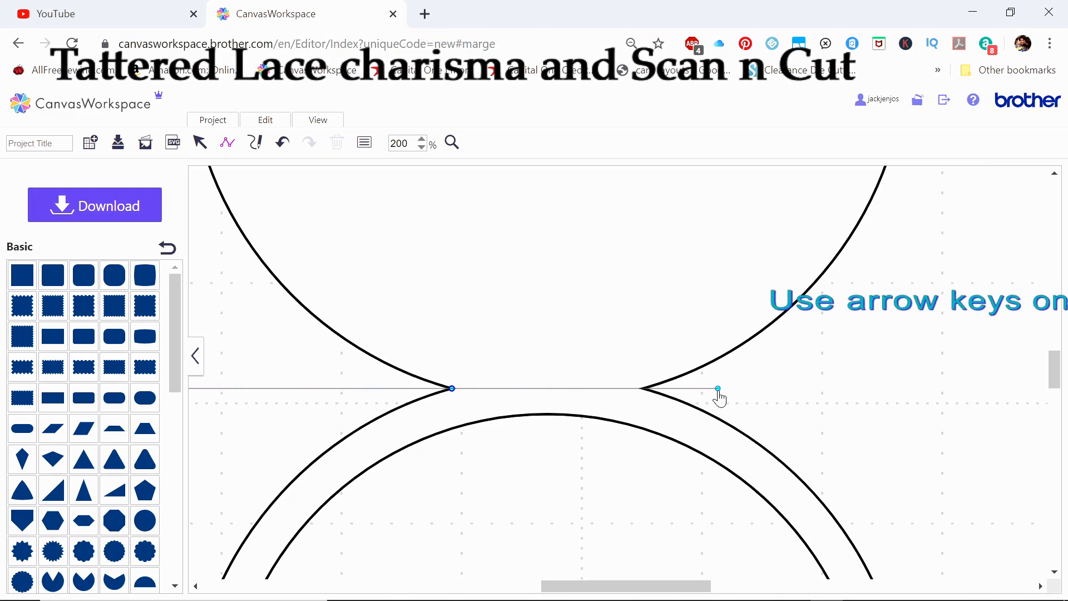
double_click(718, 390)
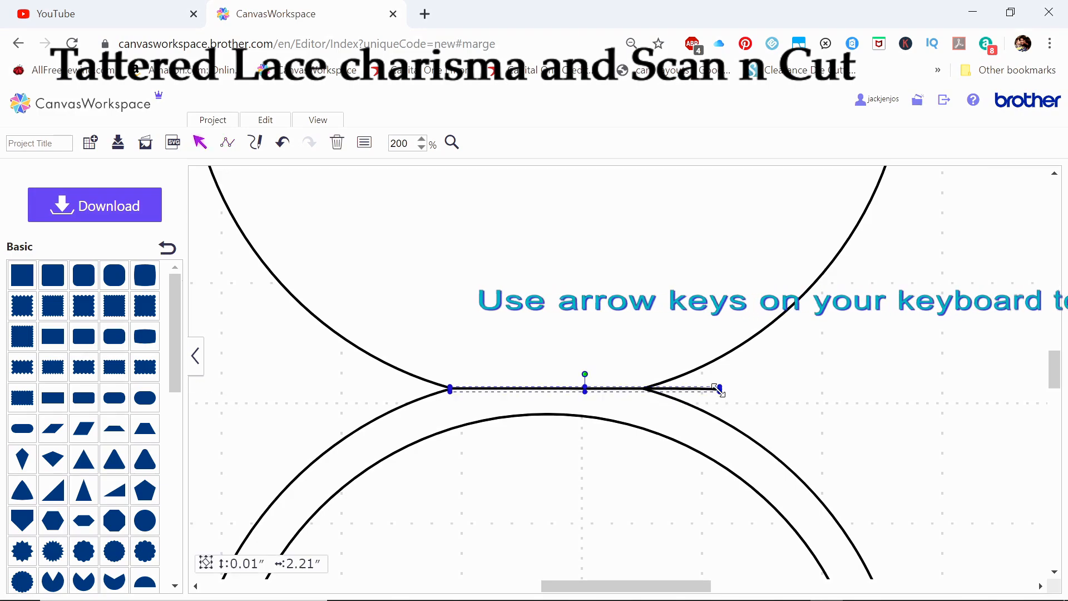
Nudge the line sideways until it extends equally past both ends of the card's neck
key("Left")
key("Left")
key("Left")
key("Left")
key("Left")
key("Left")
key("Left")
key("Left")
key("Left")
key("Left")
key("Left")
key("Left")
key("Left")
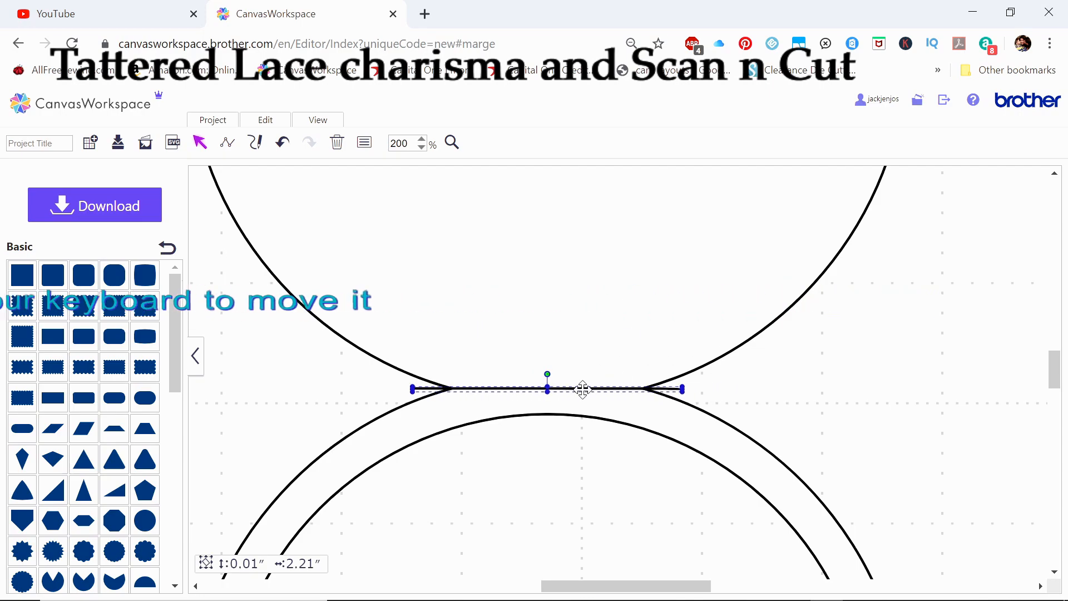
Give the fold line the short, widely spaced dash pattern, third in the list of patterns
right_click(583, 388)
left_click(591, 578)
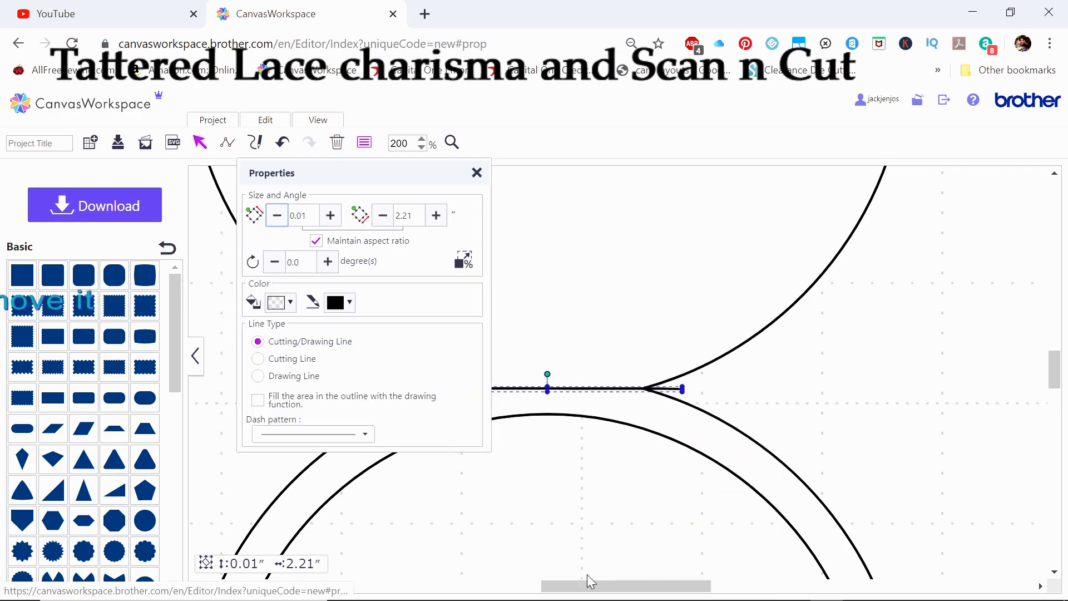
left_click(336, 440)
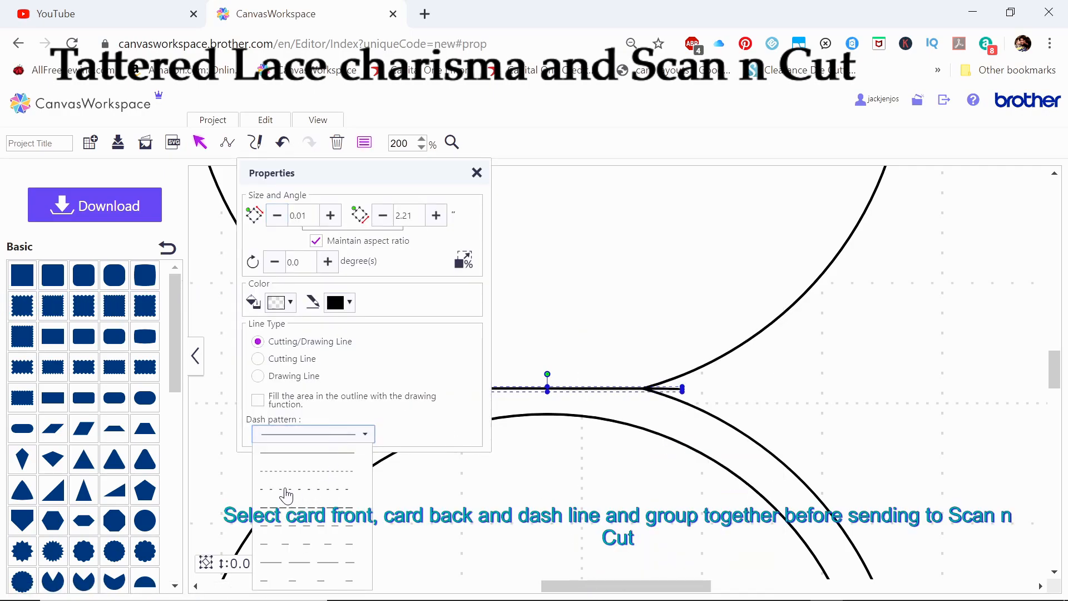
left_click(287, 490)
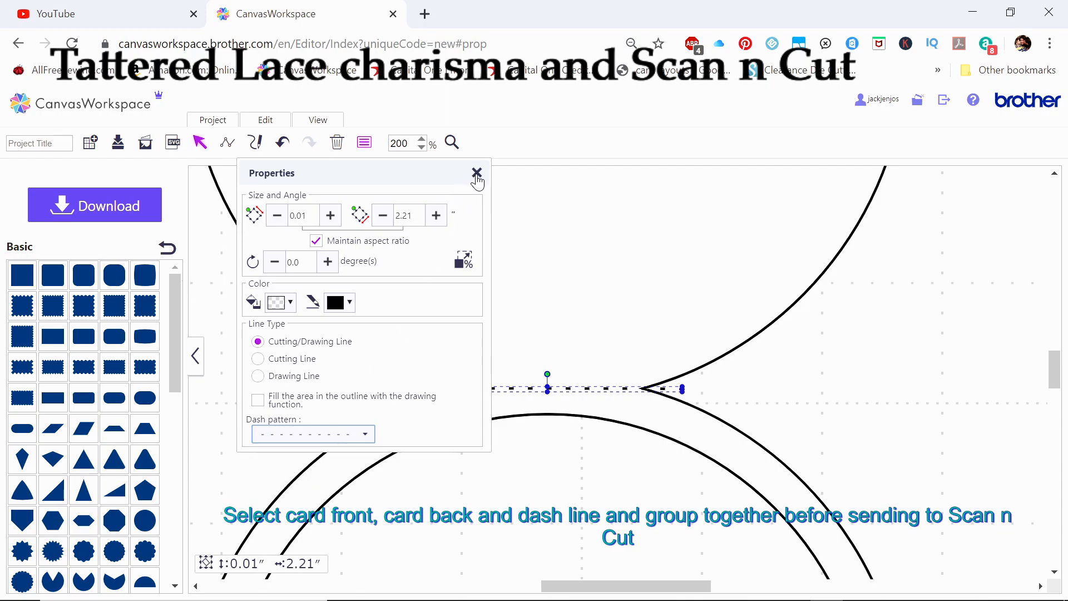
left_click(477, 173)
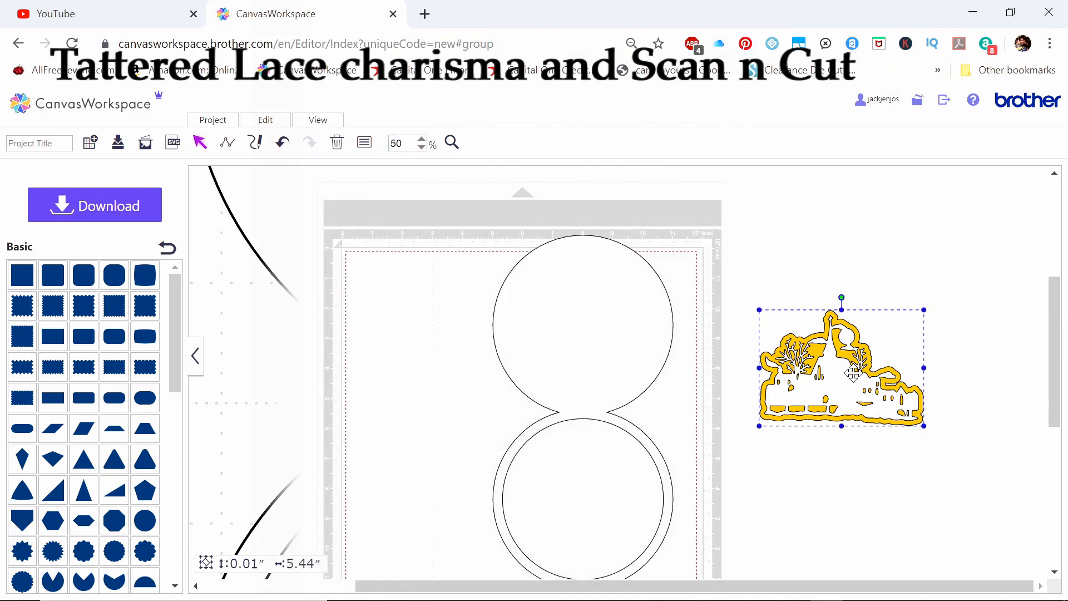
Move the grouped village scene and yellow mat onto the card's ring so both sides overlap the ring's band
left_click_drag(852, 373, 800, 427)
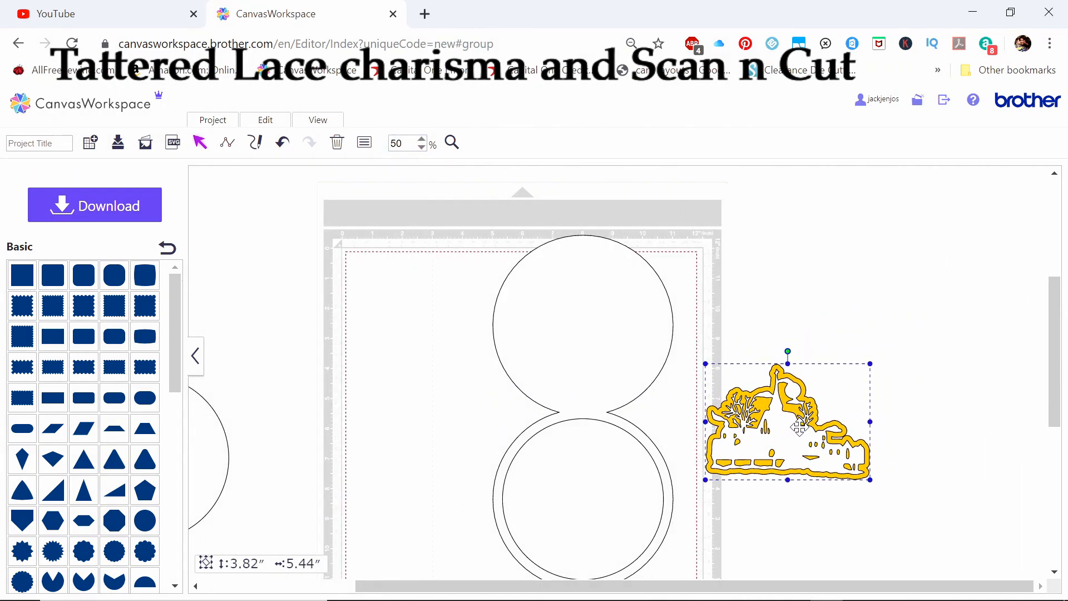
left_click_drag(1056, 334, 1059, 384)
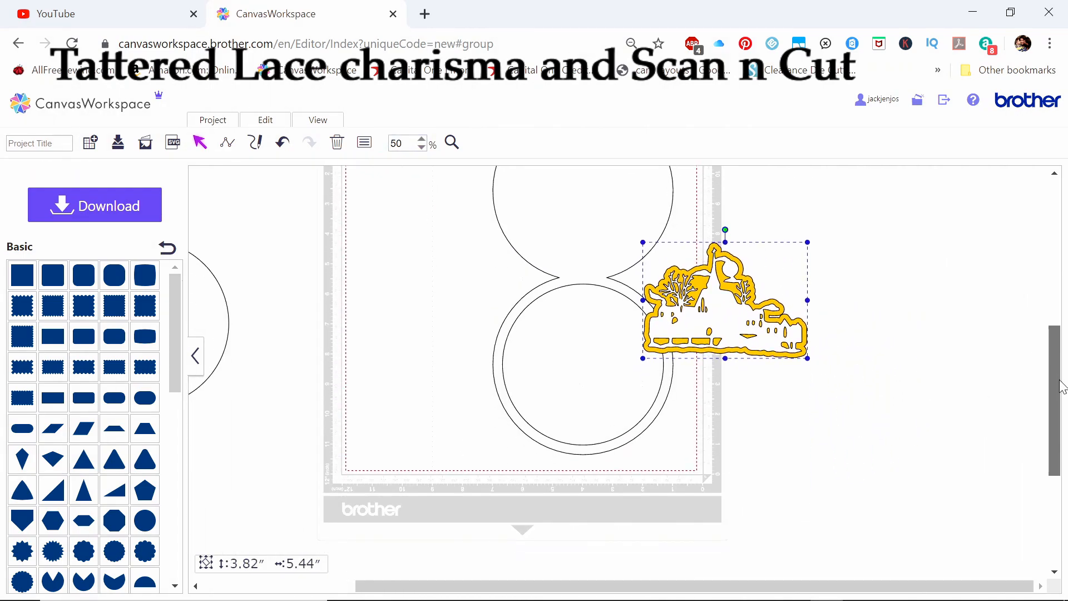
left_click_drag(706, 320, 568, 364)
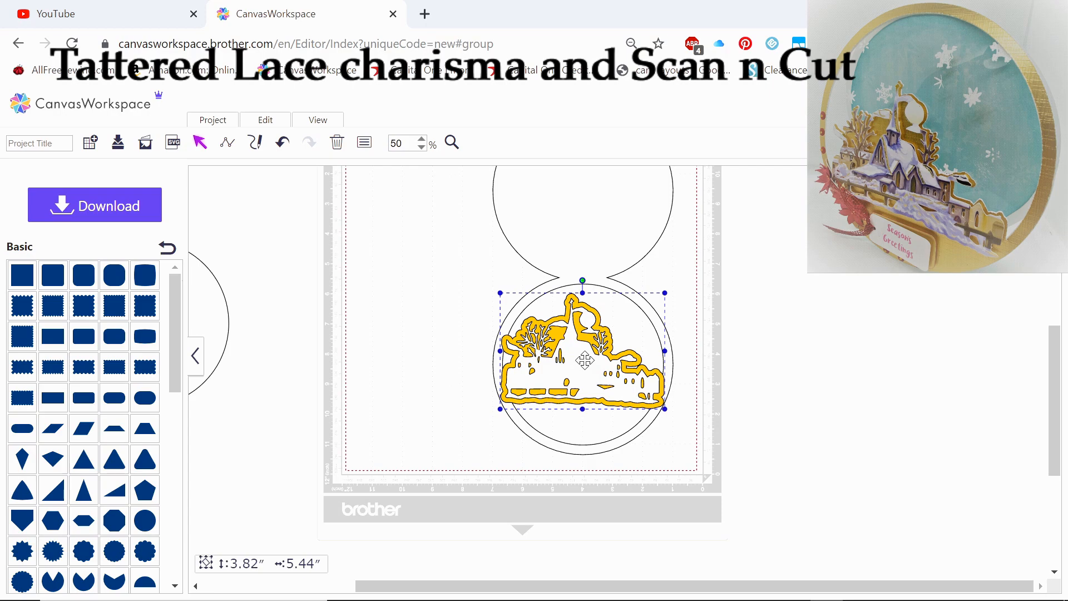
Ungroup the village scene from its yellow mat and move the scene off the cutting mat
right_click(585, 361)
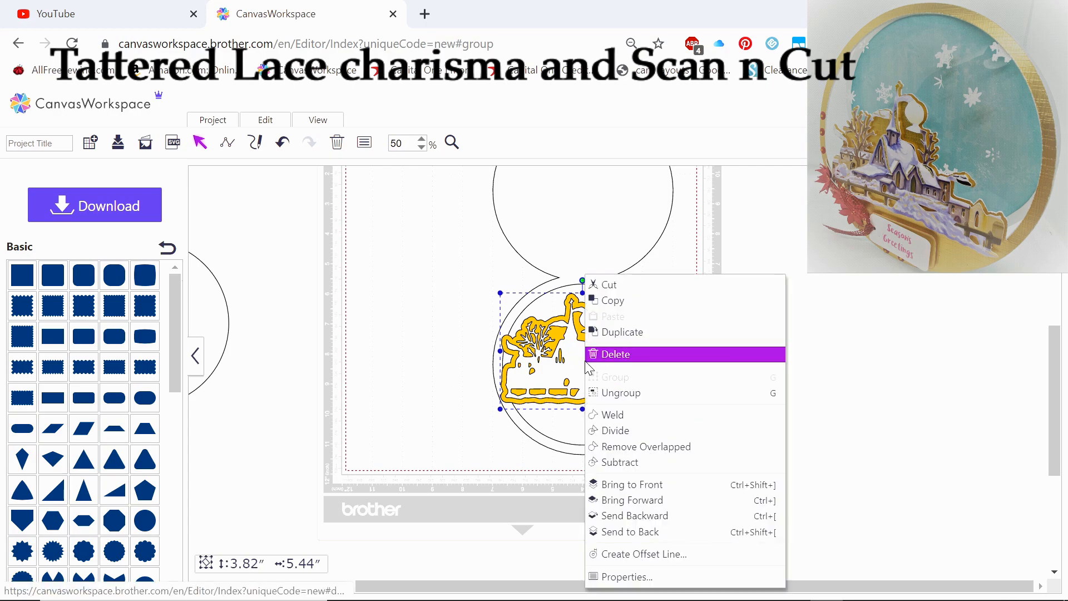
left_click(611, 393)
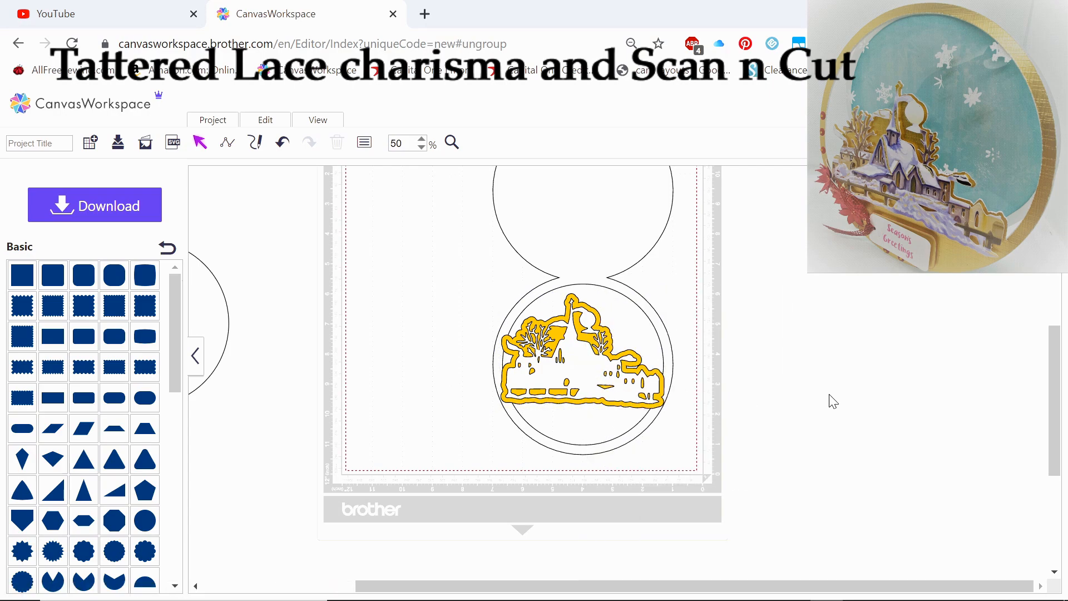
left_click_drag(584, 374, 909, 367)
Weld the yellow mat shape to the card with the ring and shift the welded card slightly on the cutting mat
left_click_drag(679, 465, 468, 201)
right_click(566, 253)
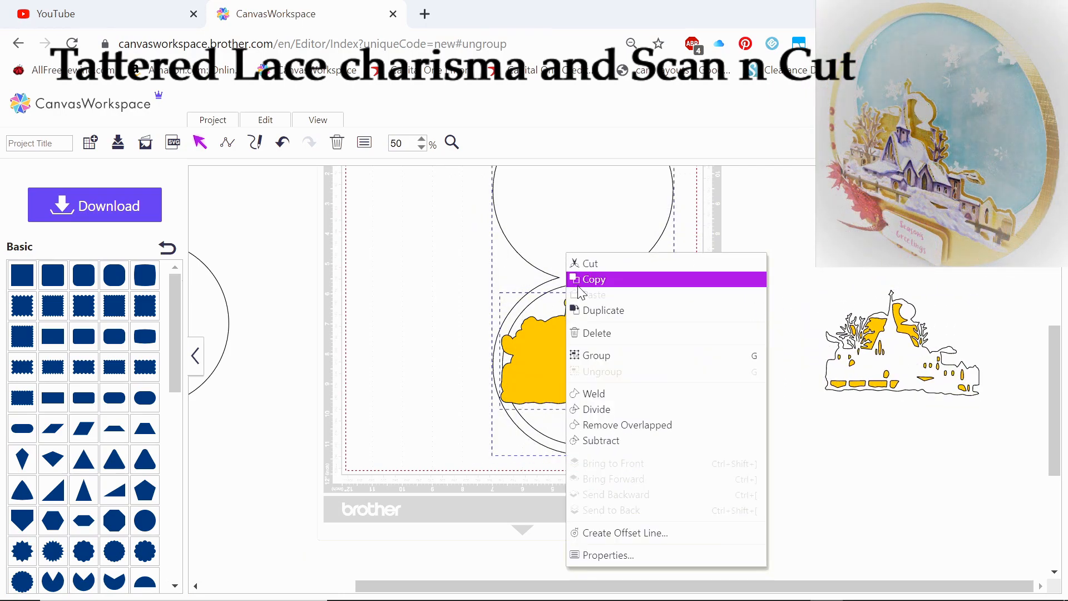
left_click(594, 388)
left_click_drag(582, 360, 566, 390)
Bring the village scene to the front and position it over the matching mat shape inside the ring
left_click(906, 365)
left_click_drag(906, 365, 794, 394)
right_click(794, 394)
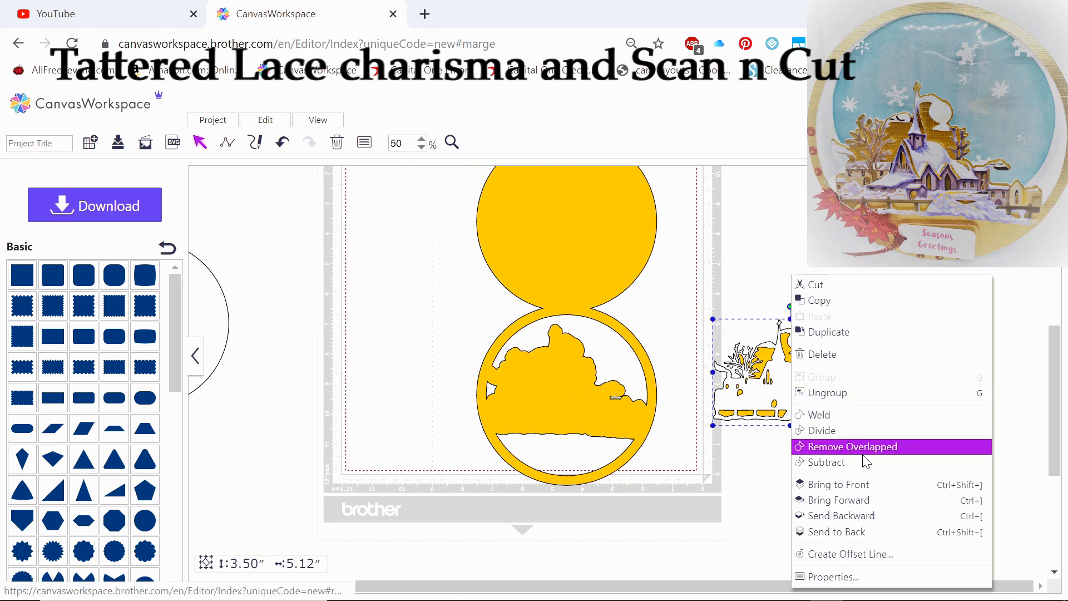
left_click(807, 484)
left_click_drag(805, 388, 579, 396)
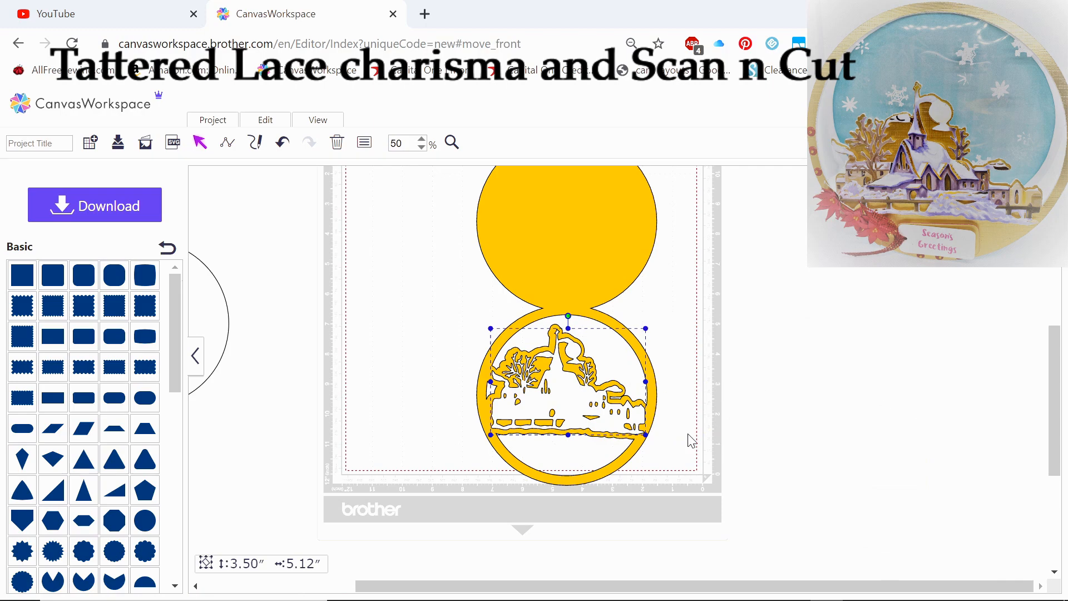
left_click_drag(559, 401, 558, 400)
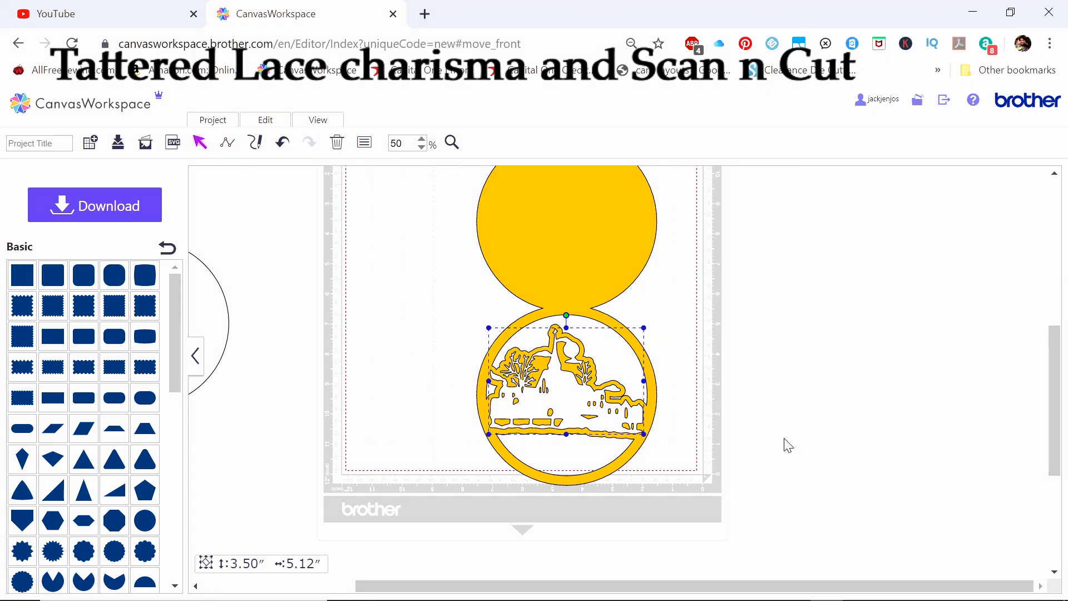
Move the separate inner circle from beside the cutting mat onto the card's ring
left_click_drag(849, 583, 756, 582)
left_click_drag(332, 329, 719, 399)
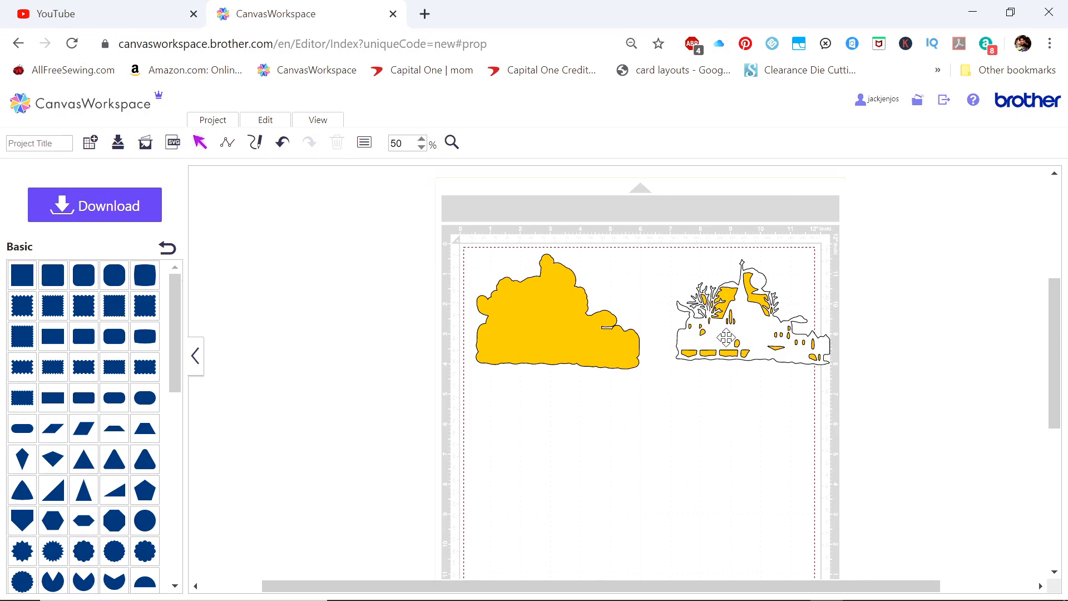
Add a plain square beside the cutting mat and set its size to 6.00 inches with the aspect ratio maintained
scroll(112, 439, "down", 3)
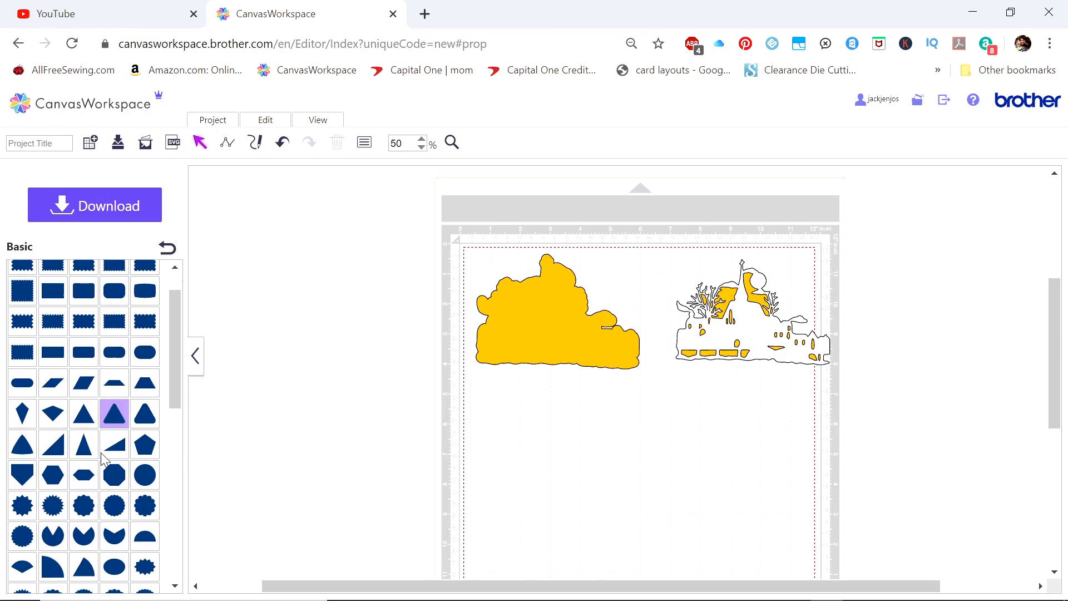
scroll(106, 452, "up", 1)
left_click_drag(45, 395, 50, 364)
left_click_drag(26, 279, 307, 264)
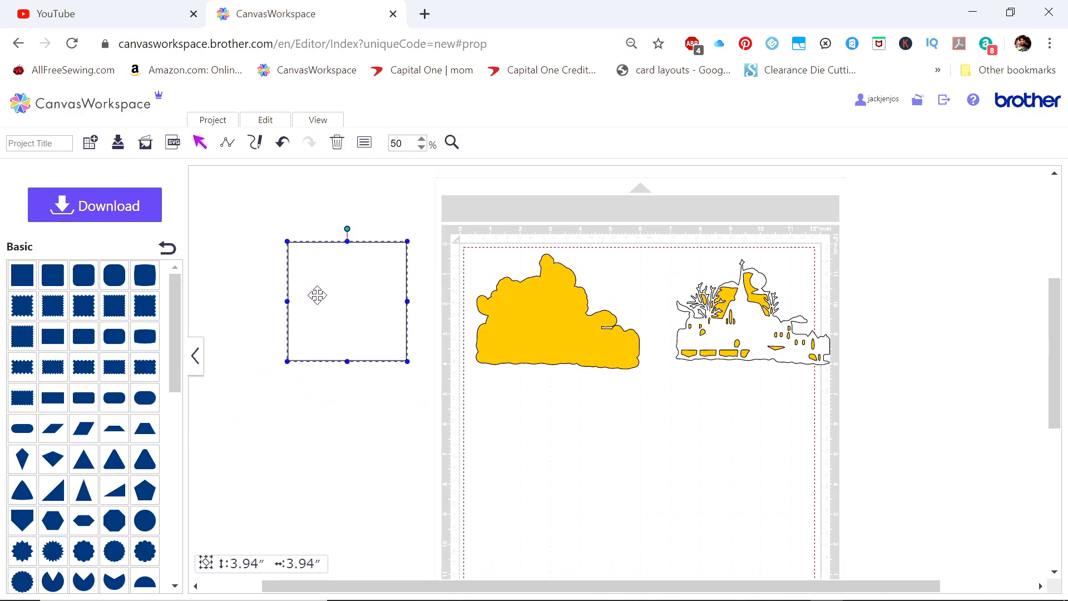
right_click(328, 280)
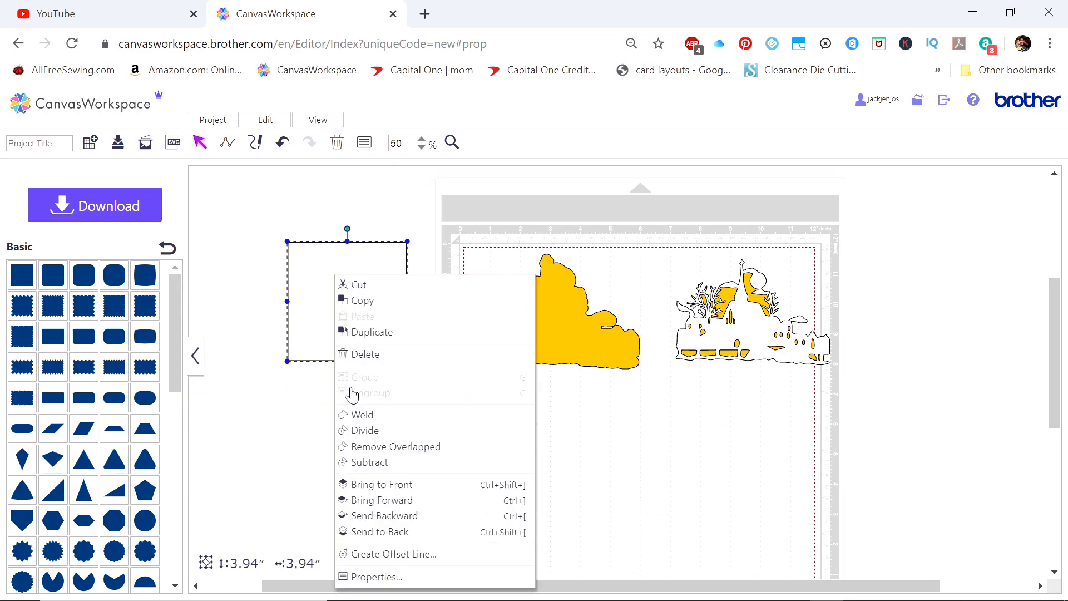
left_click(356, 579)
double_click(298, 215)
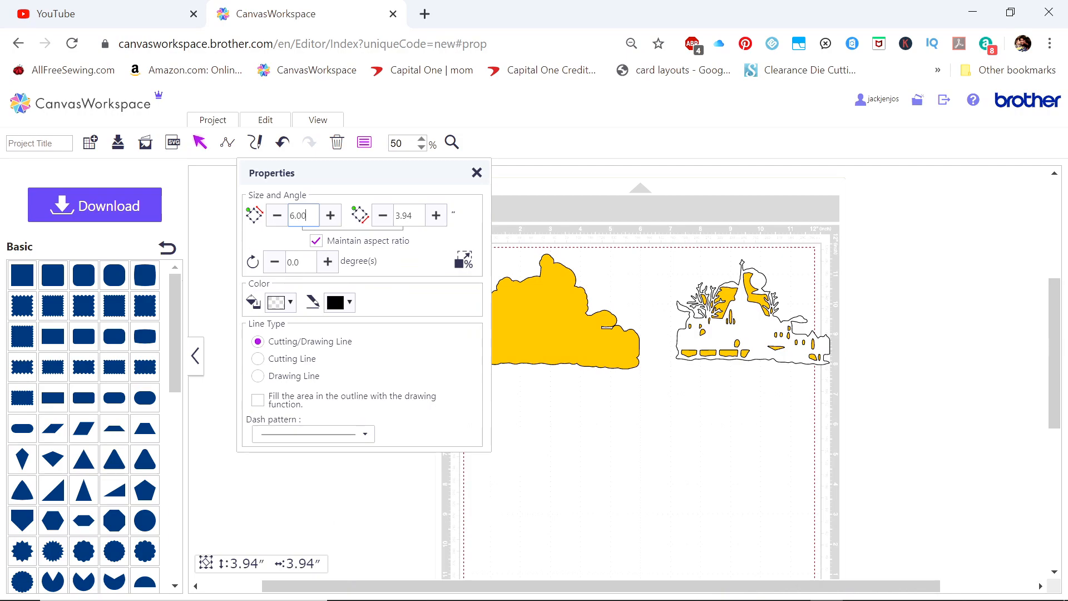
type("6.00")
key("Return")
left_click(477, 173)
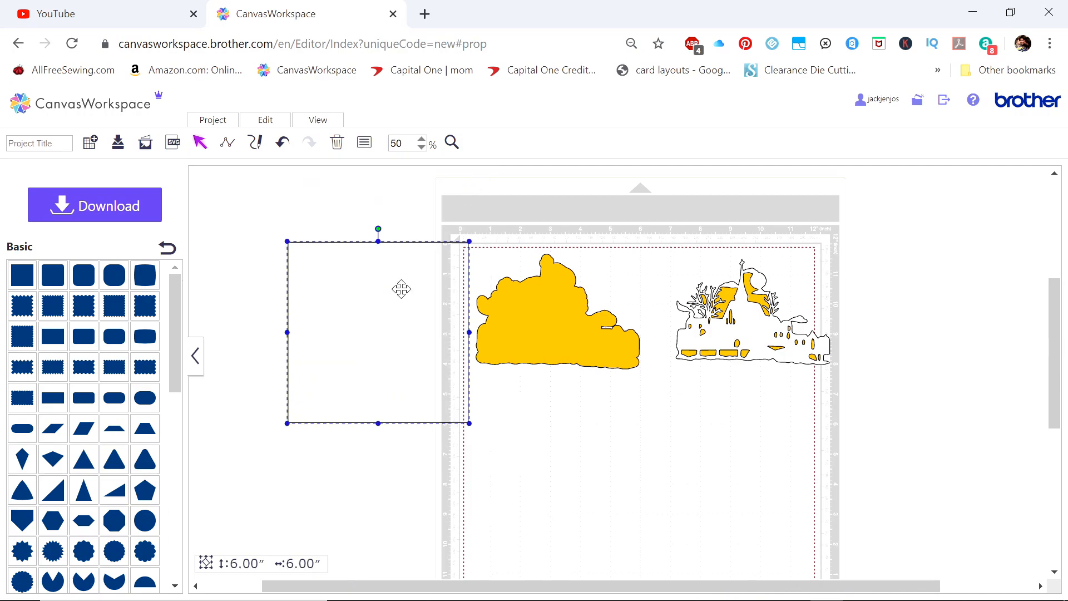
Fill the 6-inch square with white
right_click(385, 317)
left_click(406, 576)
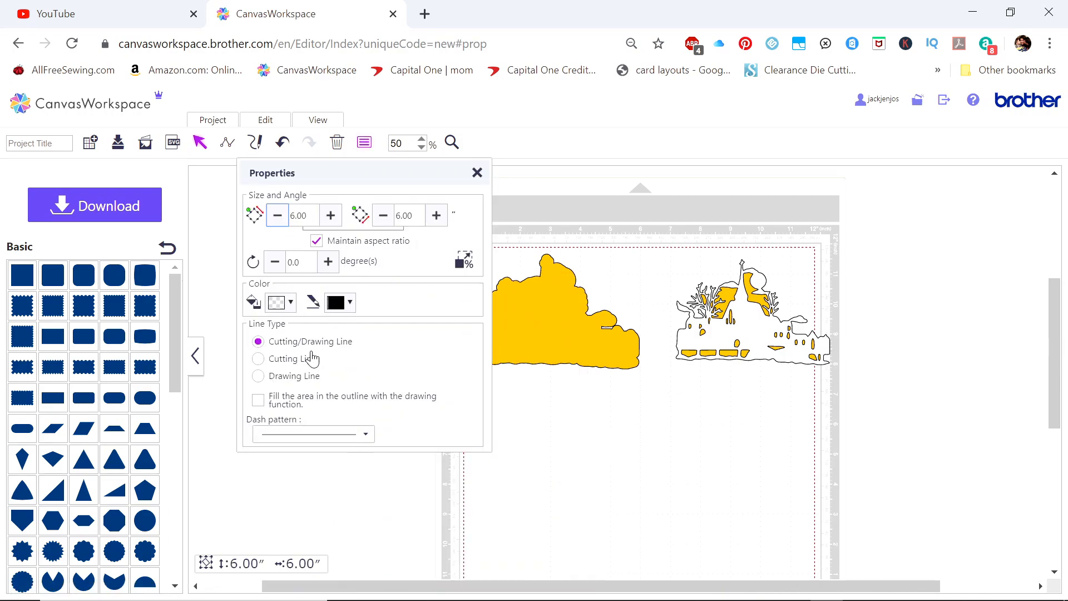
left_click(273, 306)
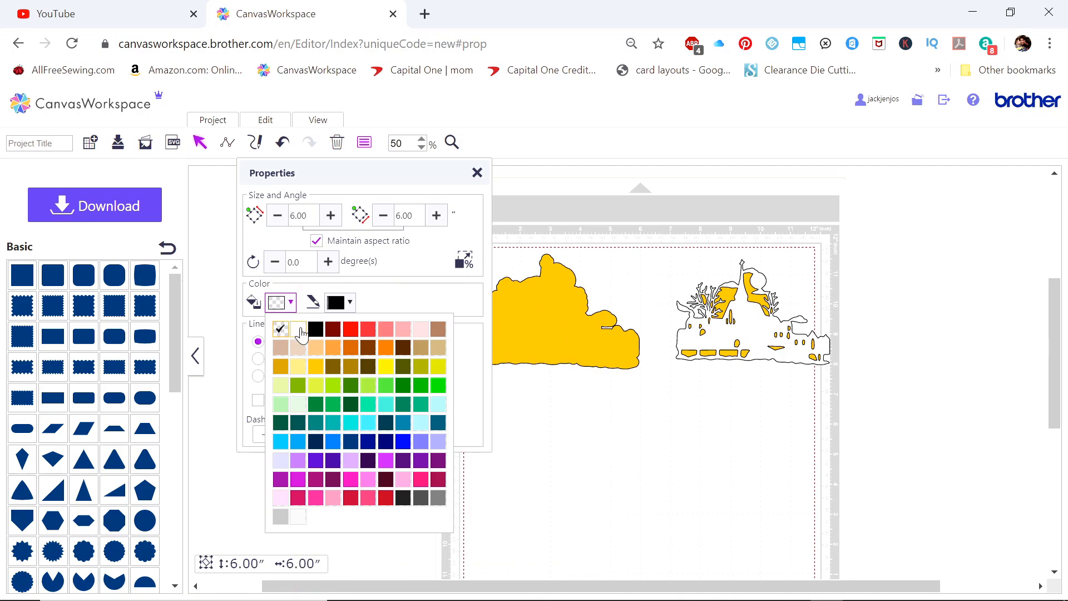
left_click(477, 172)
Duplicate the white square and place the copy on the far side of the cutting mat, beyond the village scene
right_click(385, 289)
left_click(410, 334)
left_click_drag(636, 381, 921, 306)
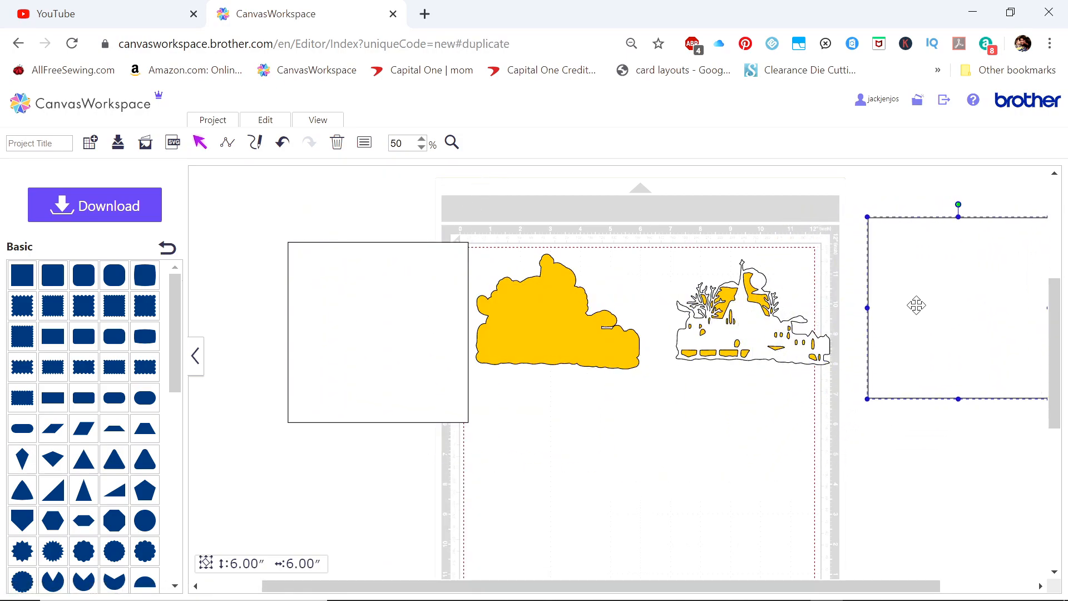
Send the original square to the back and create an inward offset line with round corners, leaving the original outline as is
right_click(396, 368)
left_click(423, 532)
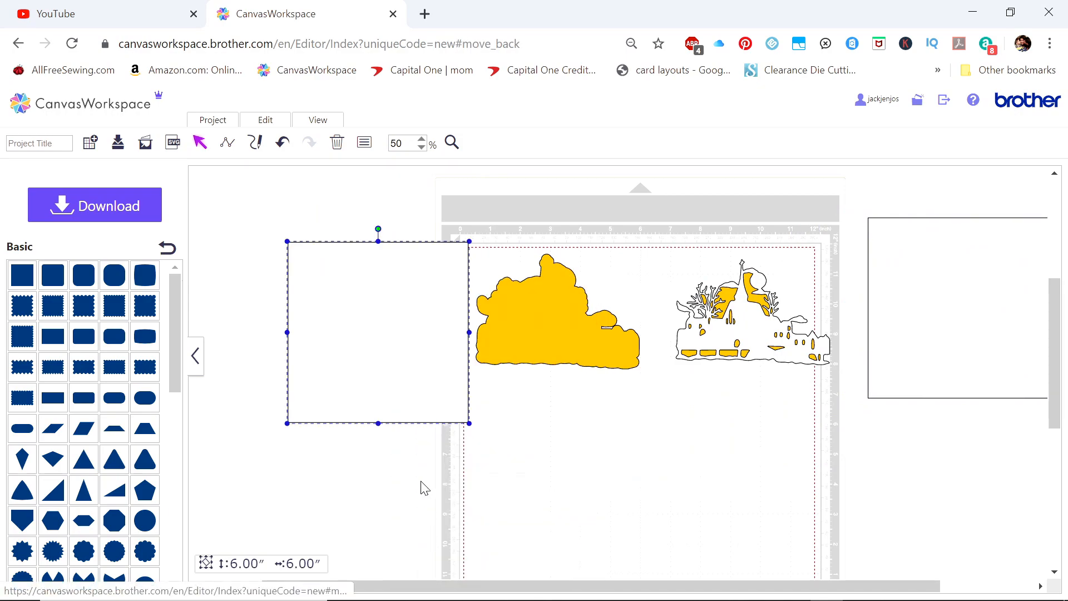
right_click(367, 382)
left_click(408, 554)
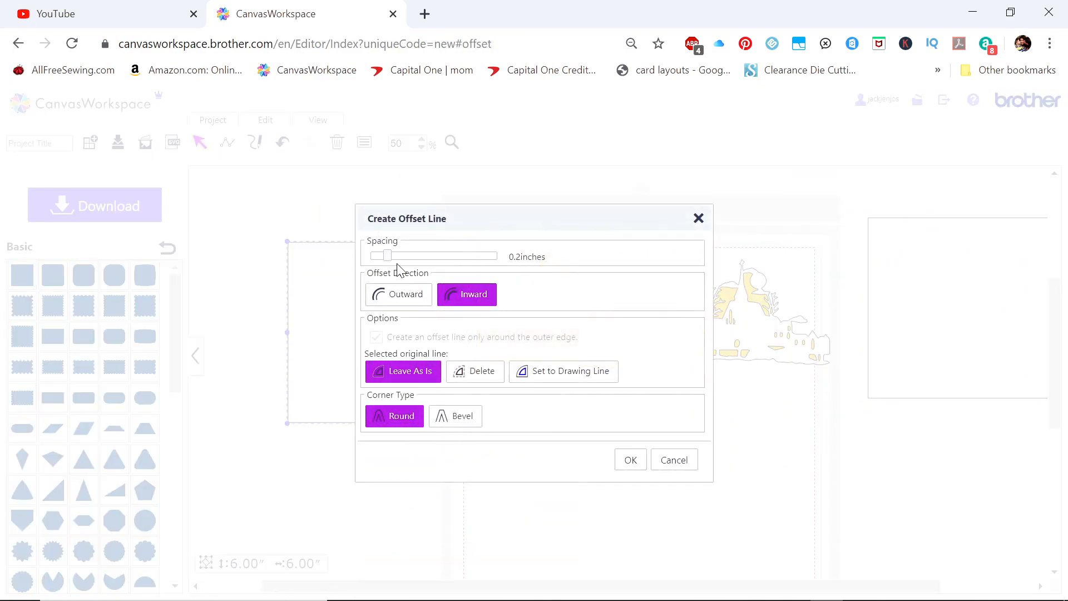
left_click_drag(386, 258, 394, 258)
left_click(624, 461)
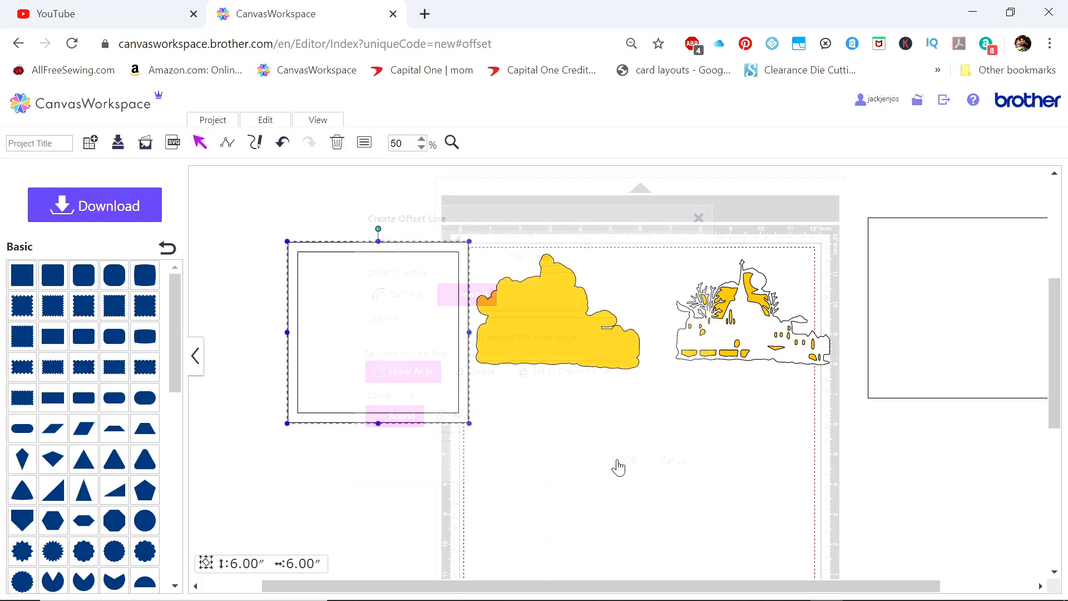
Divide the 6-inch square with its inner offset line and move the inner square beyond the cutting mat, below the white copy
left_click_drag(259, 224, 398, 452)
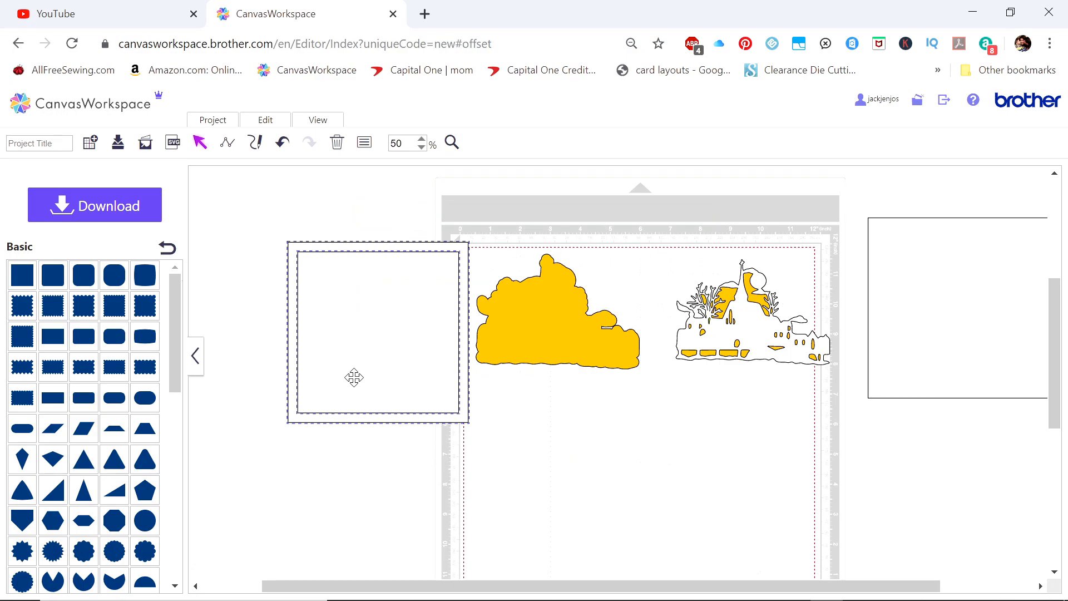
right_click(354, 375)
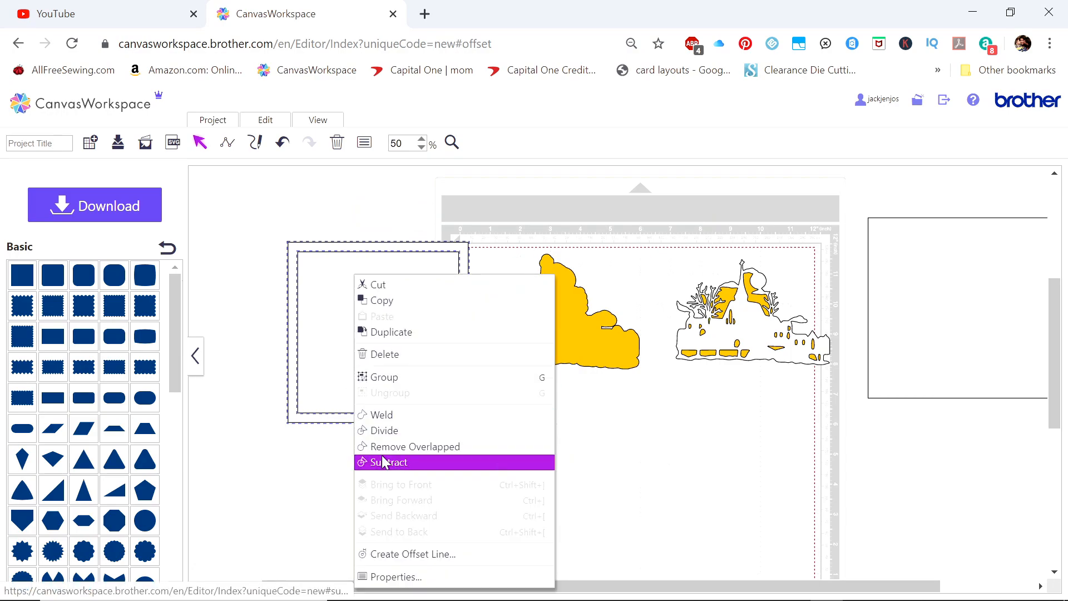
left_click(383, 430)
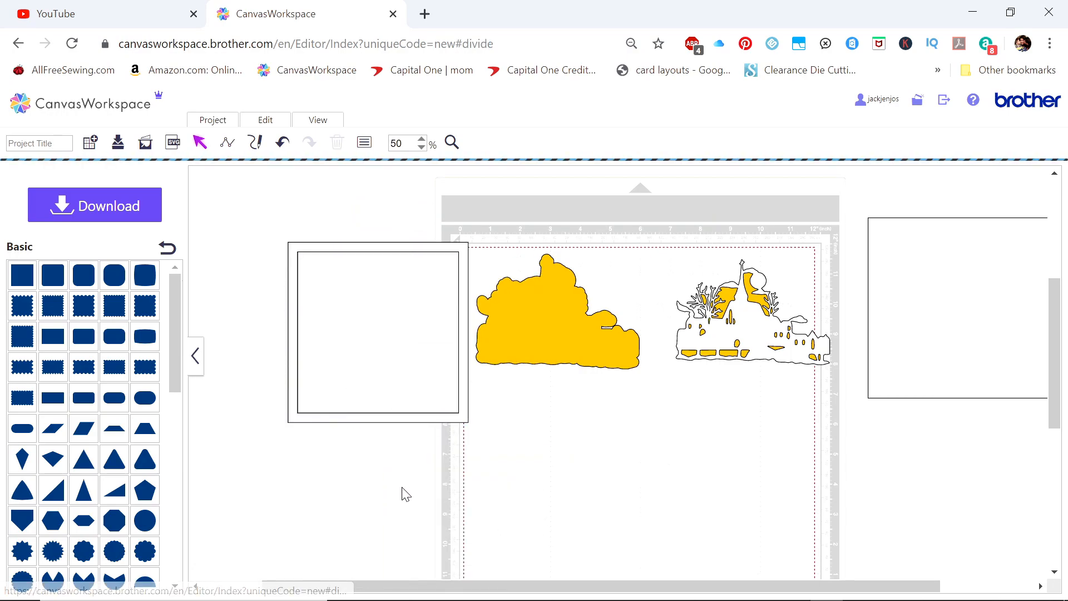
left_click_drag(375, 345, 956, 501)
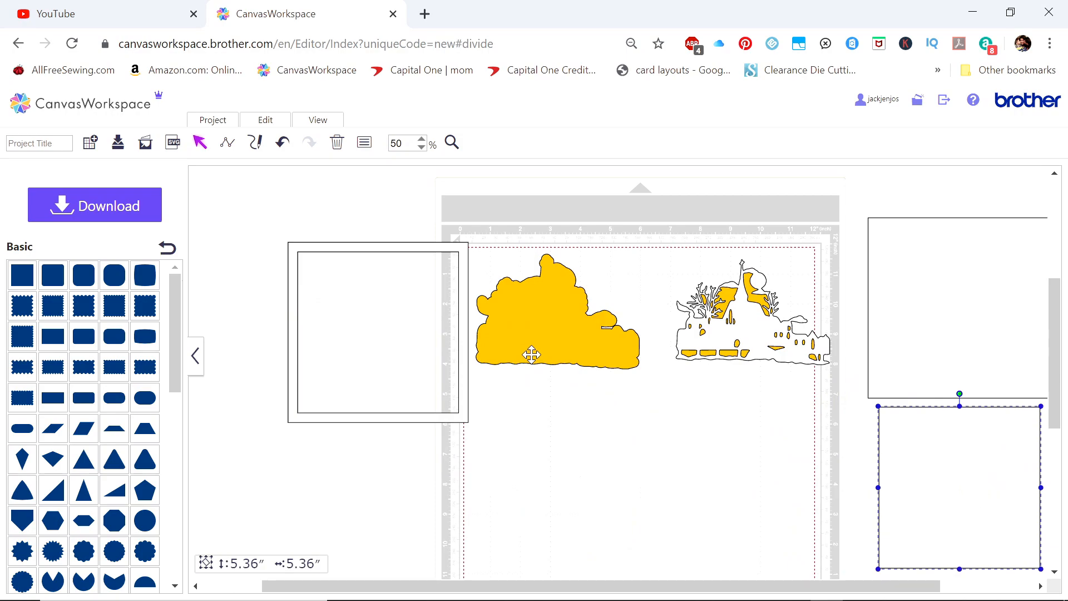
Fit the square frame around the yellow mat with the mat overlapping its bottom edge, and move the village clear of it
left_click_drag(460, 346, 648, 326)
left_click_drag(576, 328, 578, 358)
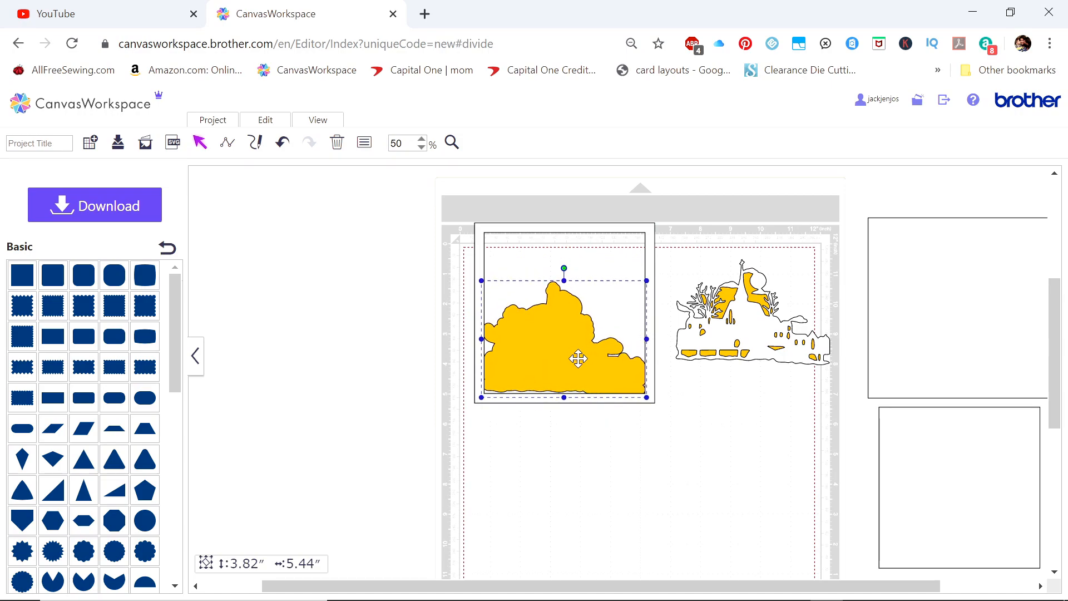
left_click_drag(720, 336, 790, 333)
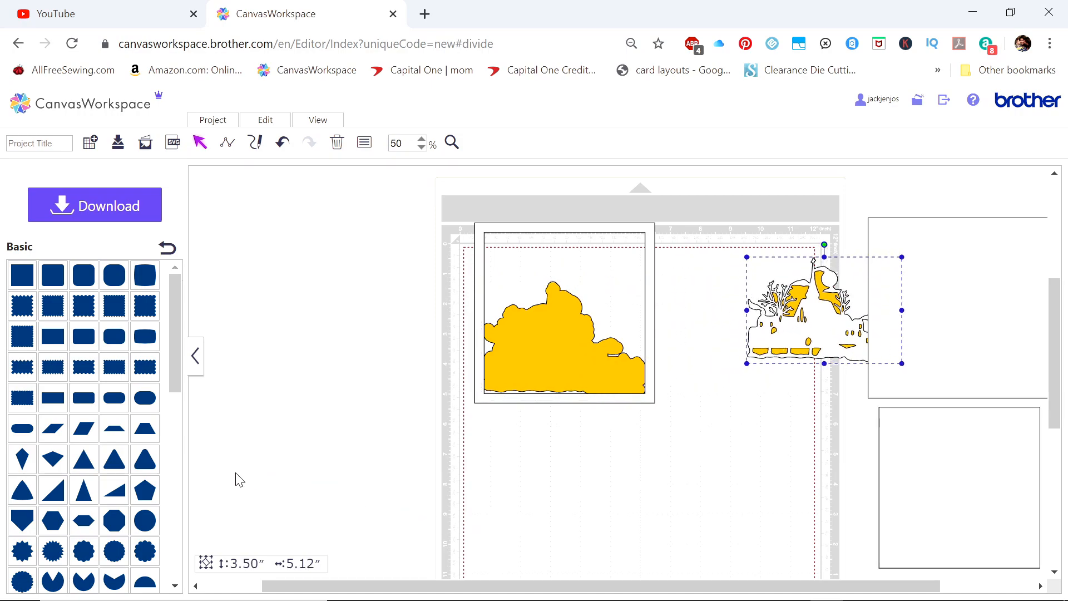
Add a rectangle about 5.62 by 1.13 inches across the base of the yellow mat, overlapping the frame's bottom and side bars
left_click_drag(72, 407, 538, 359)
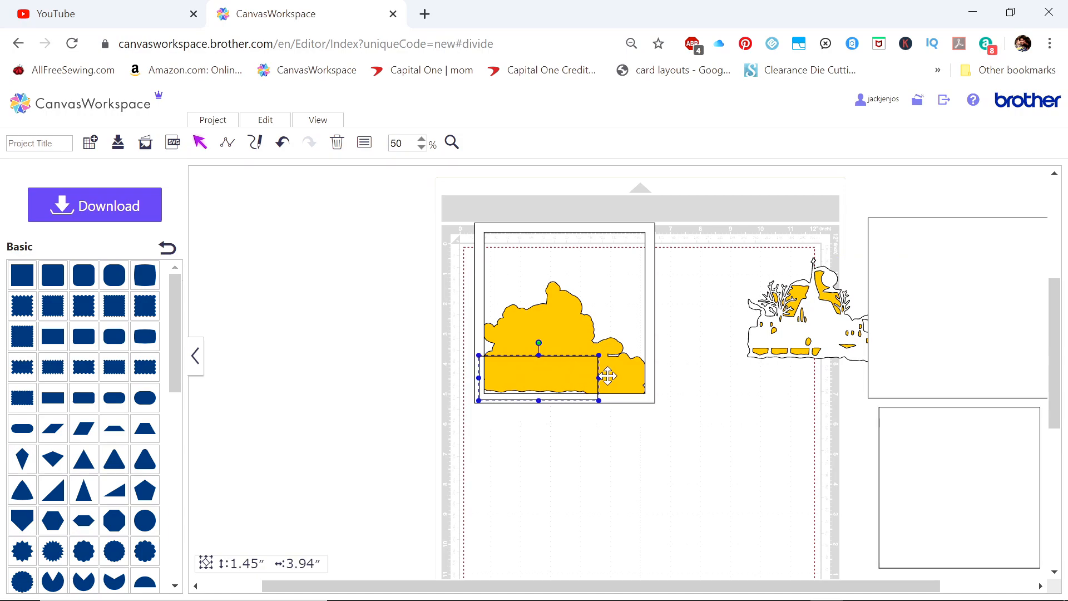
left_click_drag(599, 377, 648, 377)
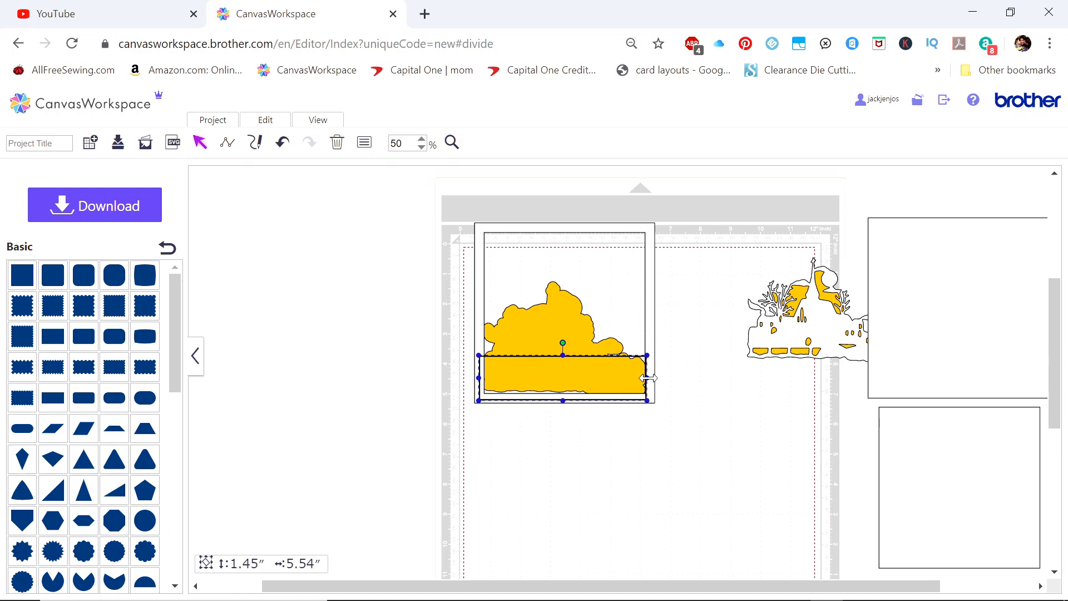
left_click_drag(563, 355, 565, 366)
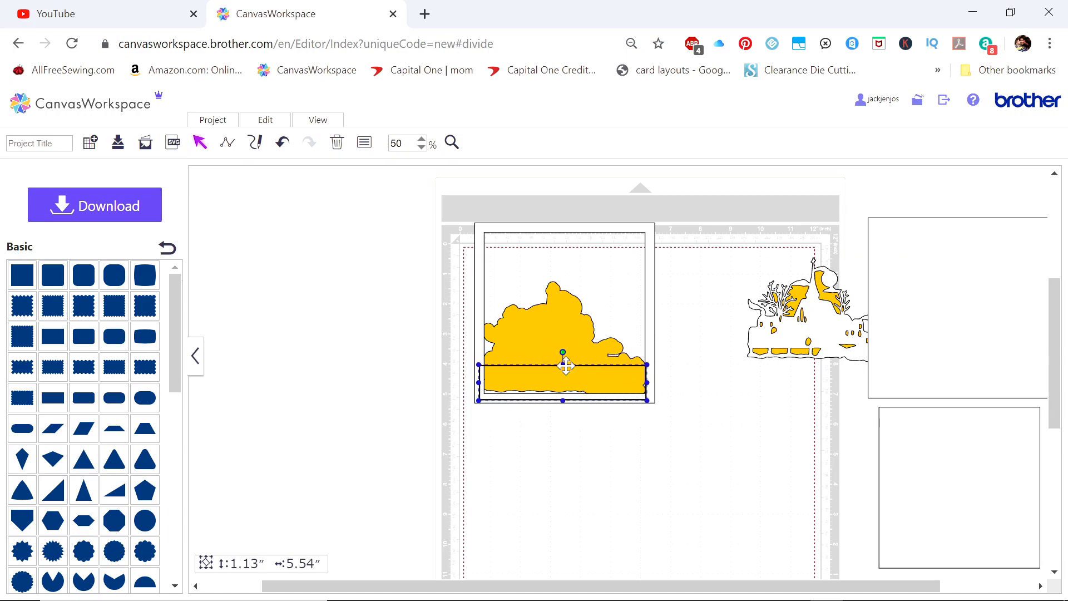
left_click_drag(647, 382, 649, 383)
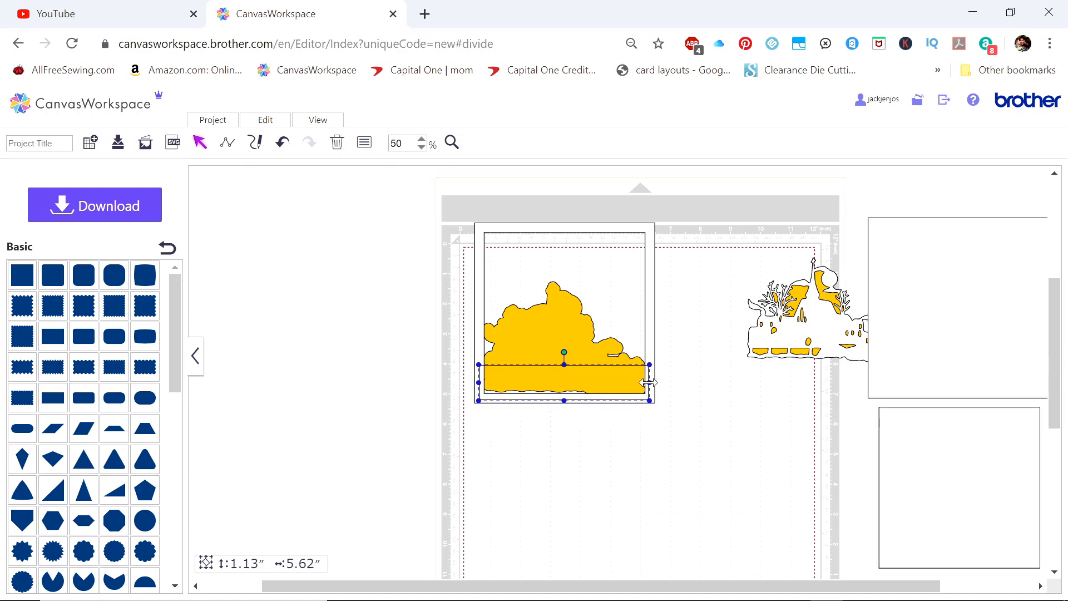
Weld the square frame, yellow mat and base rectangle into one shape
left_click_drag(450, 216, 712, 493)
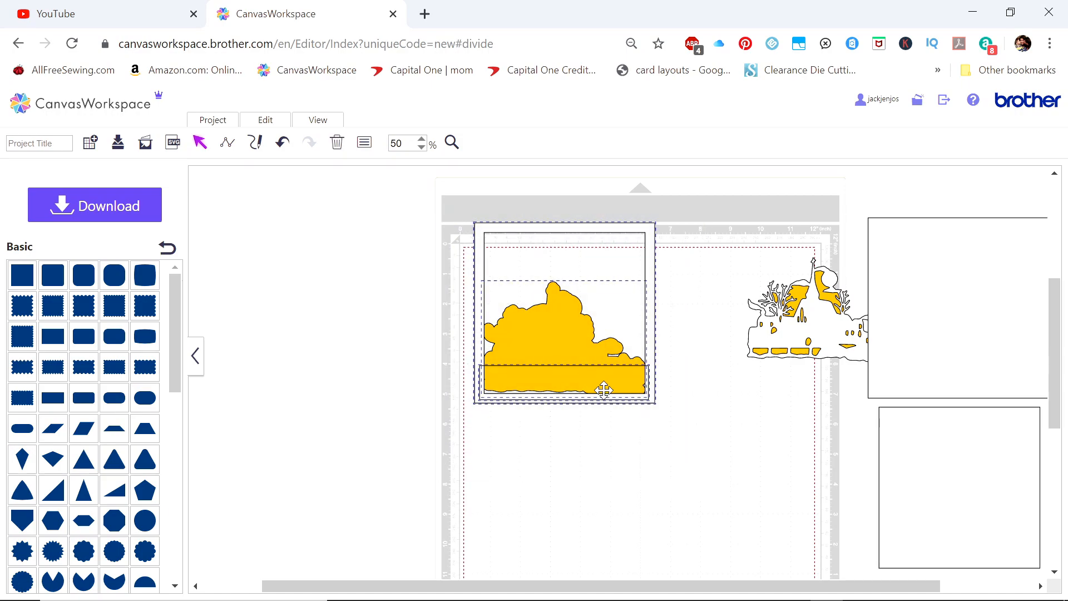
right_click(552, 360)
left_click(580, 416)
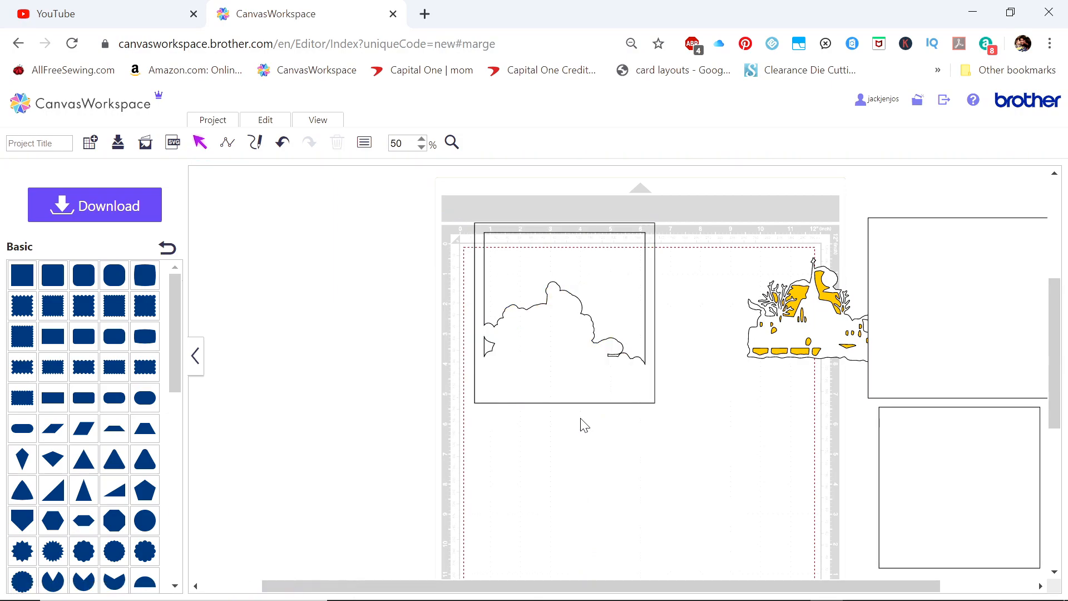
Fill the welded square frame with golden yellow
right_click(525, 359)
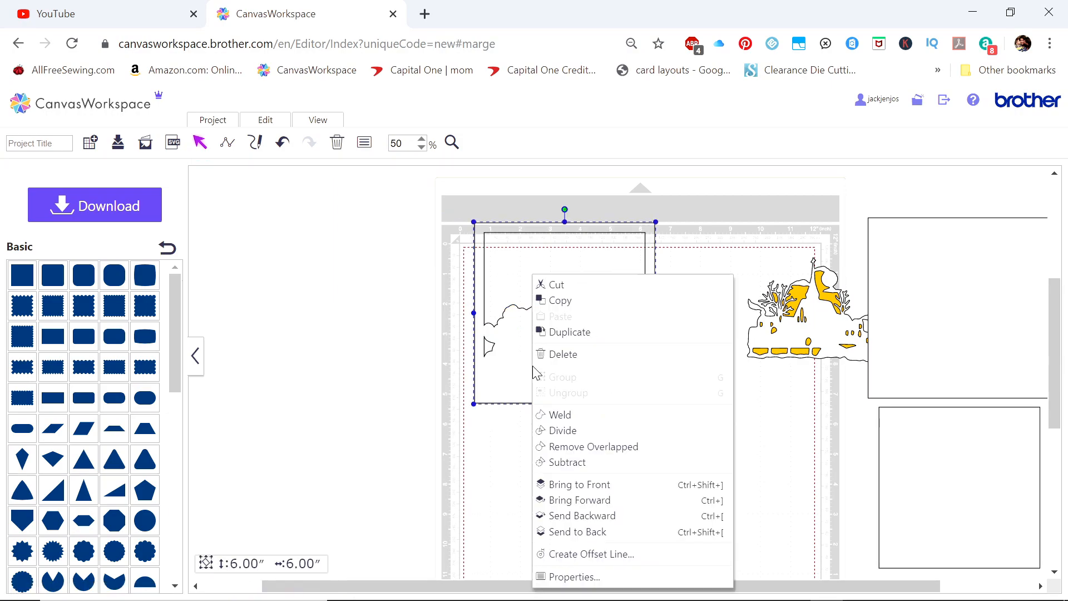
left_click(541, 579)
left_click(290, 306)
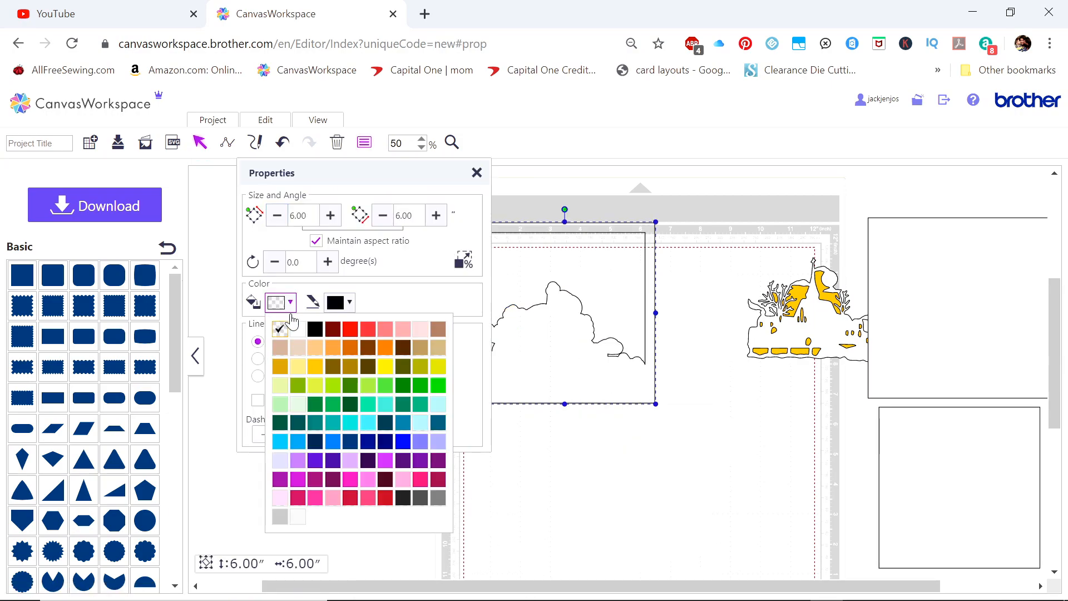
left_click(298, 330)
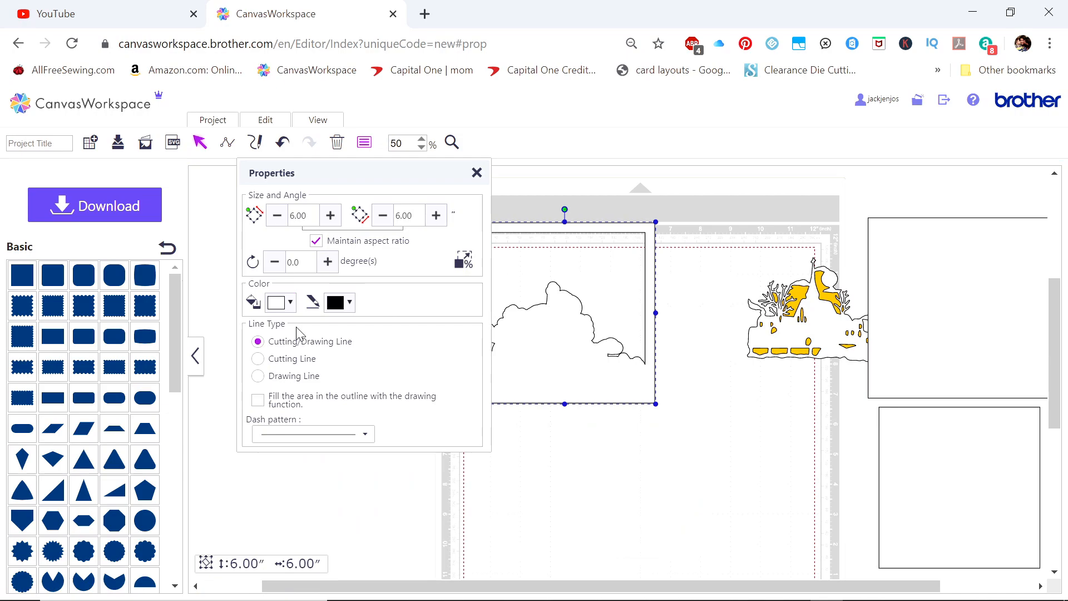
left_click(273, 306)
left_click(329, 364)
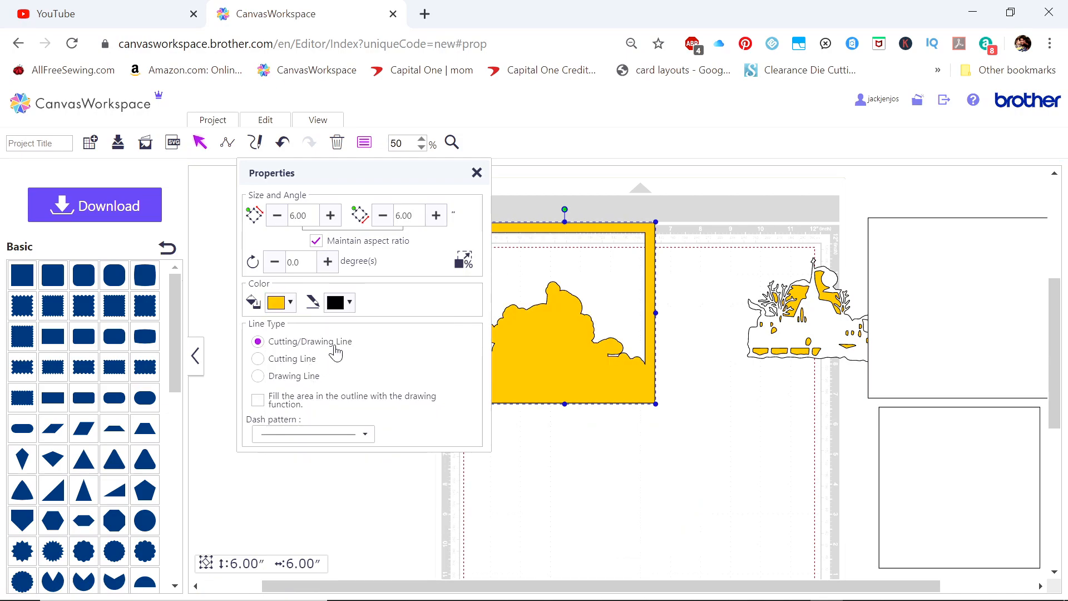
left_click(477, 172)
Bring the village scene to the front and place it over the yellow silhouette inside the frame
left_click_drag(810, 327, 750, 385)
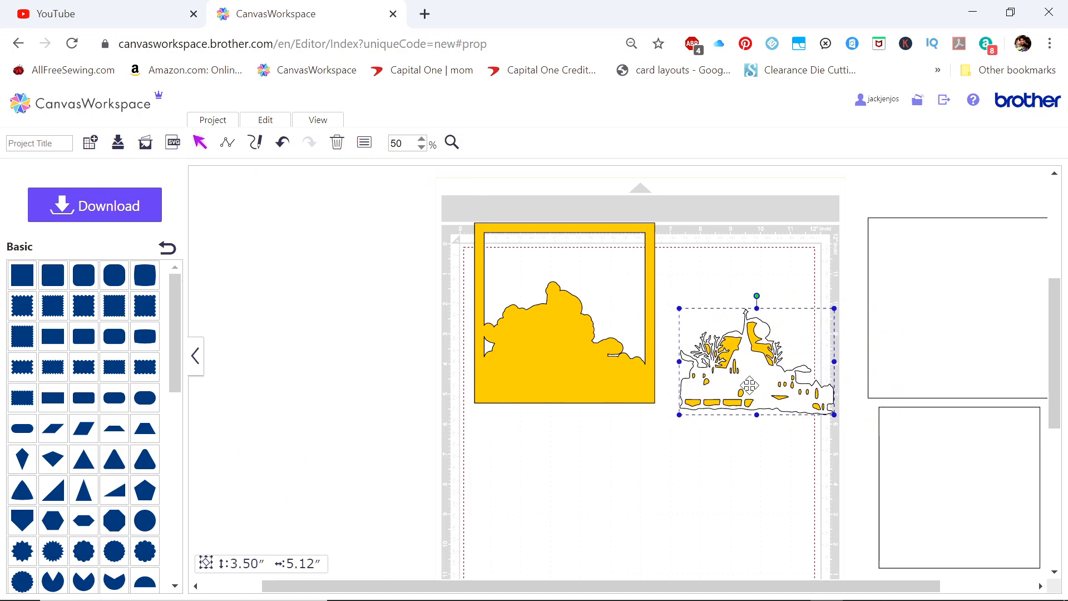
right_click(750, 385)
left_click(776, 486)
left_click_drag(765, 381, 573, 355)
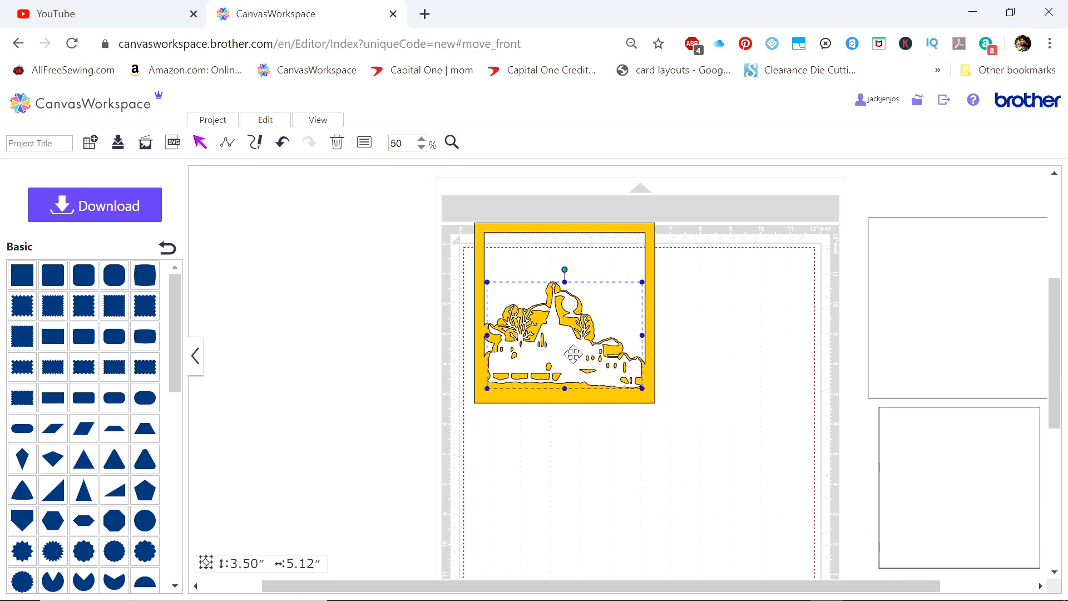
Fine-tune the village scene's position so the yellow border shows evenly around it
left_click(421, 140)
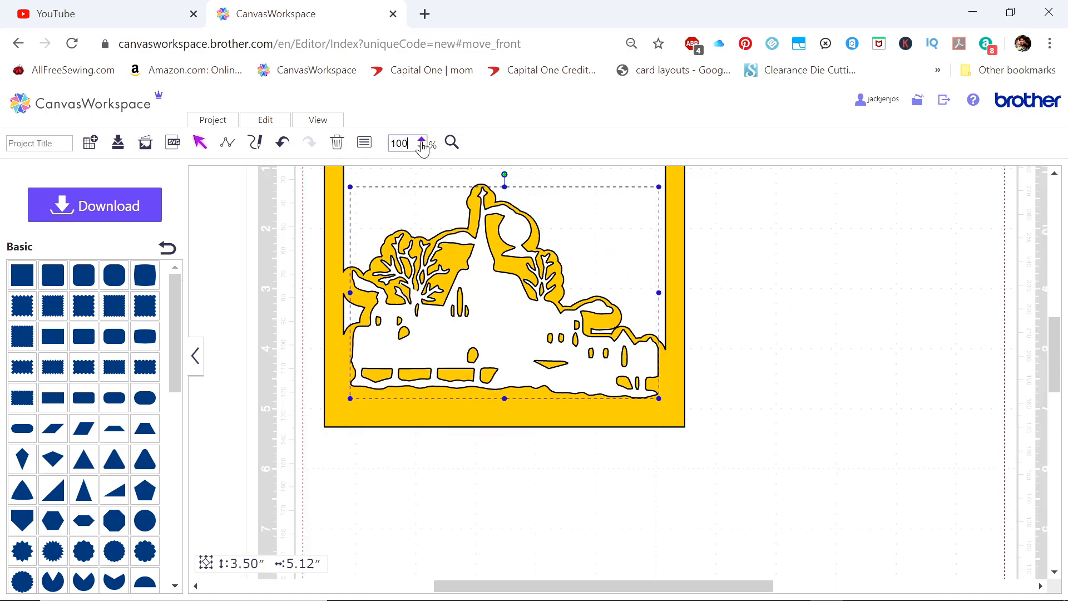
scroll(706, 467, "up", 3)
left_click_drag(546, 449, 543, 453)
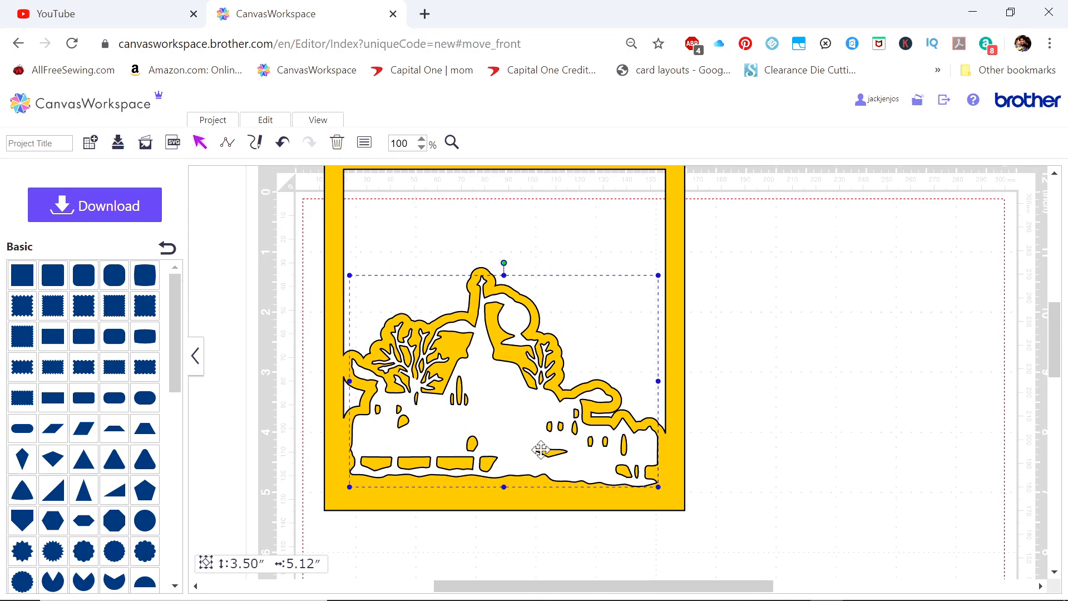
left_click(421, 147)
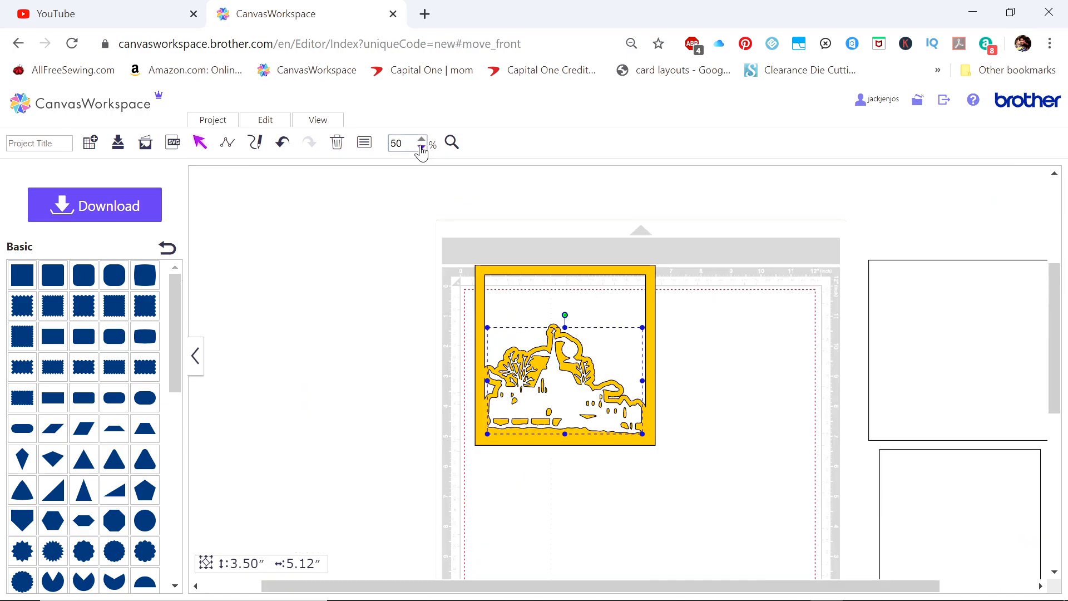
left_click_drag(570, 393, 569, 396)
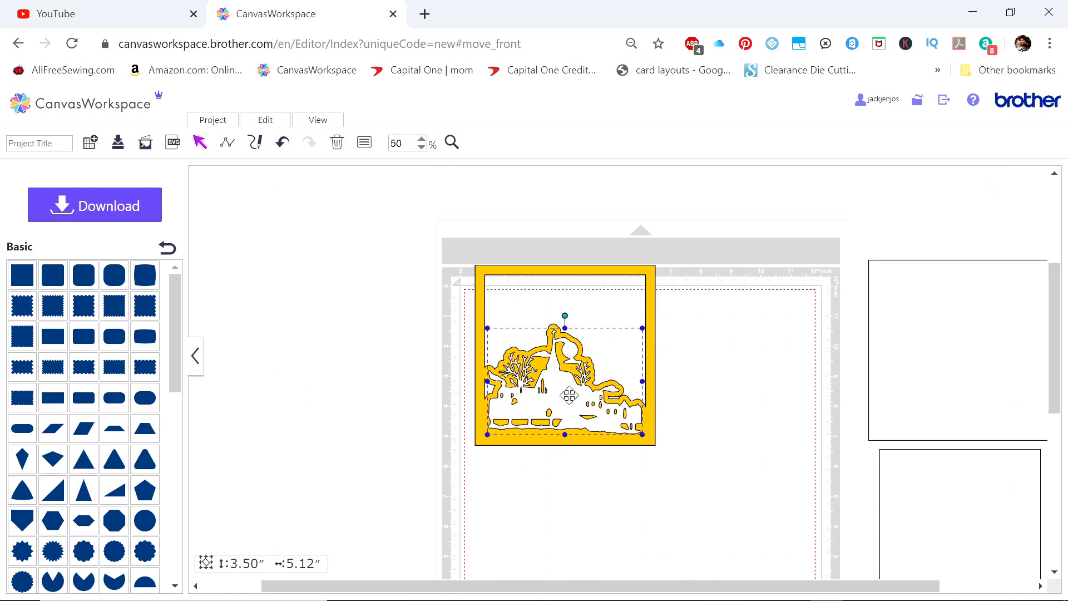
left_click(422, 140)
left_click(422, 140)
left_click_drag(690, 592, 665, 593)
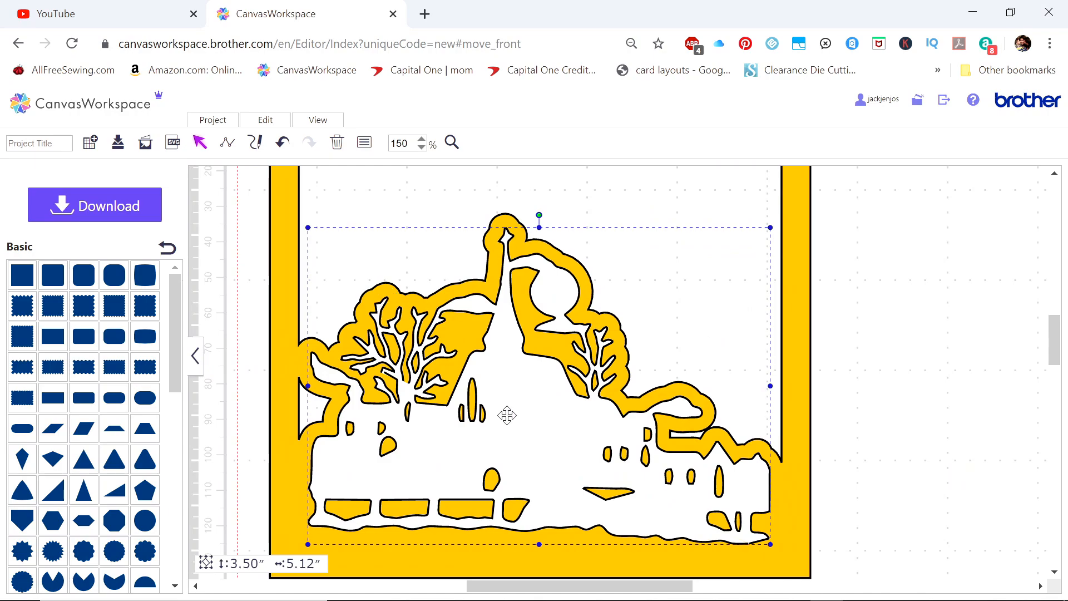
Move the yellow square frame off the cutting mat, leaving the village scene in place
left_click(421, 148)
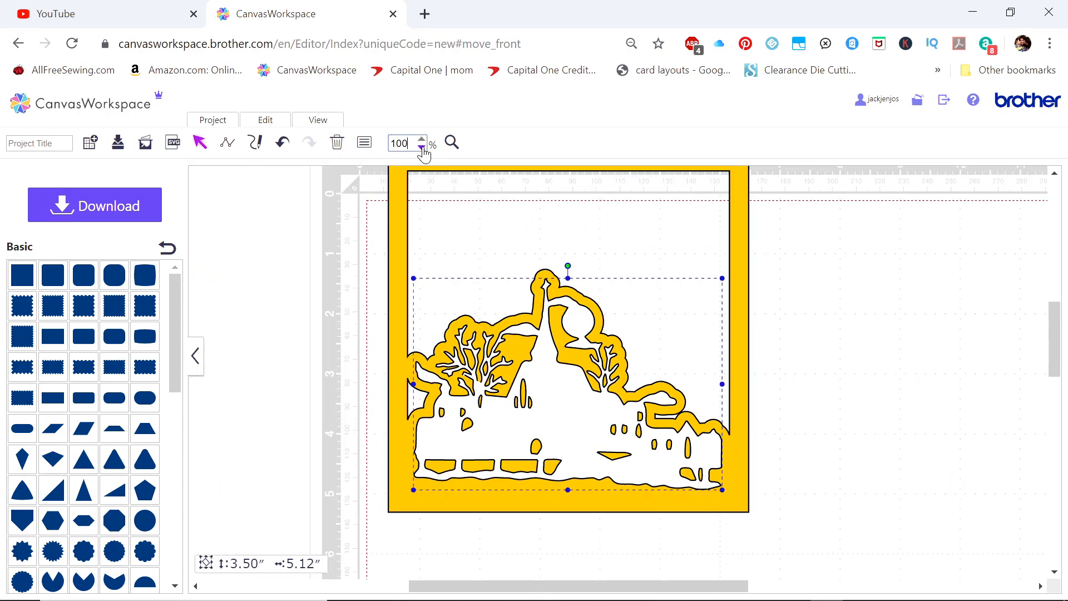
left_click(422, 148)
left_click_drag(532, 271, 286, 237)
Create an outward offset line around the village scene with reduced spacing, and move the village away from it
right_click(551, 388)
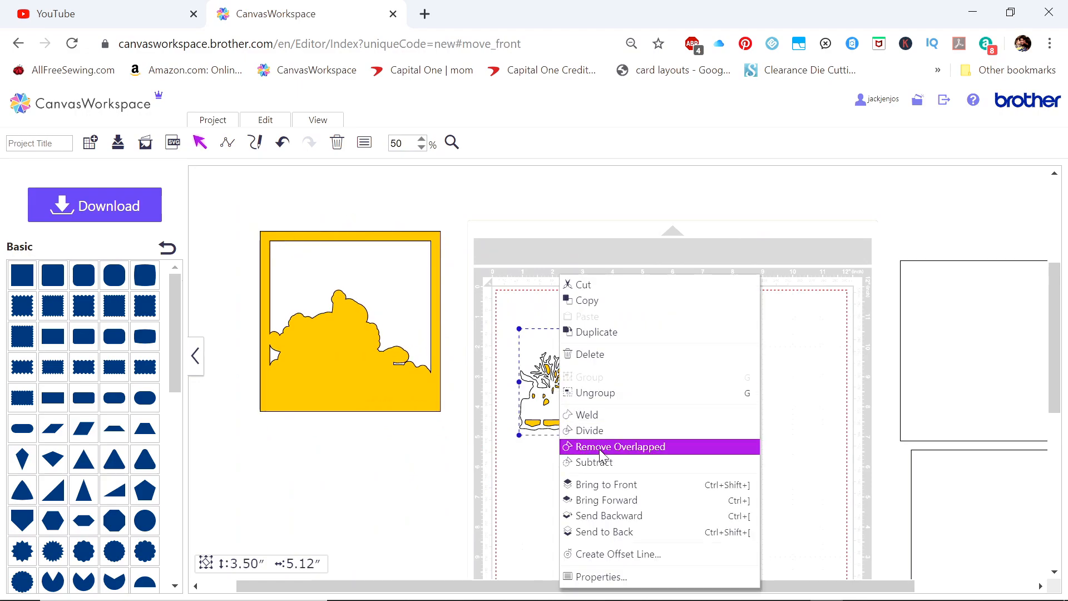
left_click(601, 554)
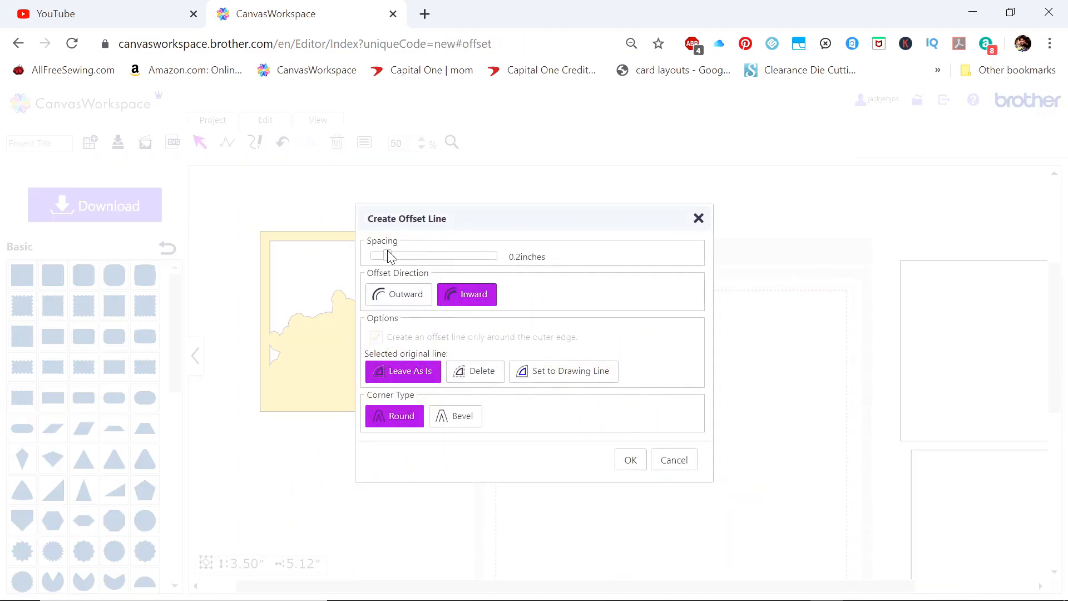
left_click_drag(387, 255, 384, 257)
left_click(622, 460)
left_click(531, 305)
left_click_drag(597, 389, 841, 362)
Place rounded filler shapes inside the village's offset outline to cover its inner openings
left_click(146, 398)
left_click_drag(639, 368, 614, 381)
left_click_drag(568, 412, 570, 402)
right_click(579, 402)
left_click(616, 410)
left_click_drag(524, 428, 572, 405)
left_click_drag(593, 390, 589, 365)
left_click(574, 398)
left_click_drag(568, 364, 623, 414)
right_click(598, 365)
left_click(635, 373)
right_click(581, 372)
left_click(618, 381)
right_click(608, 394)
left_click(646, 403)
right_click(631, 409)
left_click(667, 418)
left_click_drag(624, 421, 647, 435)
Weld the offset outline and the filler shapes into one solid silhouette
left_click_drag(490, 304, 695, 459)
right_click(622, 407)
left_click(630, 415)
Fill the welded village silhouette with pale yellow
right_click(601, 407)
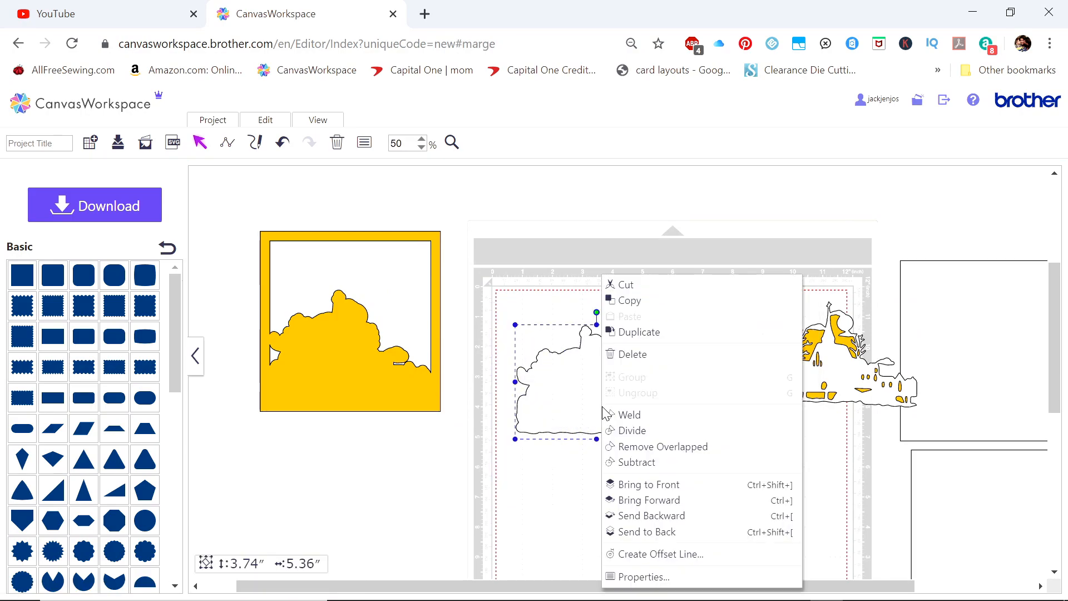
left_click(616, 577)
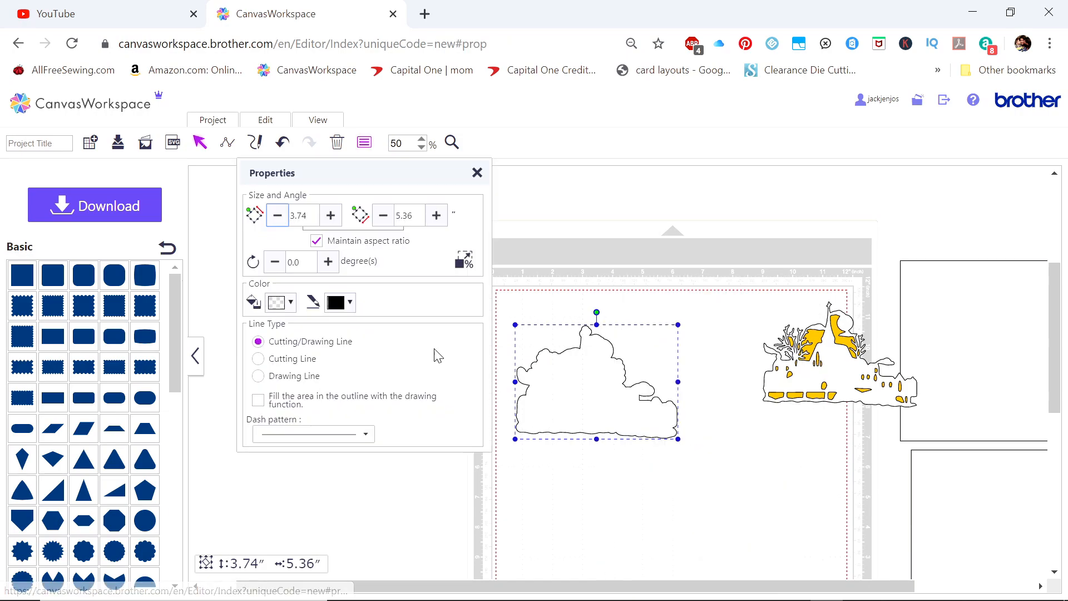
left_click(279, 305)
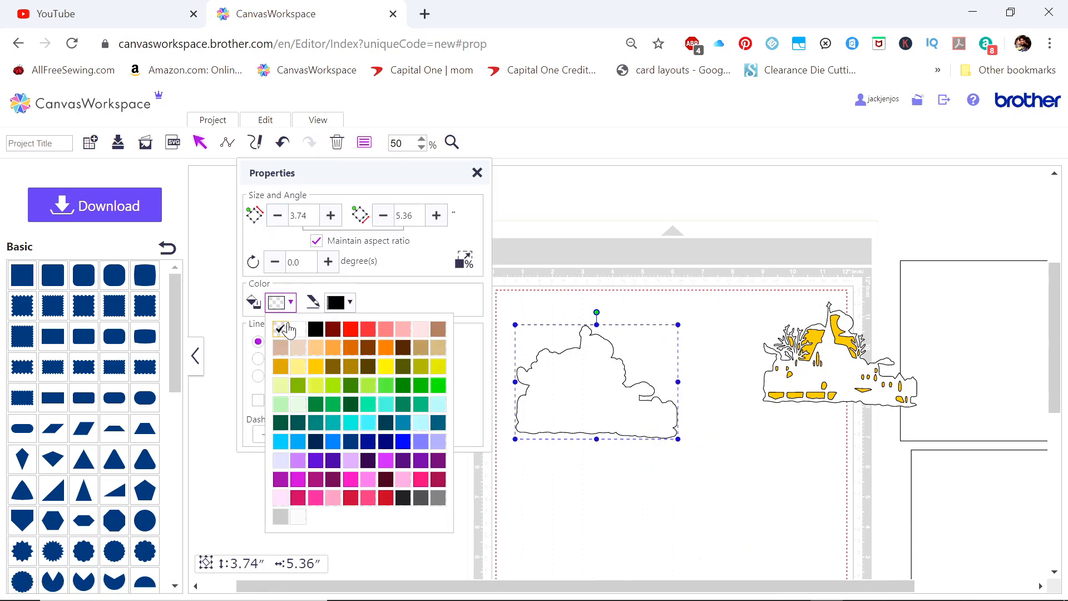
left_click(298, 366)
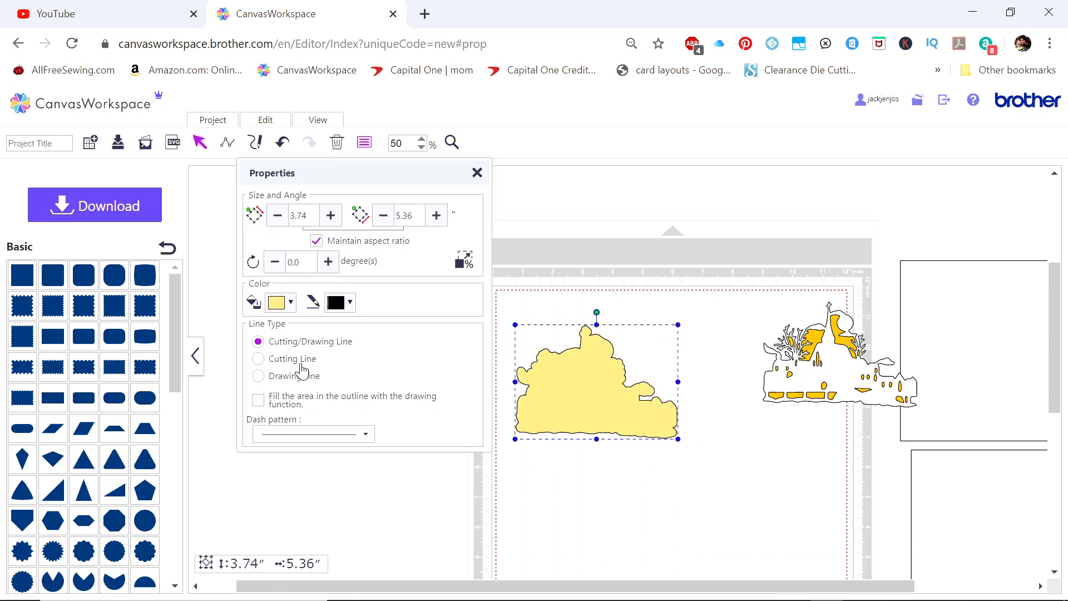
left_click(478, 176)
Move the yellow square frame back around the pale yellow silhouette and align the silhouette for an even golden border
left_click_drag(409, 377, 652, 413)
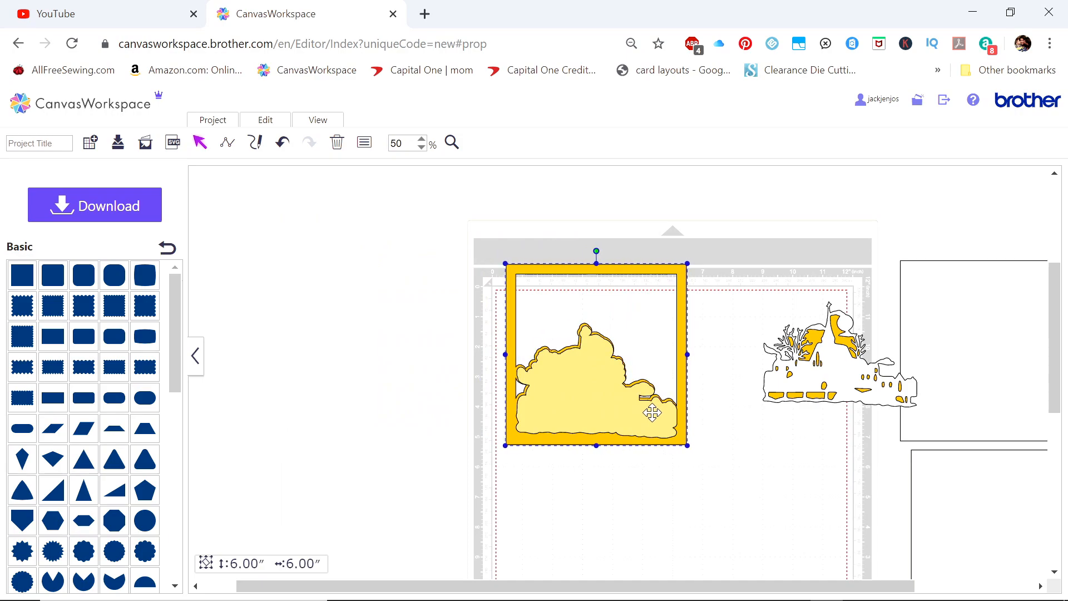
left_click(422, 141)
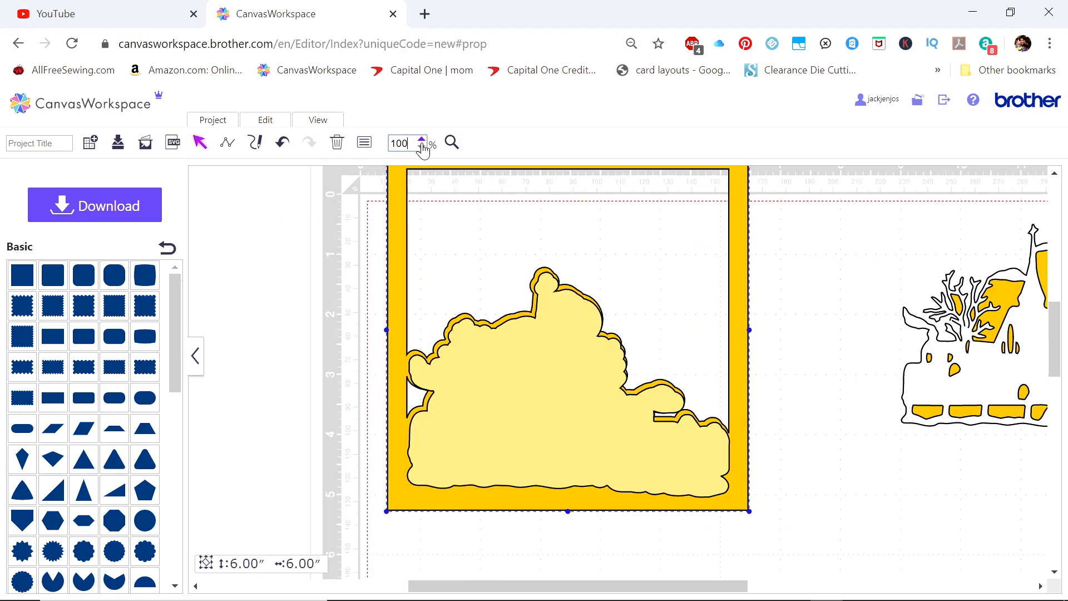
left_click(421, 140)
left_click(535, 409)
left_click_drag(535, 408, 532, 408)
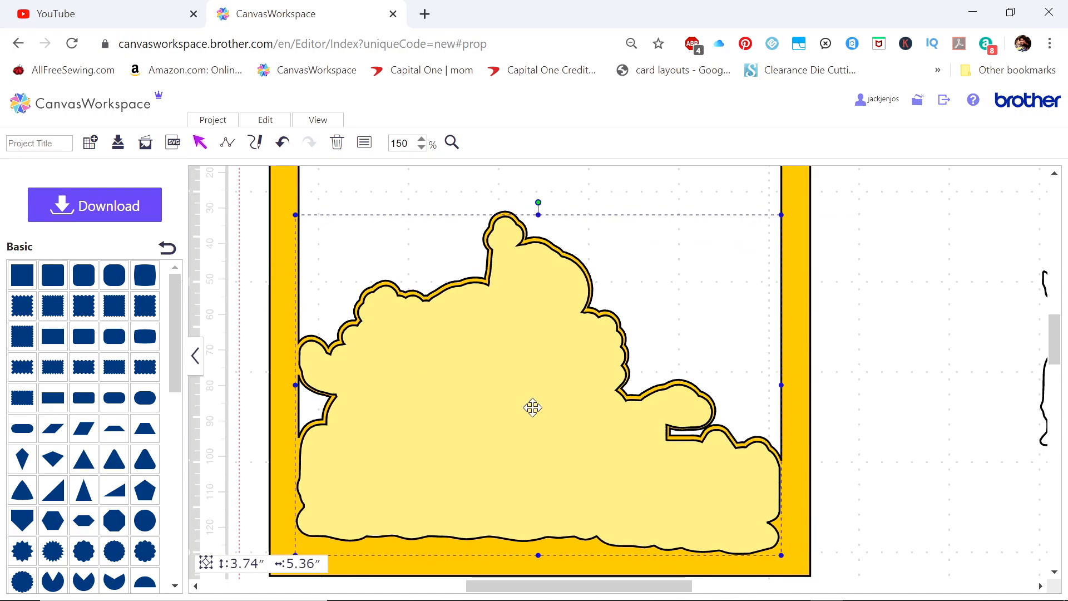
left_click_drag(533, 408, 532, 406)
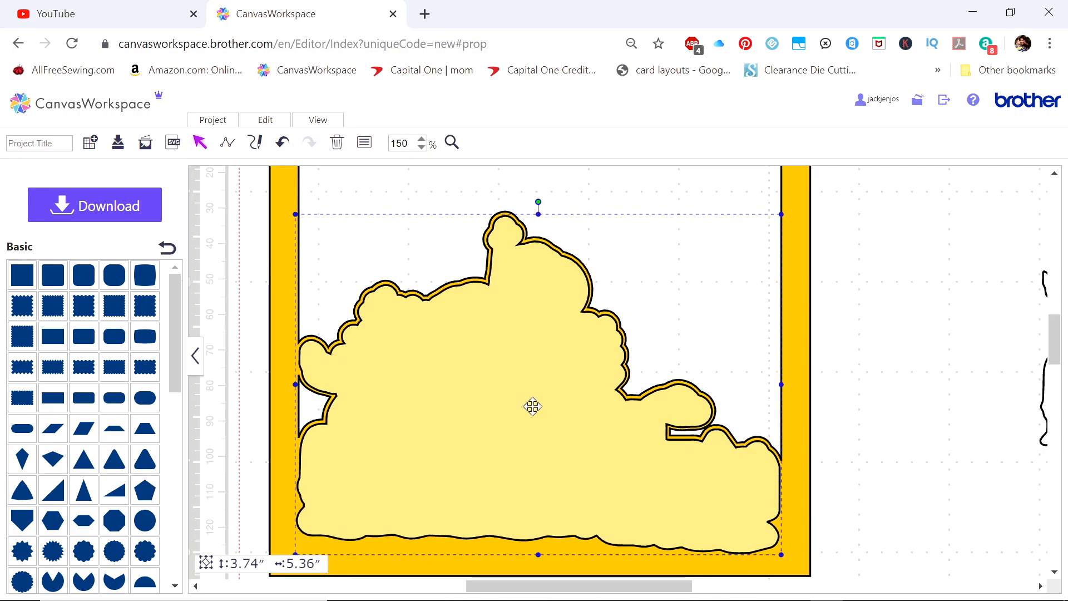
Bring the village cut-out to the front and place it centred on the pale yellow silhouette
left_click(1043, 402)
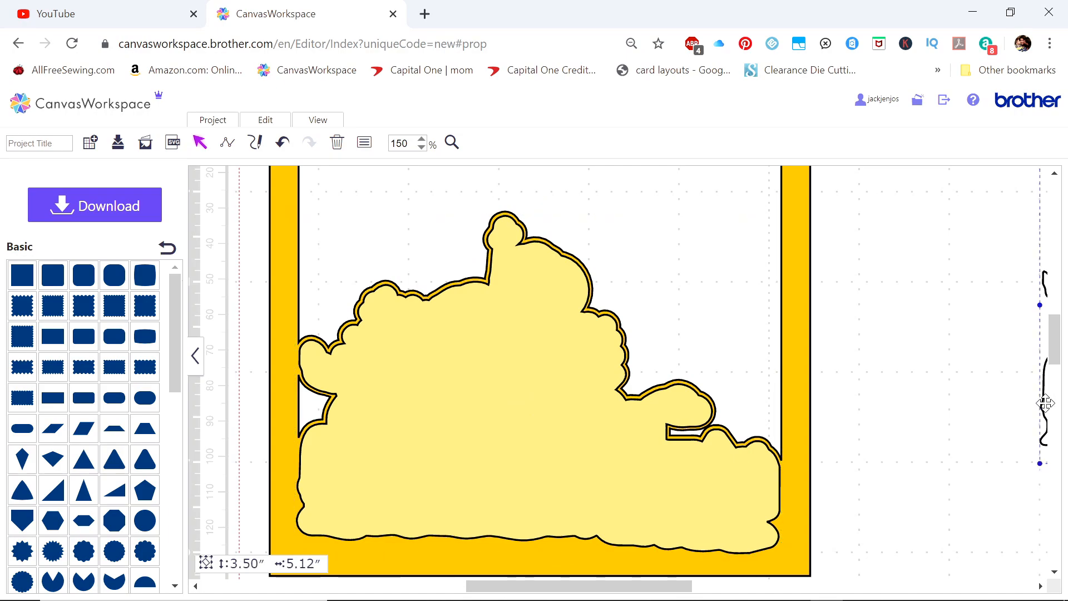
right_click(1044, 403)
left_click(925, 482)
left_click_drag(1045, 408, 315, 486)
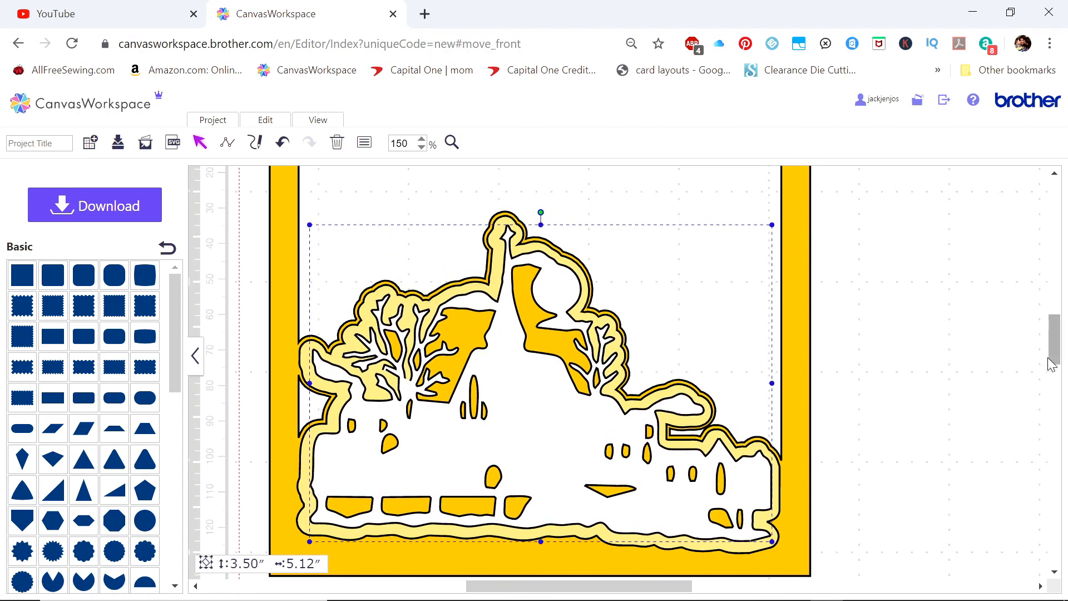
Move the two plain backing squares into place behind the village scene and align them with the yellow frame
left_click(421, 147)
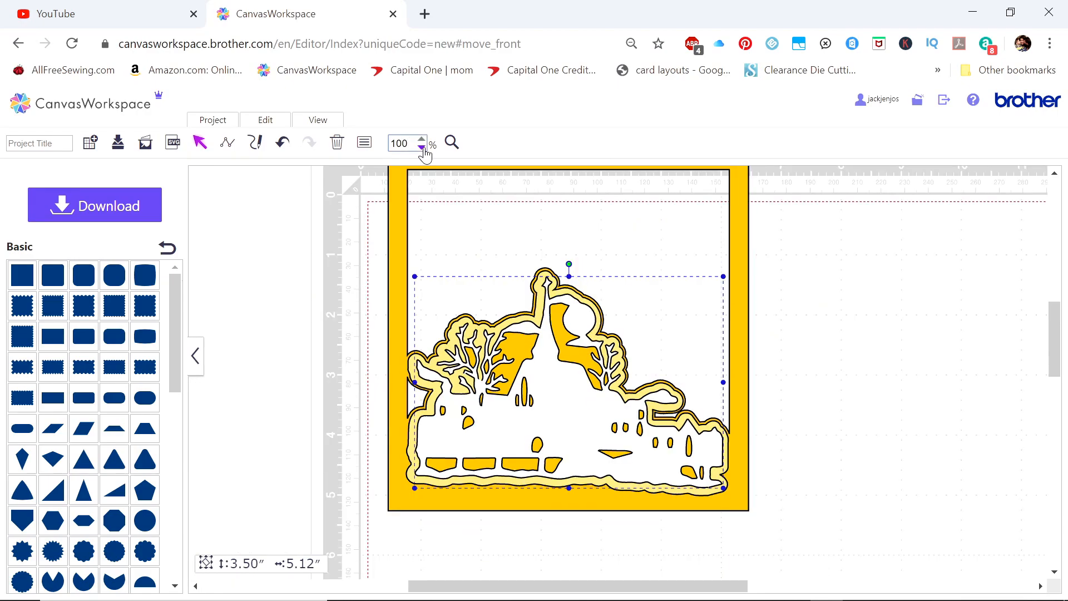
left_click(423, 147)
left_click_drag(1018, 425, 610, 408)
left_click_drag(993, 539, 599, 360)
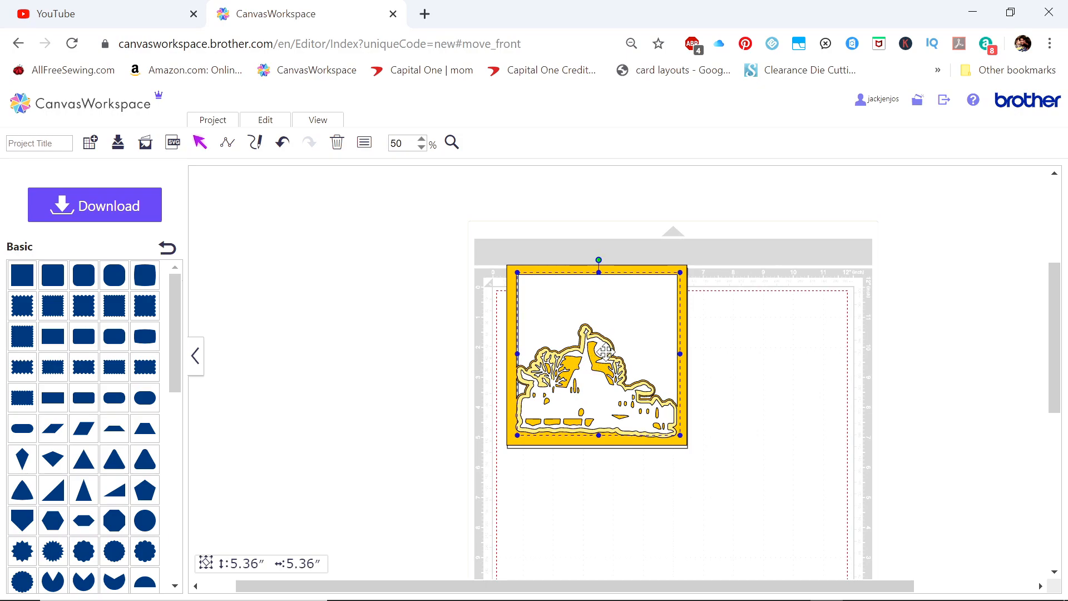
Move the yellow frame and the smaller backing square aside from the larger backing square
left_click(538, 269)
left_click_drag(538, 269, 642, 280)
left_click(565, 292)
left_click_drag(565, 292, 291, 294)
Duplicate the 6-inch backing square and set the copy beside the cutting mat
left_click(547, 291)
right_click(548, 292)
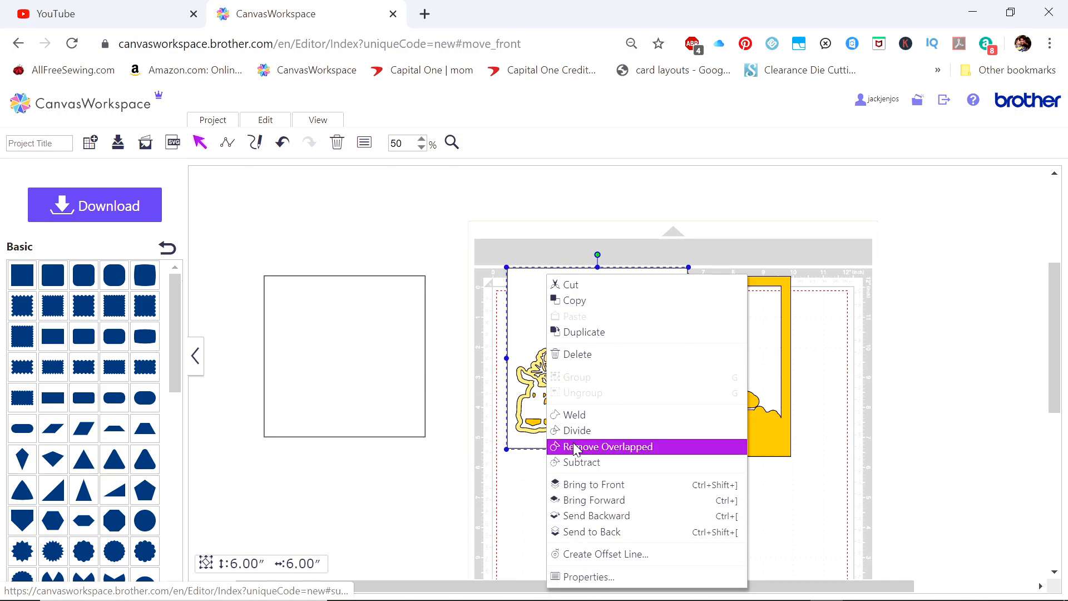
left_click(571, 331)
left_click_drag(565, 338, 904, 305)
Stack the yellow frame and the smaller square back on the 6-inch square, keeping the duplicate square beside them
left_click_drag(728, 407, 623, 396)
left_click_drag(397, 396, 619, 390)
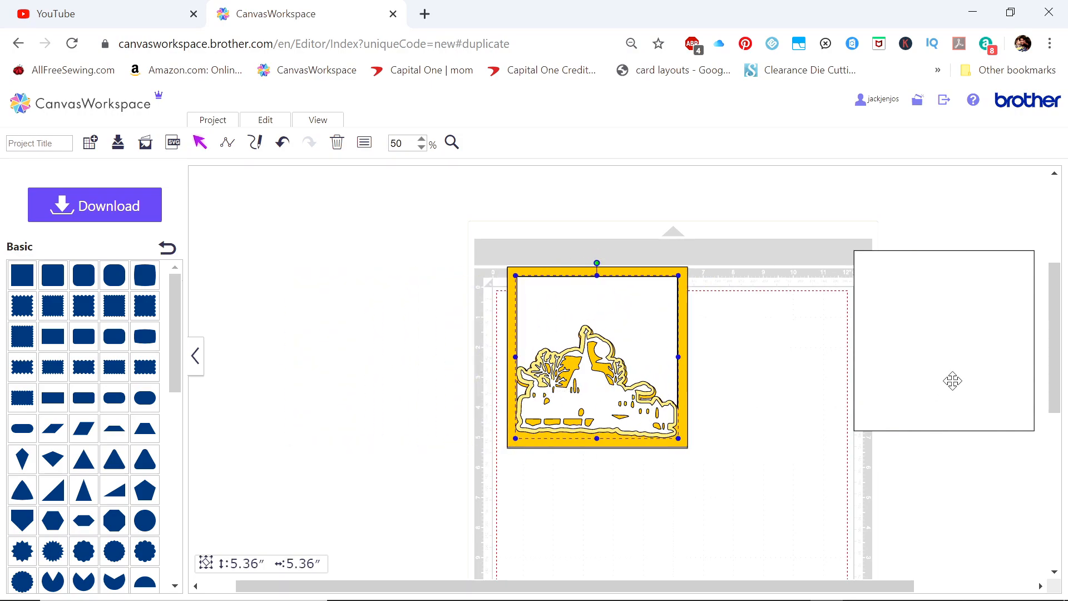
left_click_drag(952, 381, 870, 401)
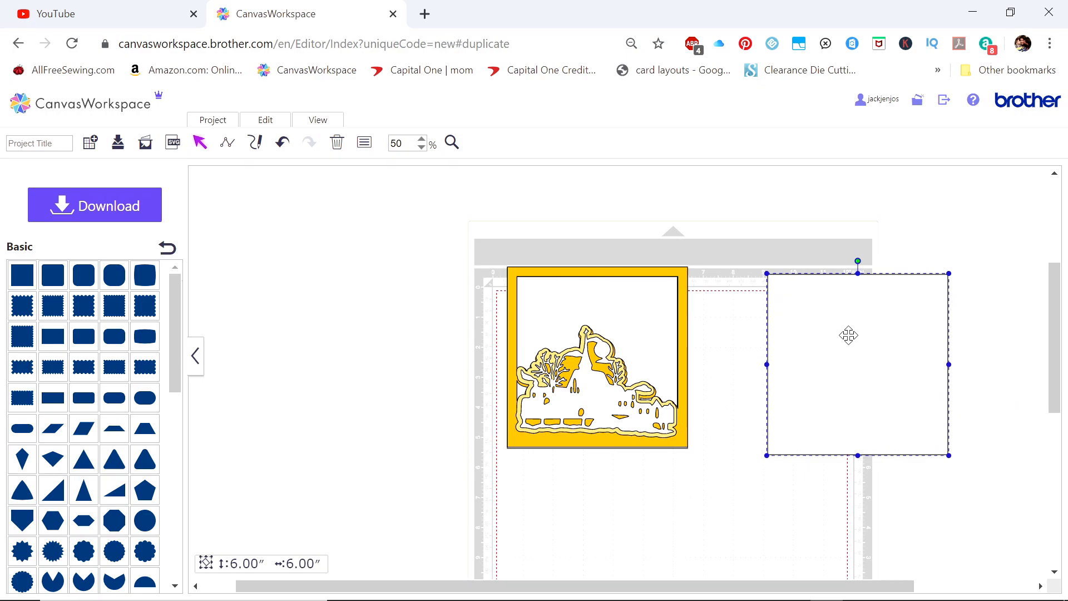
Move the duplicate 6-inch square onto the card and send it backward until it sits behind the frame and village layers
left_click_drag(886, 322, 694, 317)
right_click(694, 316)
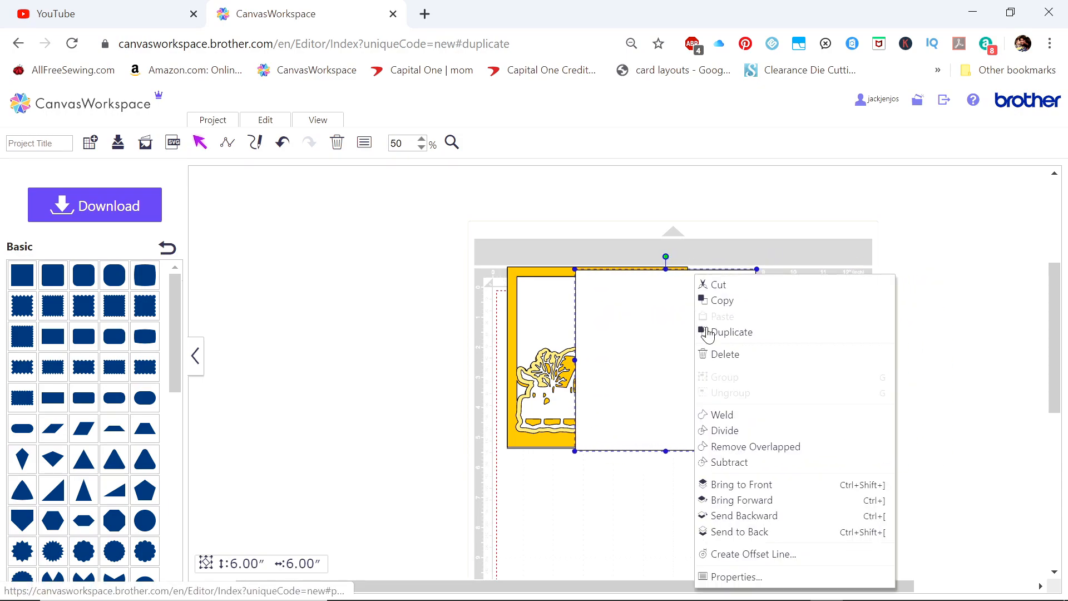
left_click(745, 515)
left_click_drag(717, 377, 690, 377)
right_click(690, 377)
left_click(723, 516)
left_click_drag(684, 350, 638, 323)
right_click(663, 351)
left_click(706, 514)
Select all layers of the square card and move them together fully inside the mat's cutting area
left_click_drag(449, 212, 723, 531)
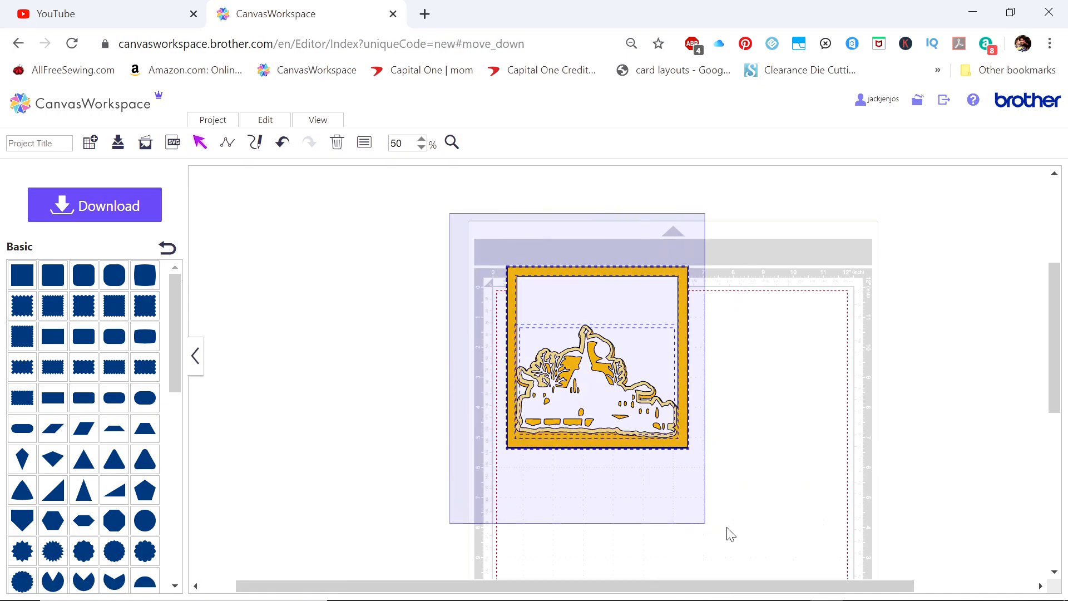
left_click_drag(606, 351, 628, 426)
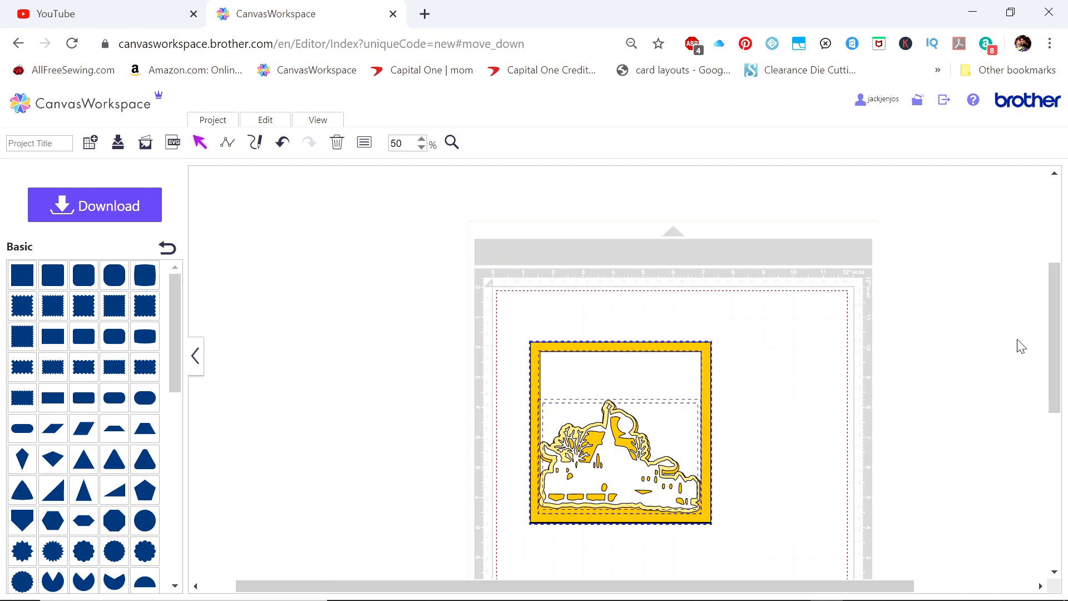
left_click_drag(1055, 325, 1055, 353)
left_click_drag(760, 585, 818, 593)
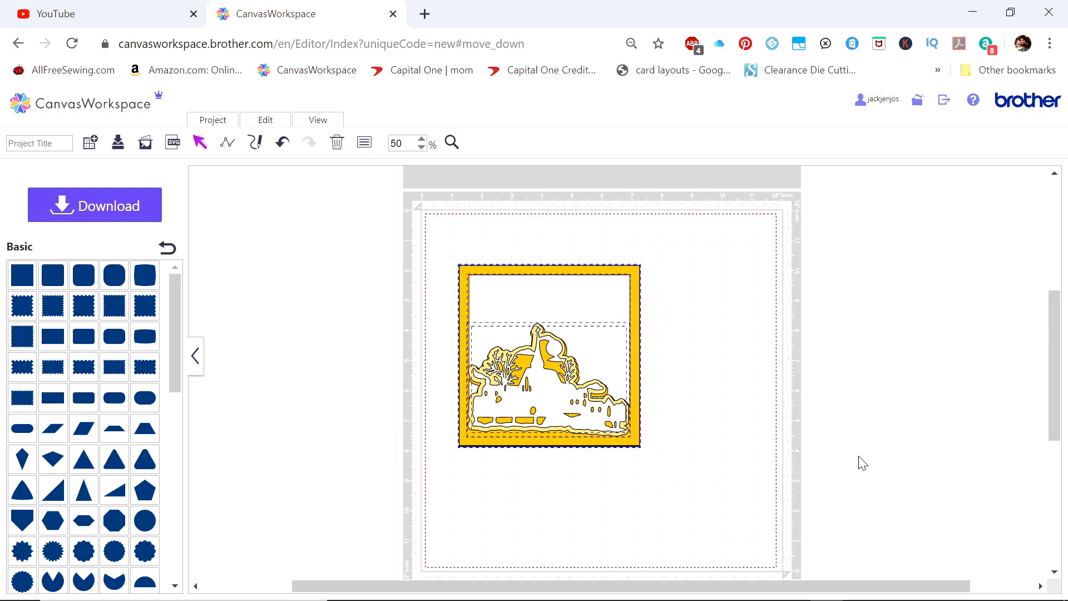
left_click(928, 493)
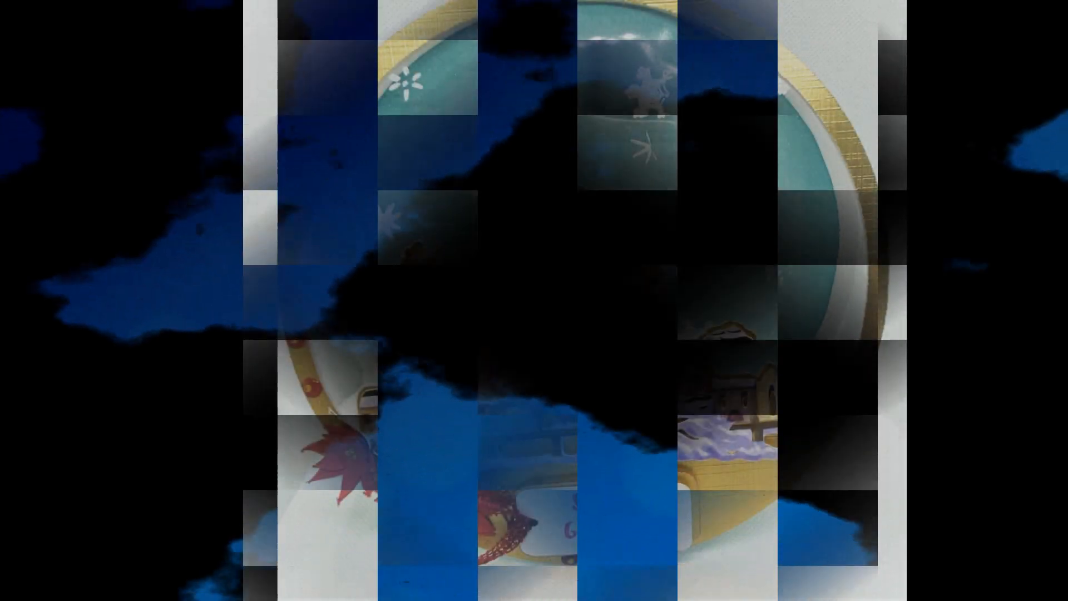